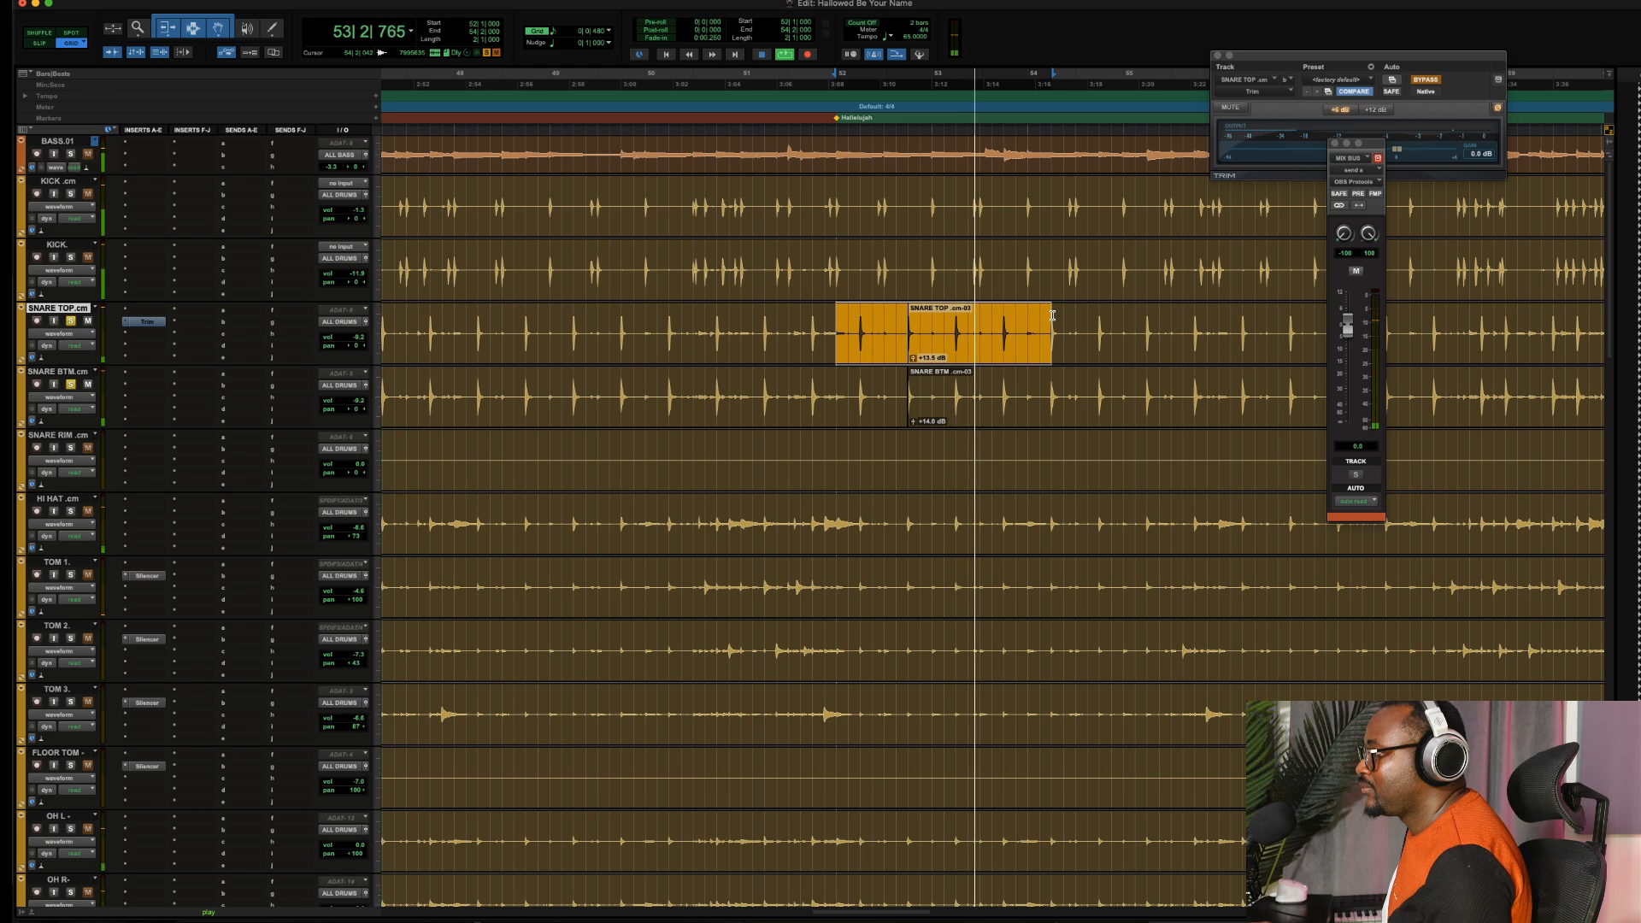
Play back the soloed SNARE TOP and SNARE BTM tracks from bar 52 and compare how they sound together
key("space")
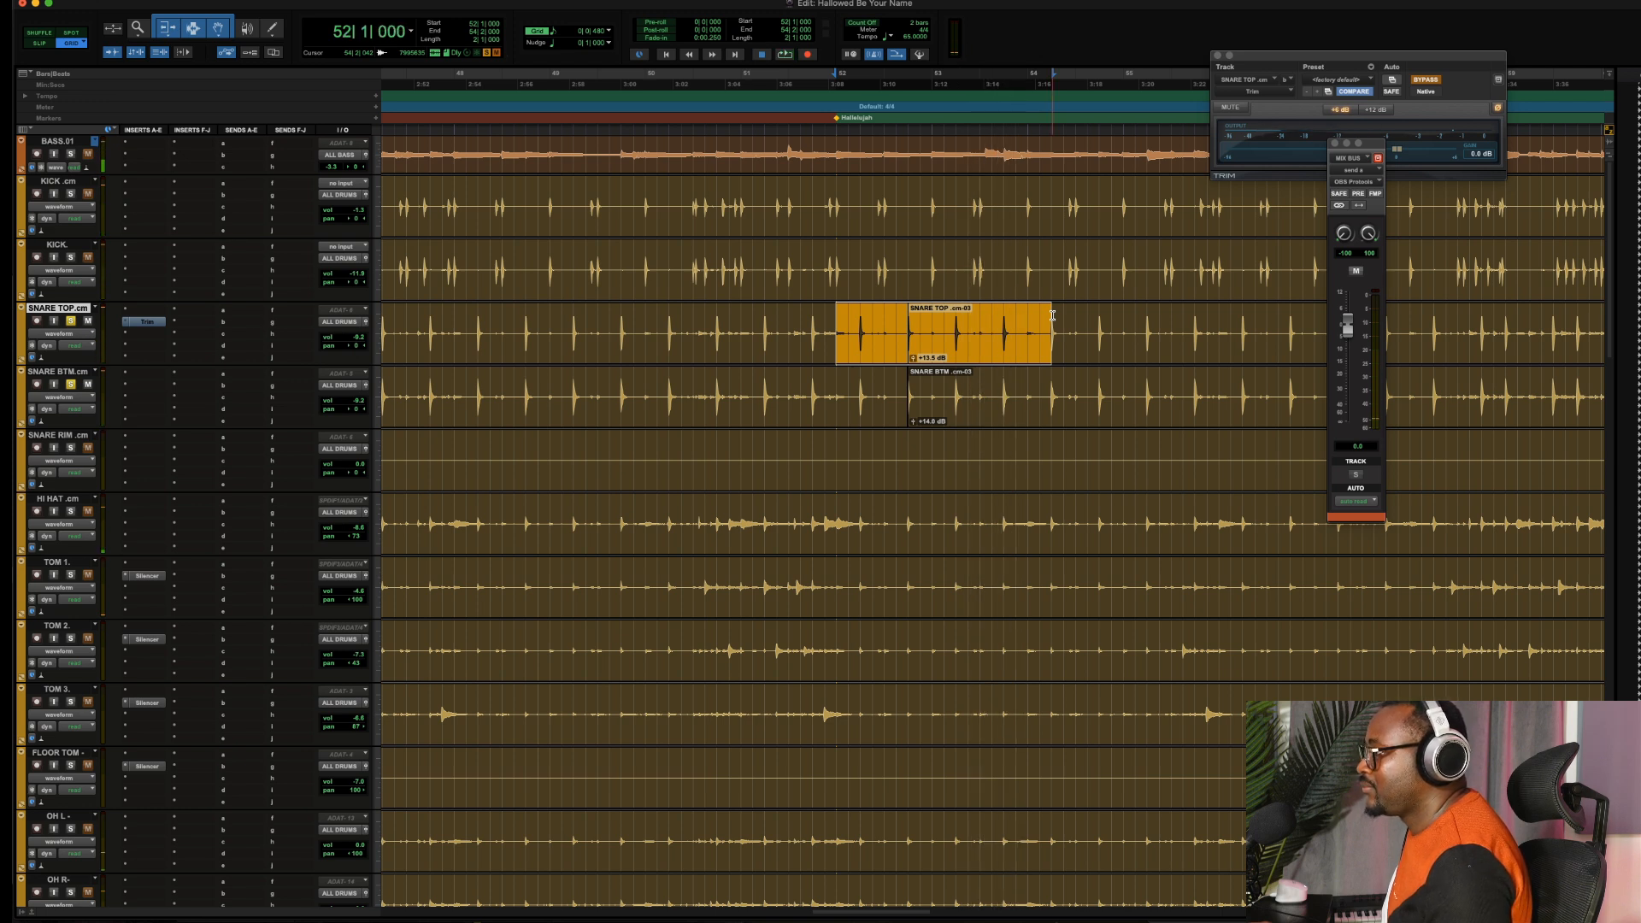
key("space")
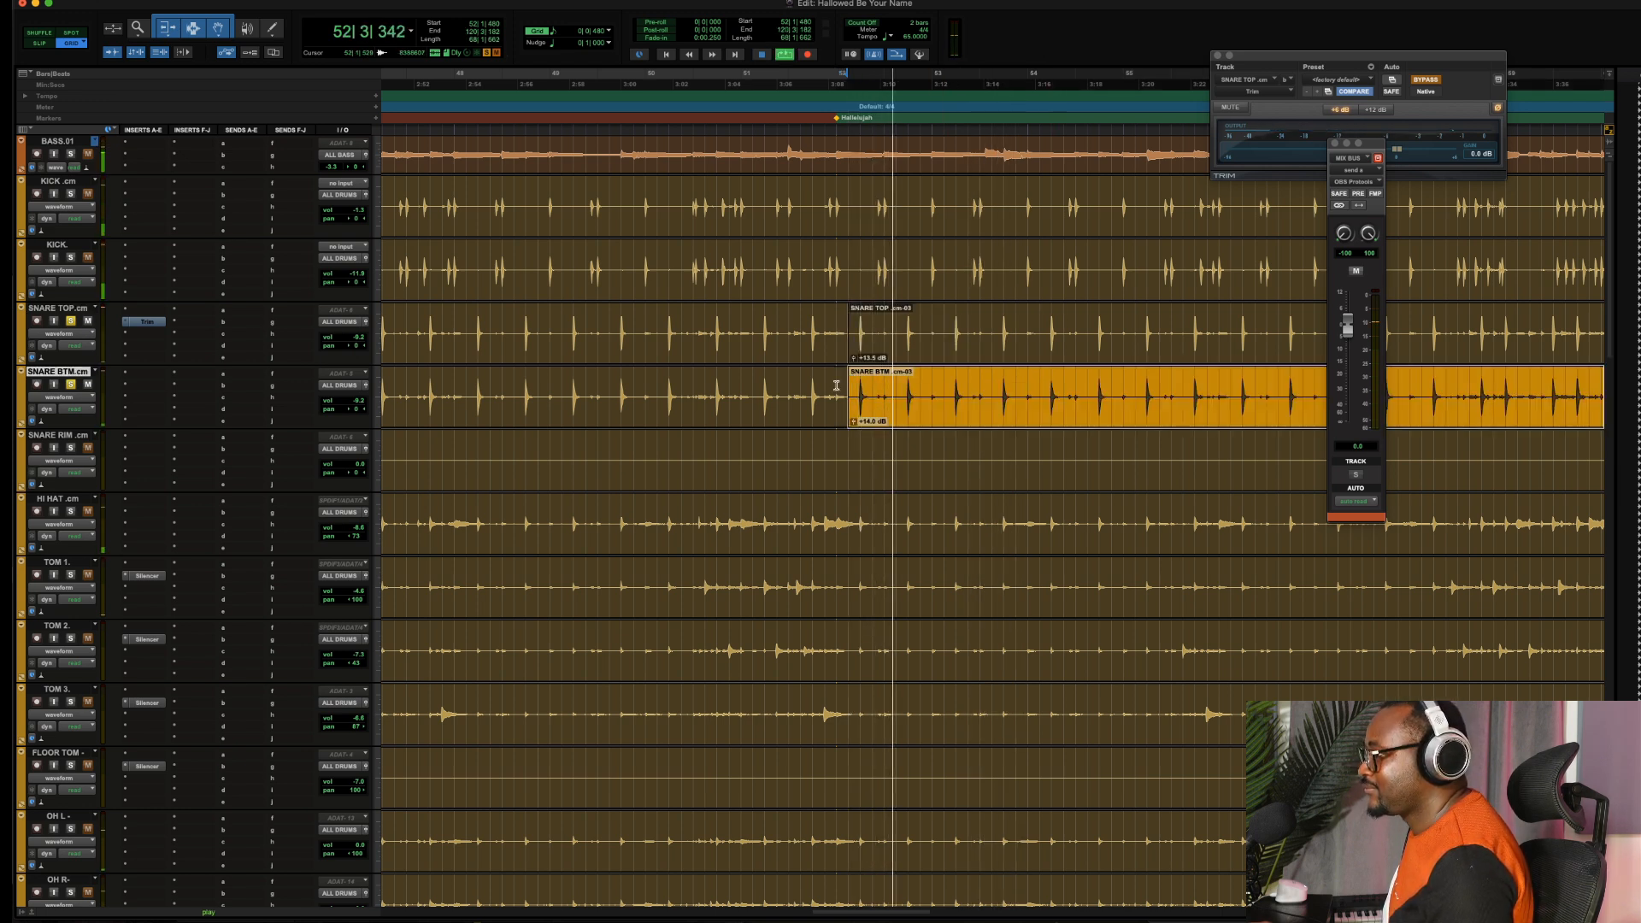
key("space")
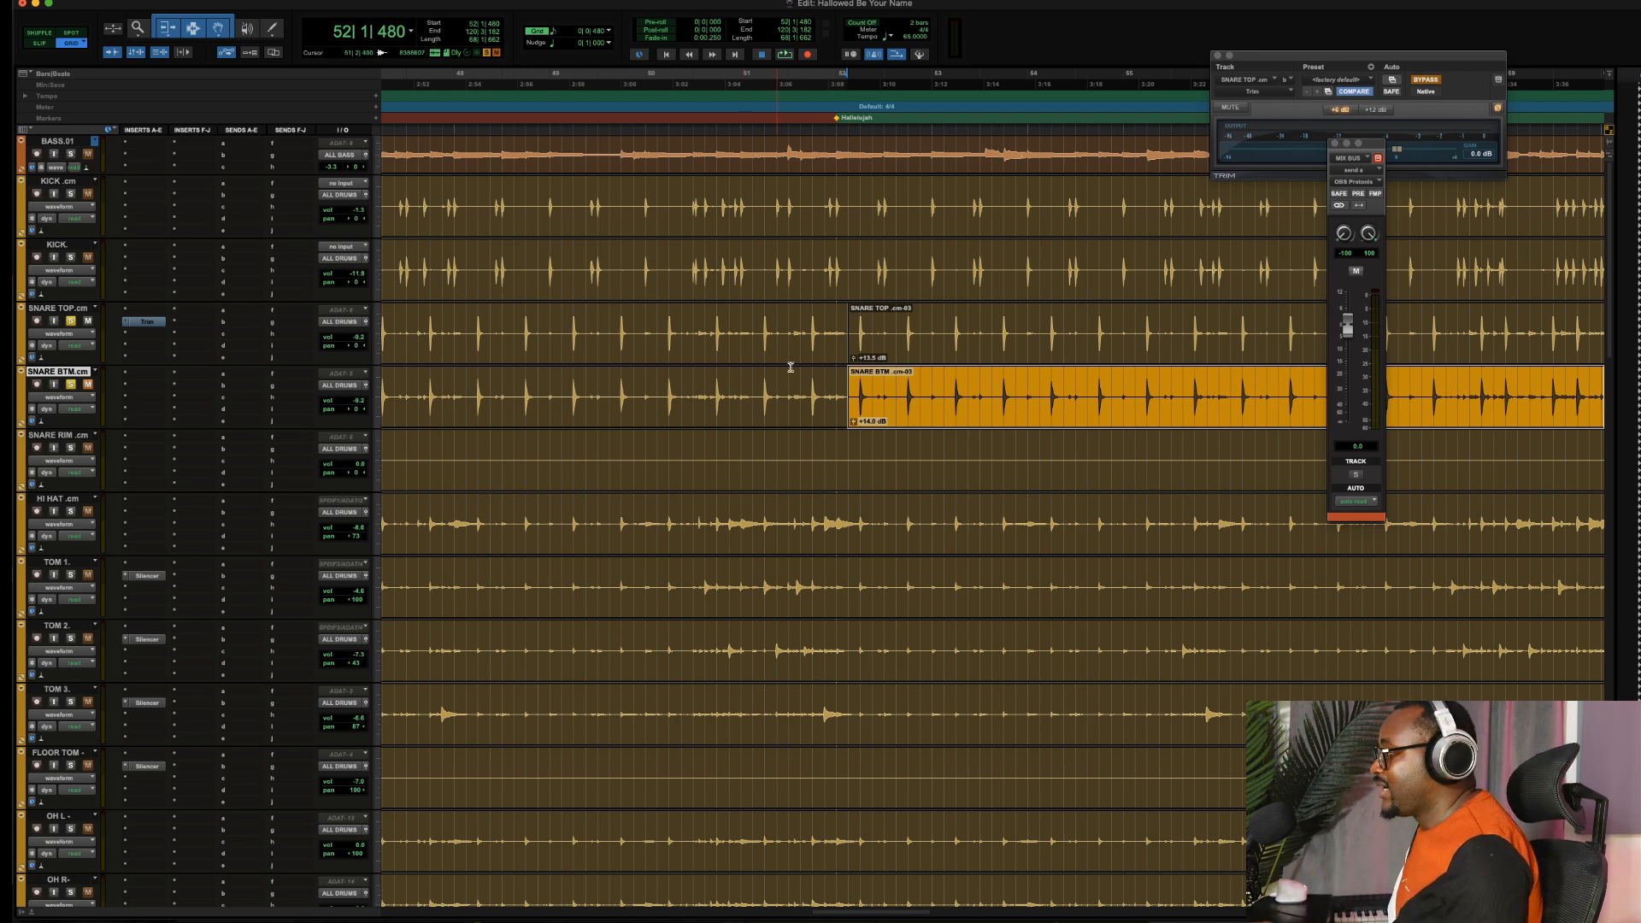
key("space")
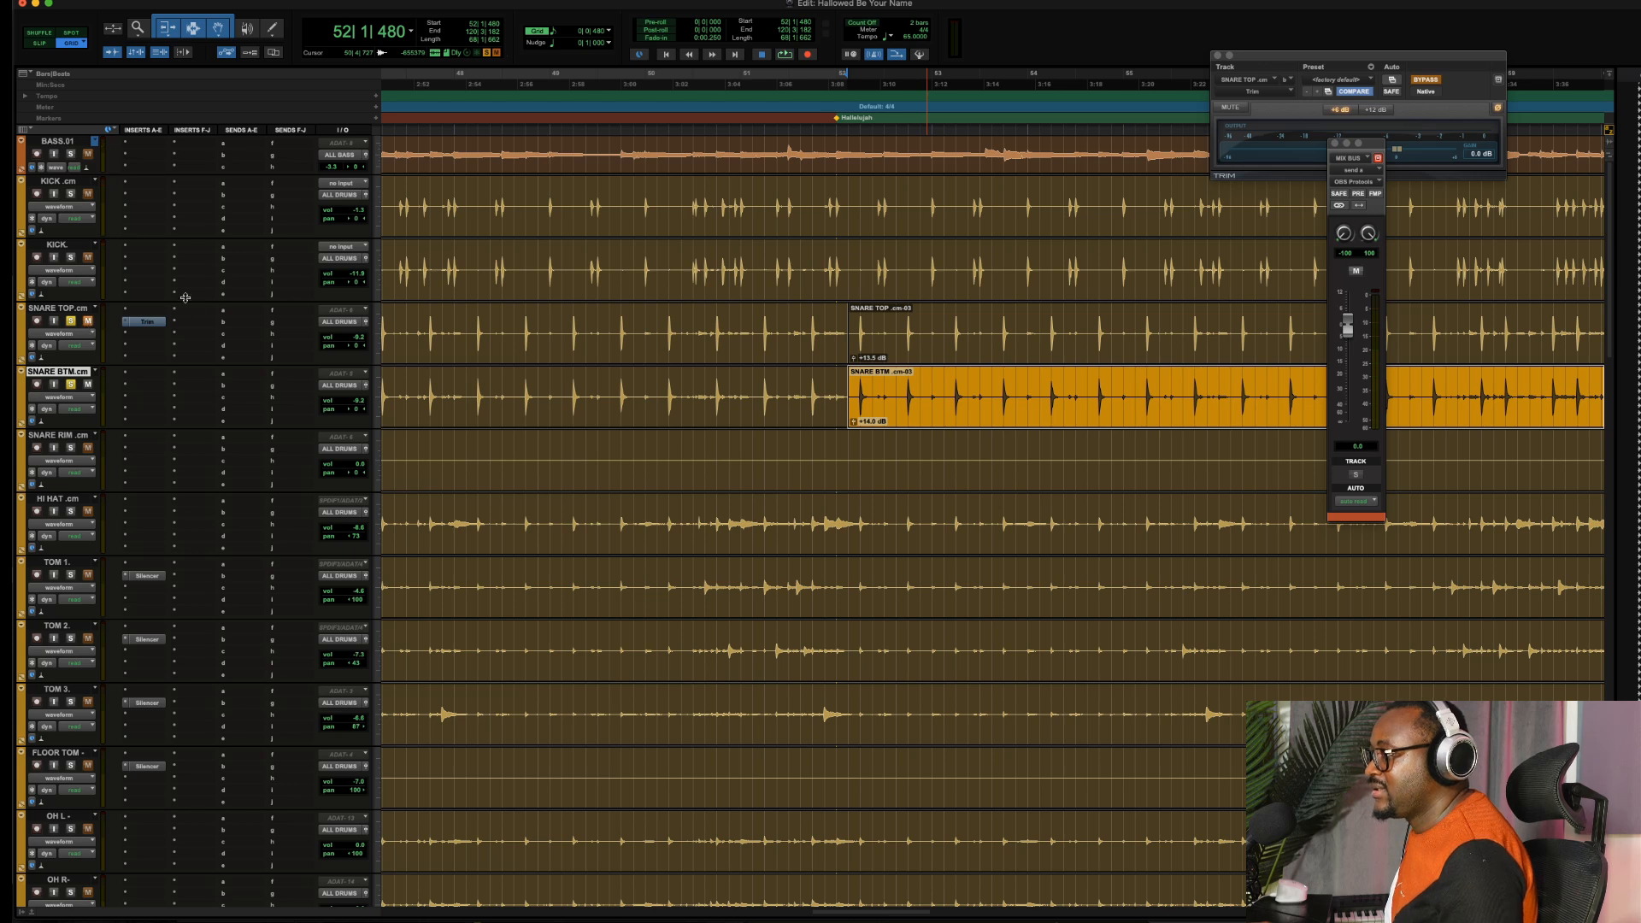
key("space")
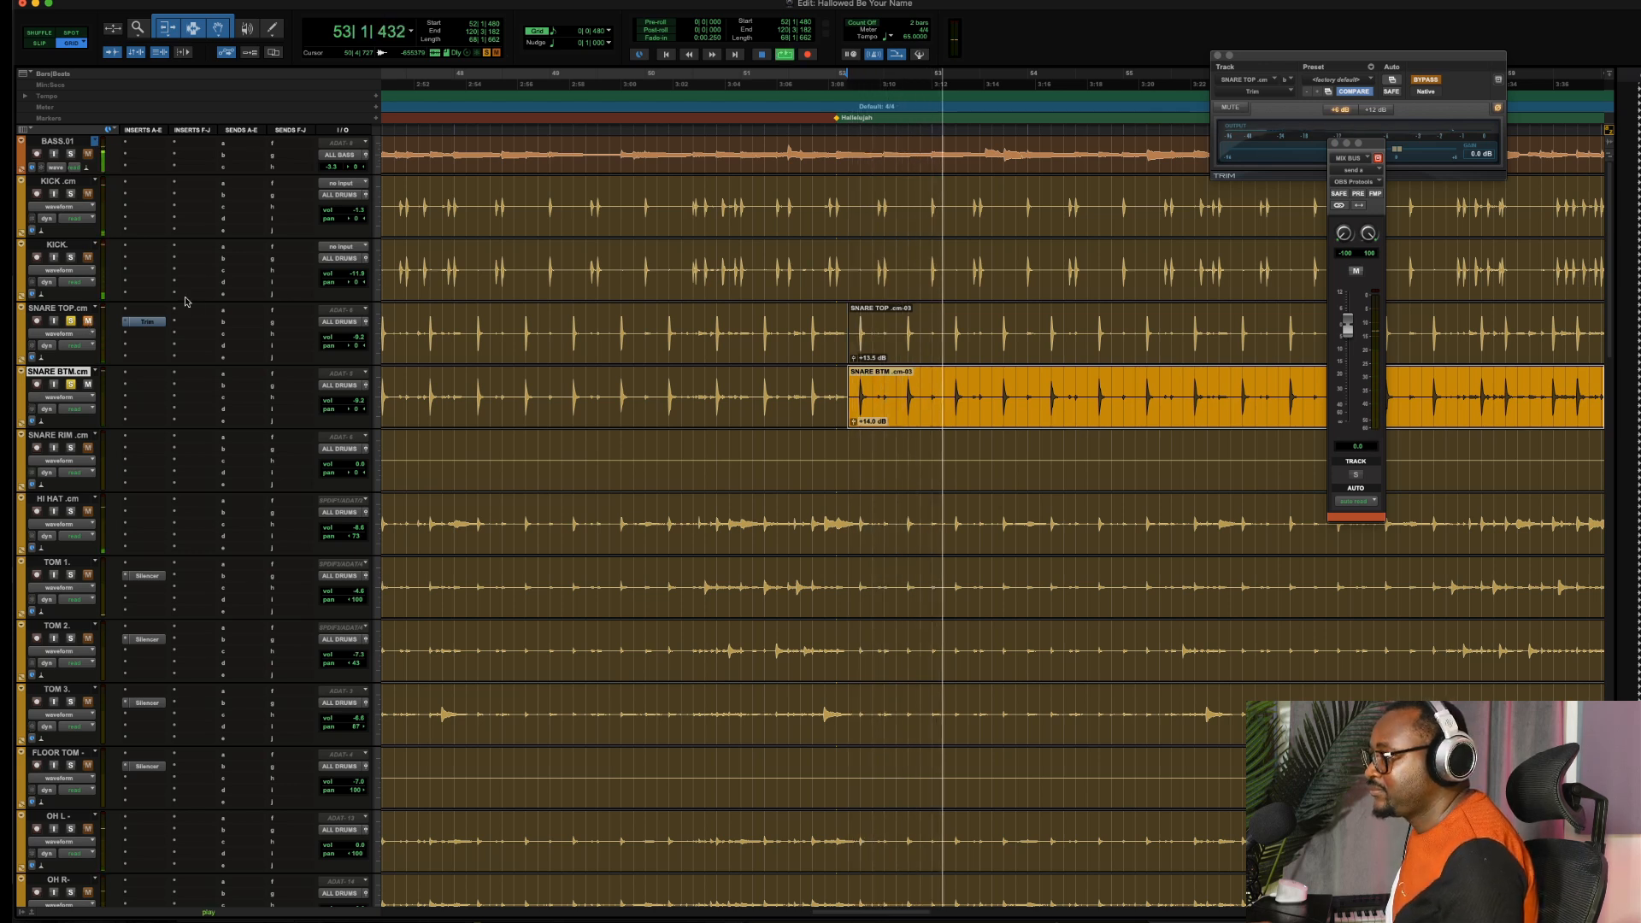
key("space")
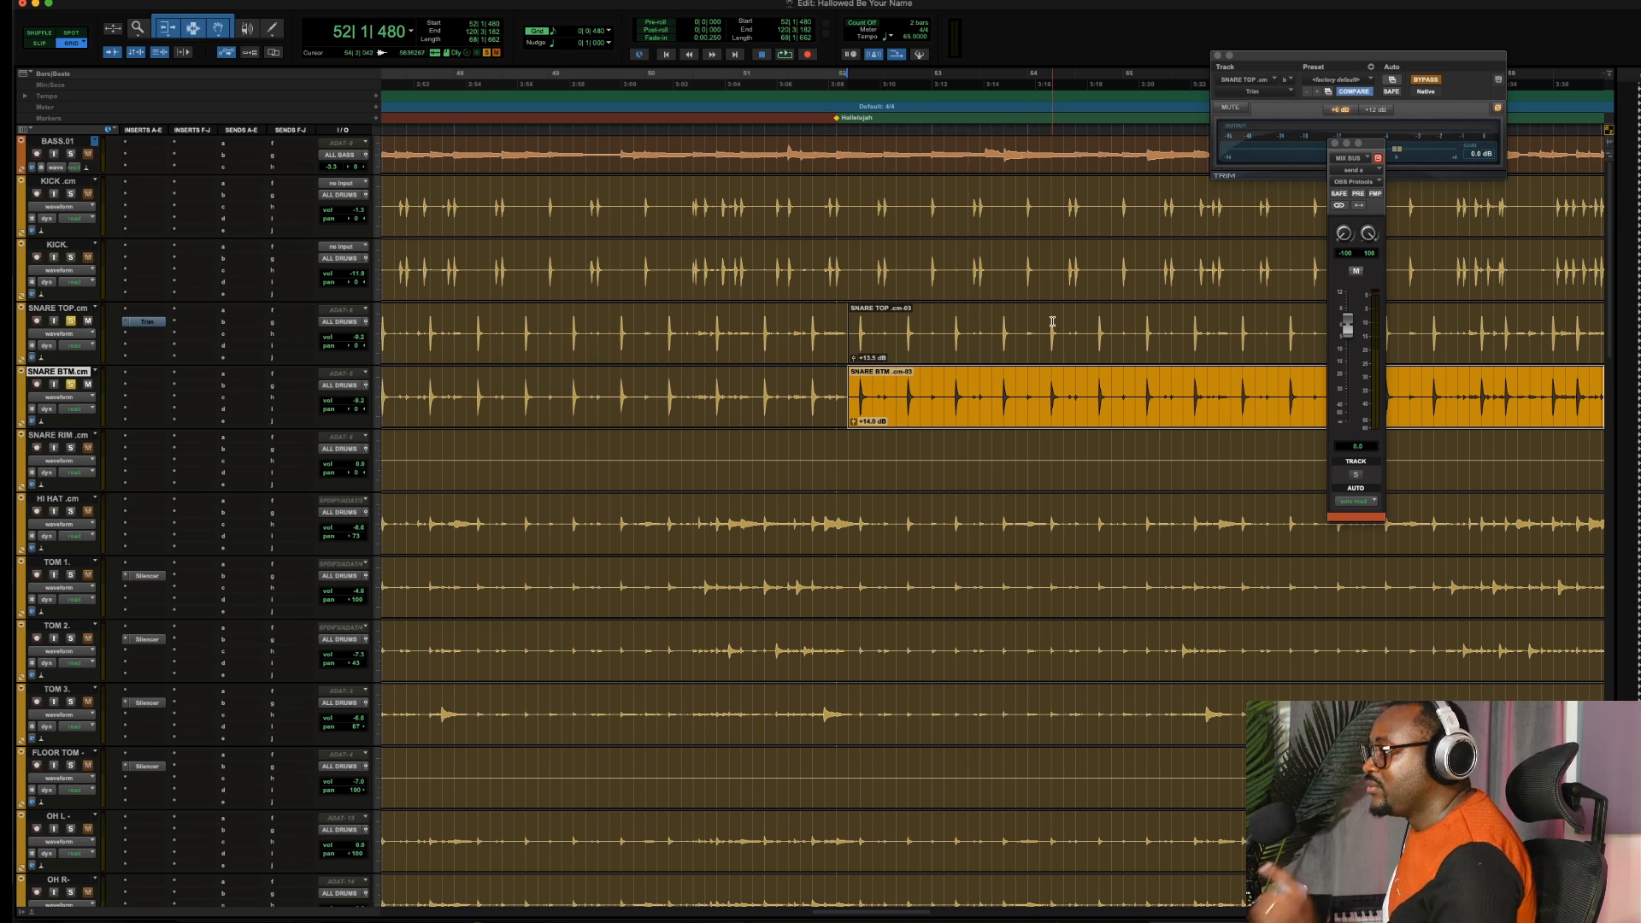
Select both snare tracks from the start of bar 52 into the third beat of bar 53 and audition the passage
left_click_drag(1026, 329, 845, 377)
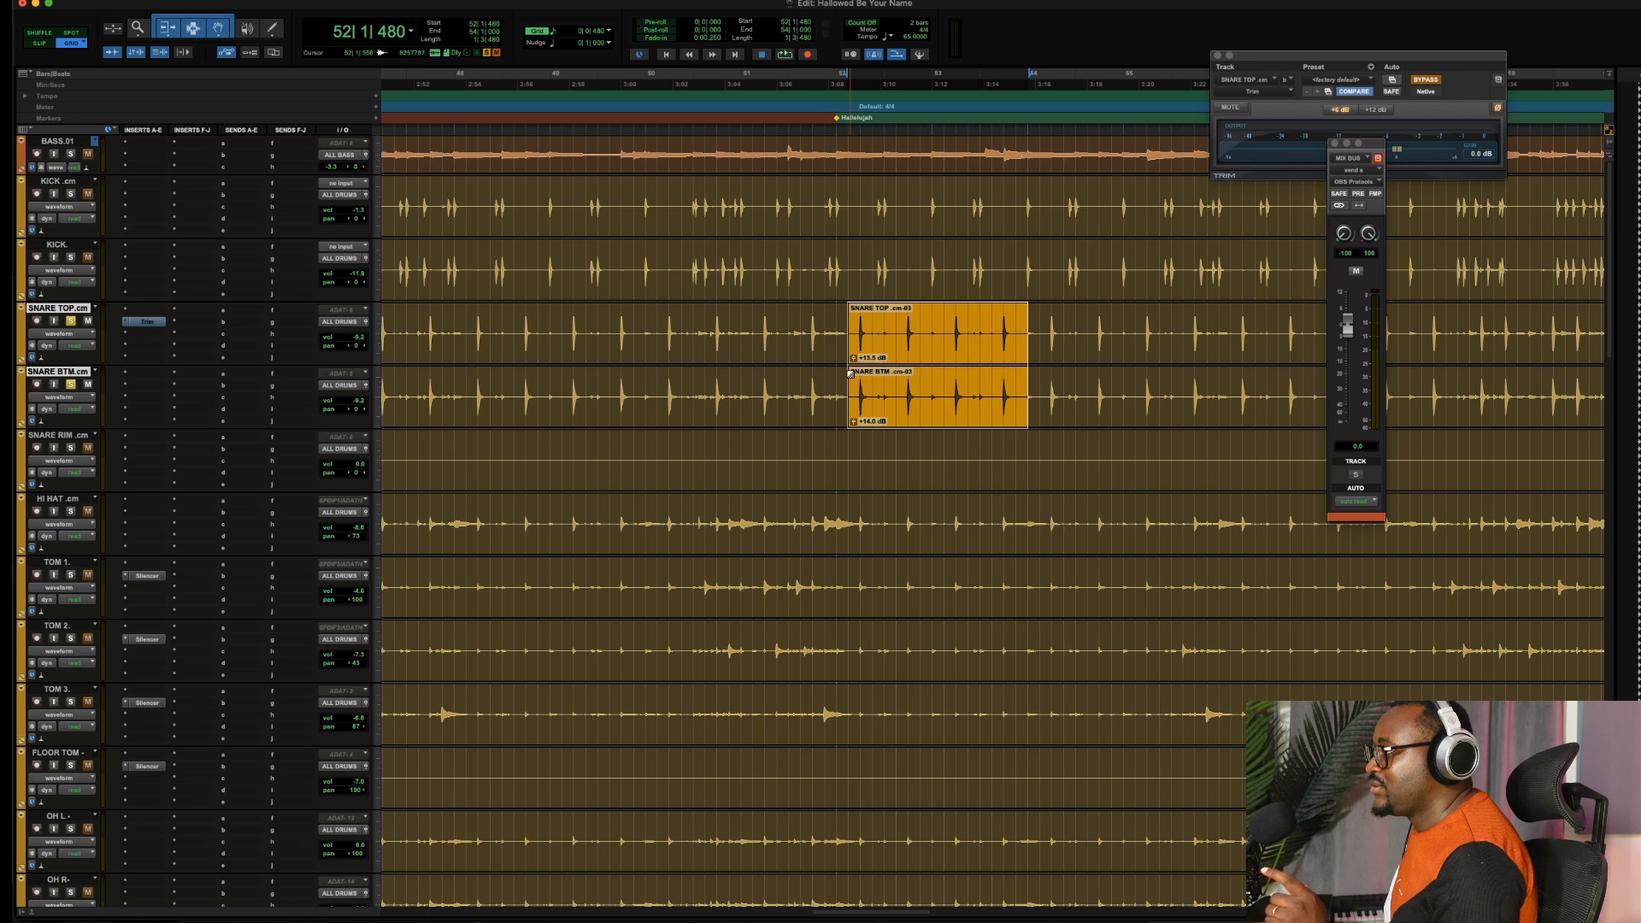
left_click_drag(836, 318, 985, 384)
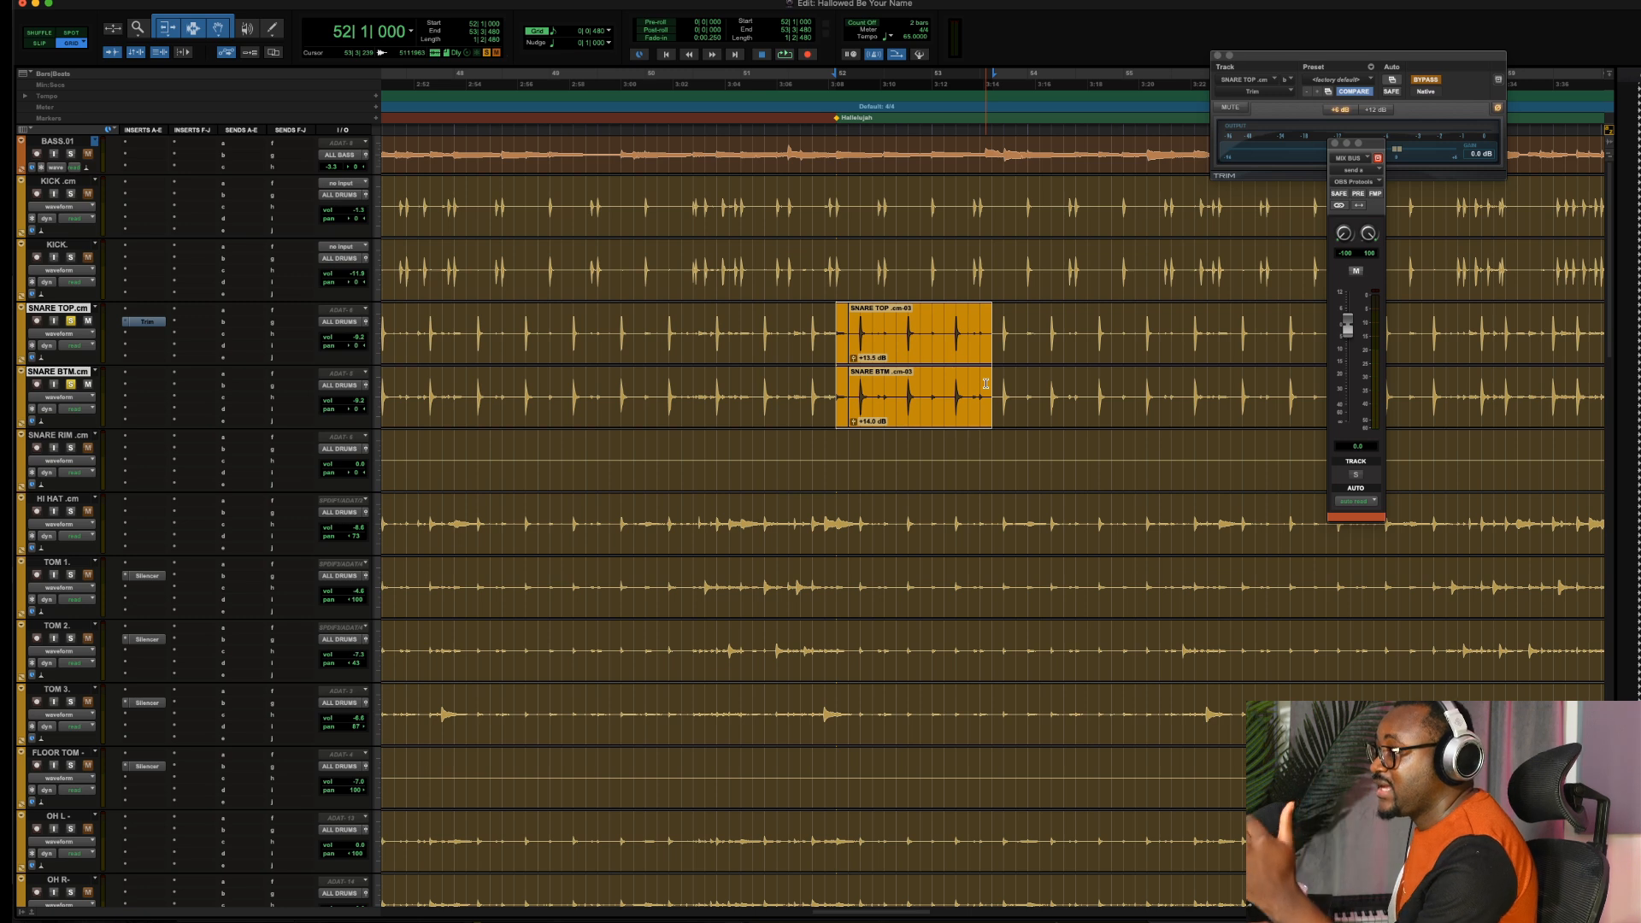
key("space")
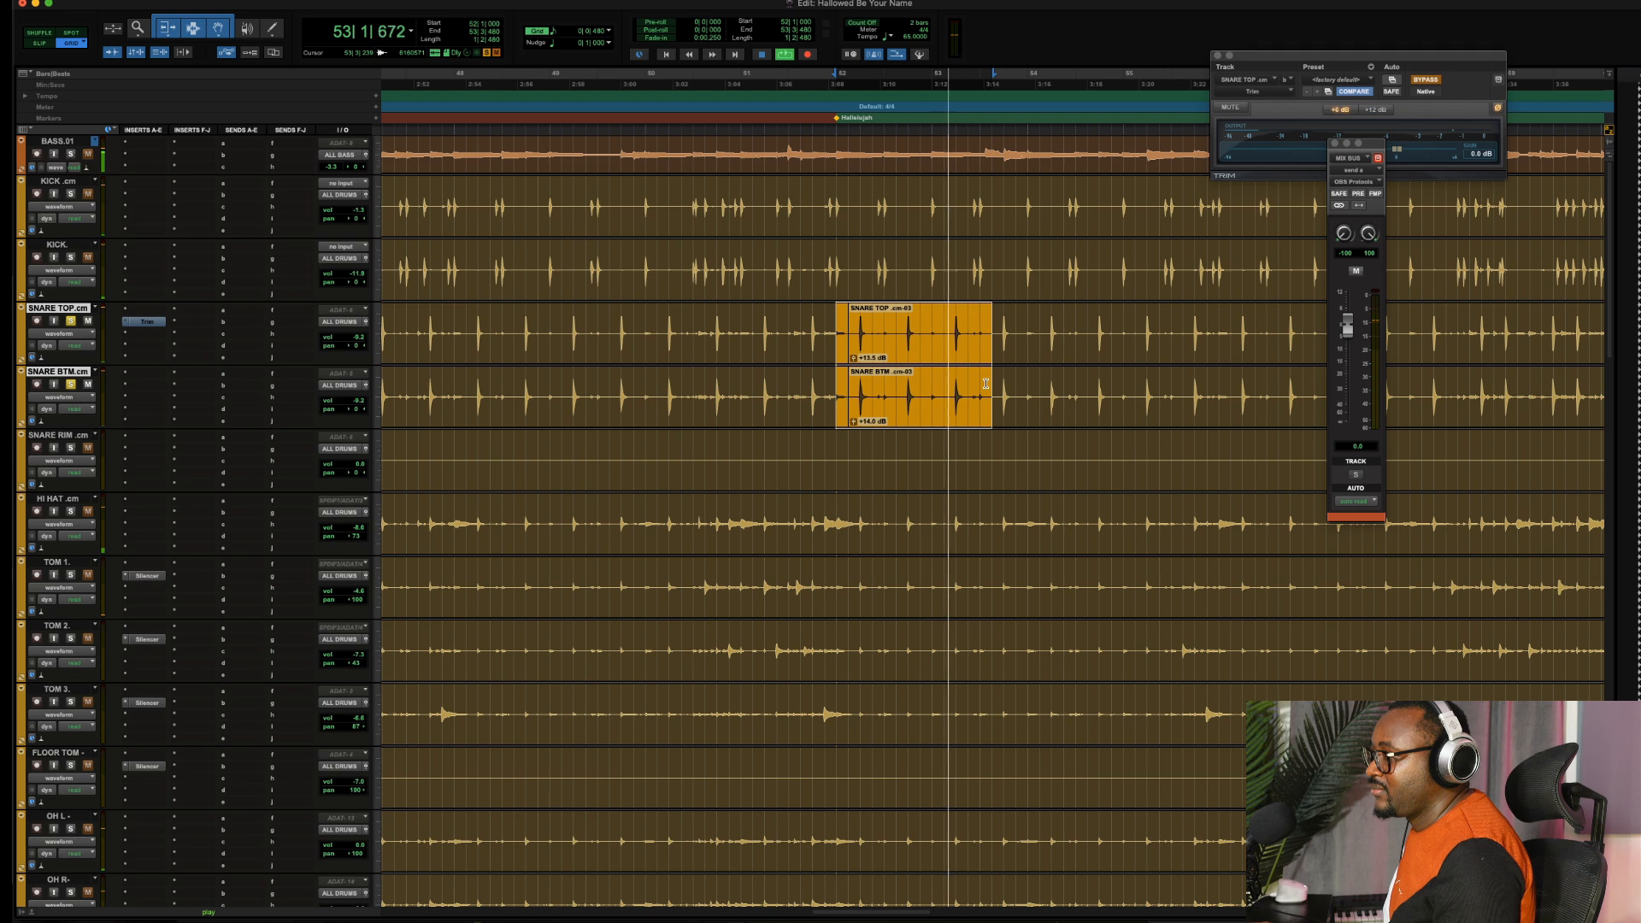
key("space")
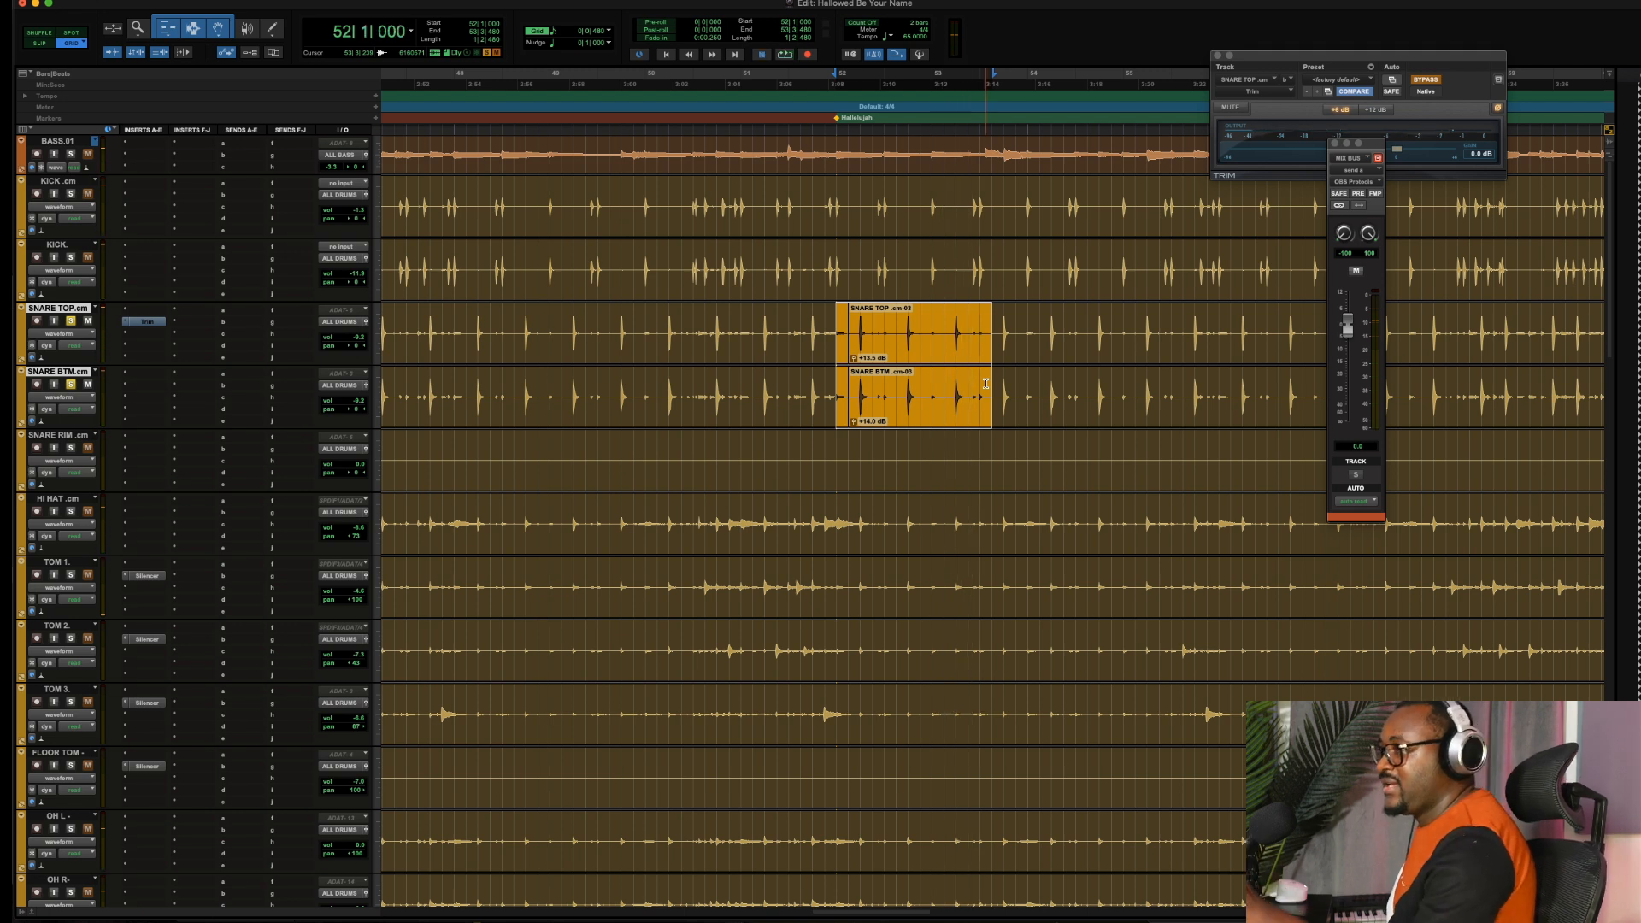
Close the MIX BUS send window and move the SNARE TOP Trim window beside the selected snare passage
scroll(548, 594, "down", 3)
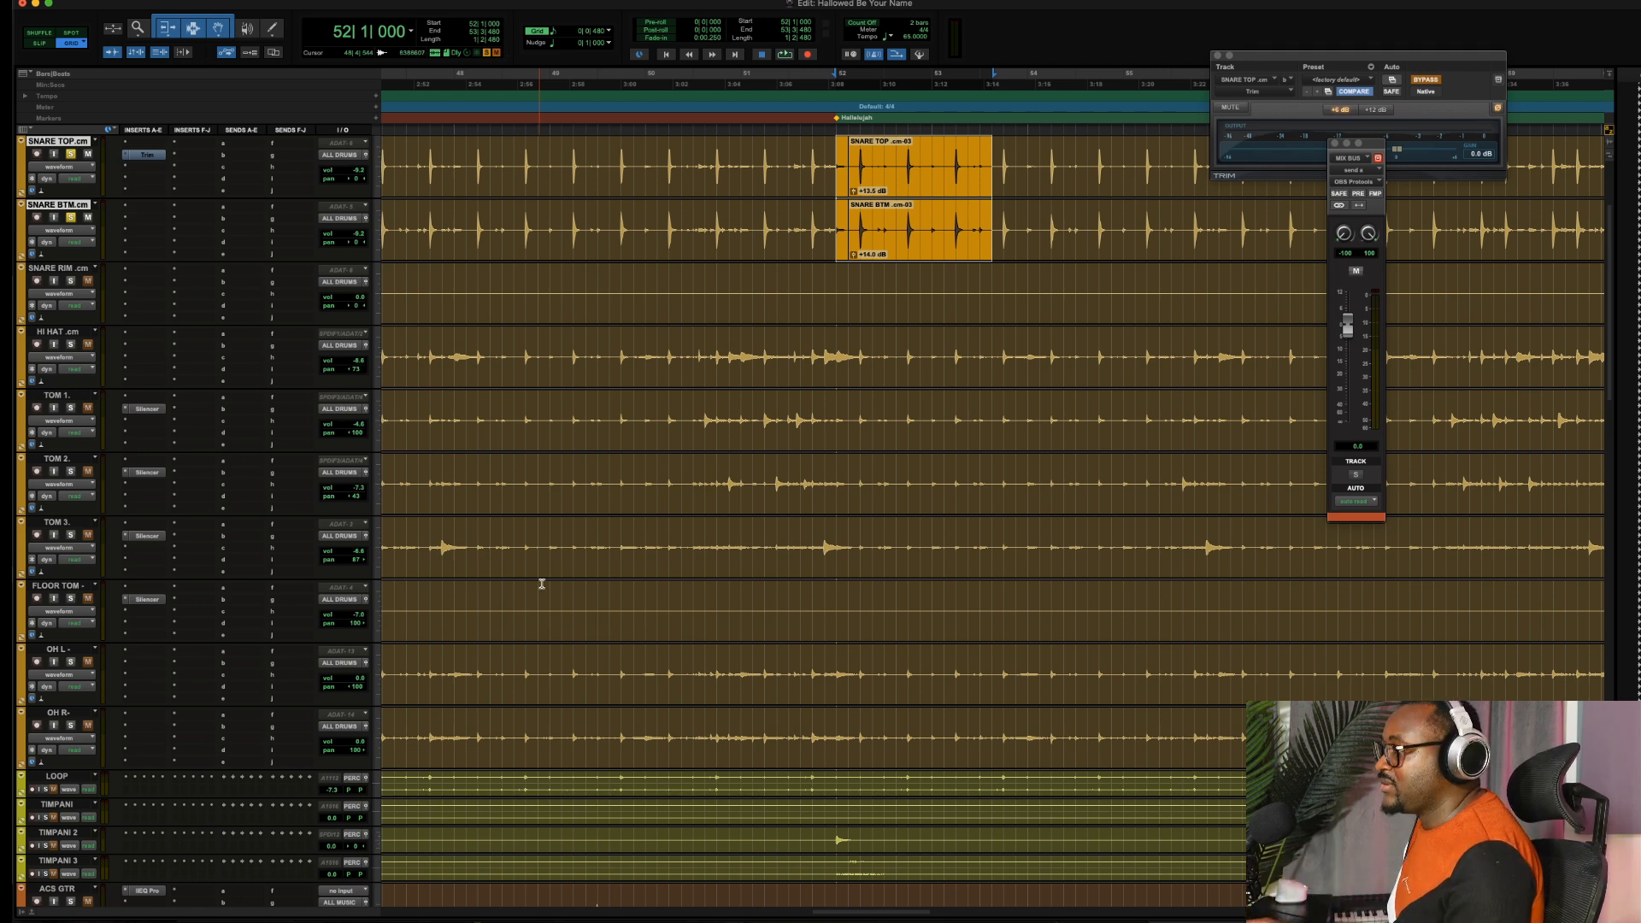
scroll(575, 510, "up", 2)
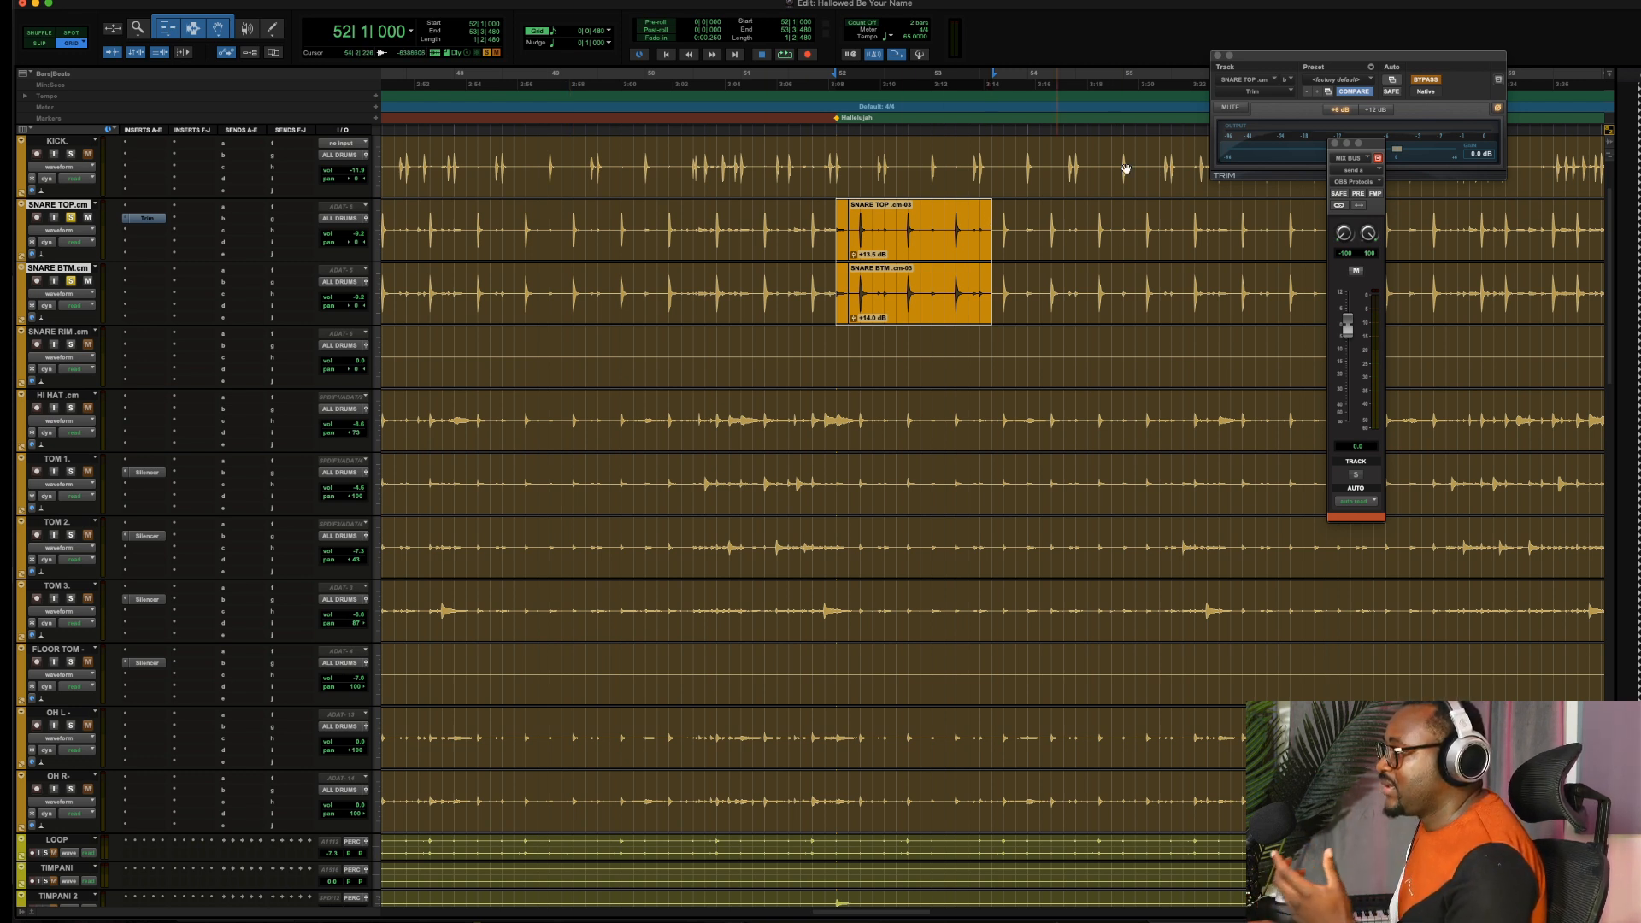
left_click(1336, 143)
left_click_drag(1456, 60, 1290, 175)
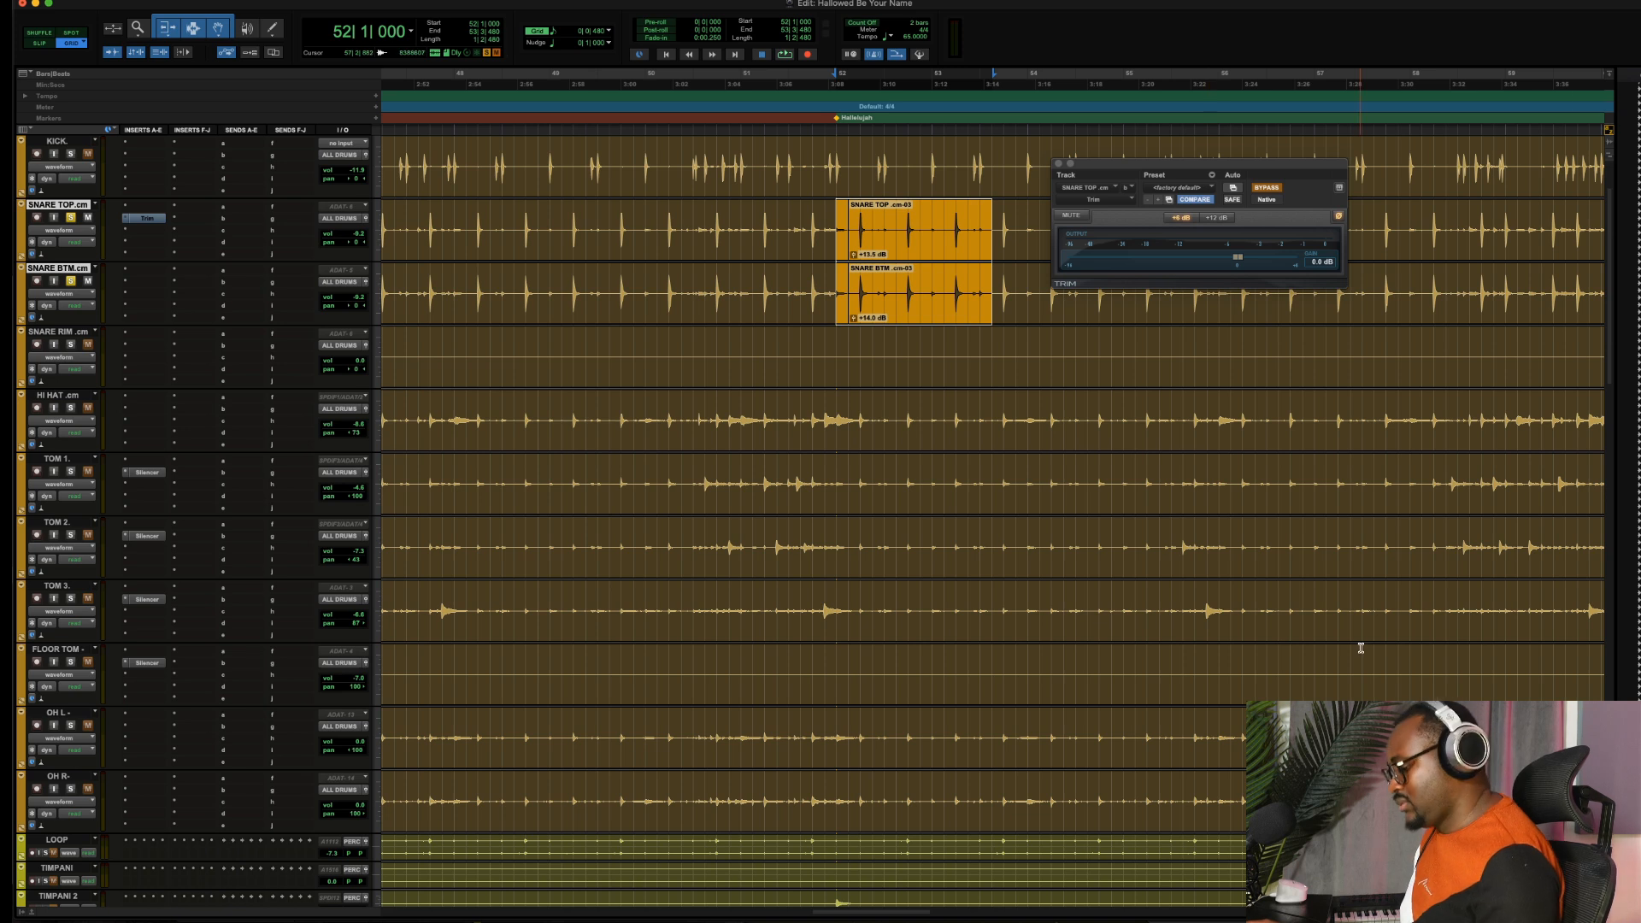
key("ctrl+Up")
key("ctrl+Up")
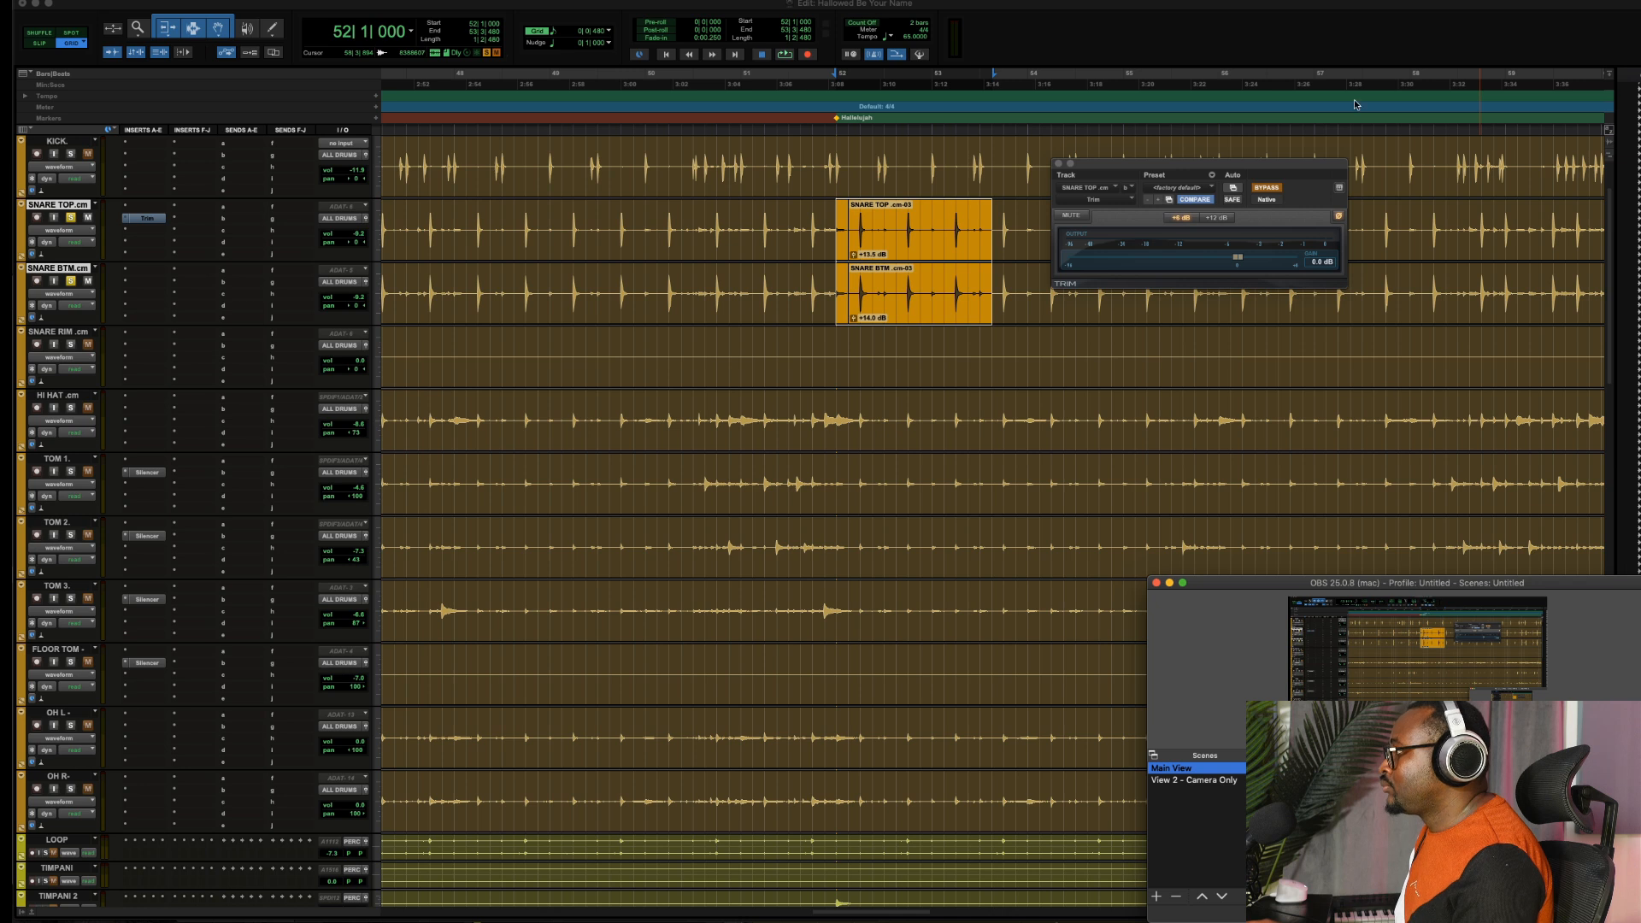
left_click(1351, 52)
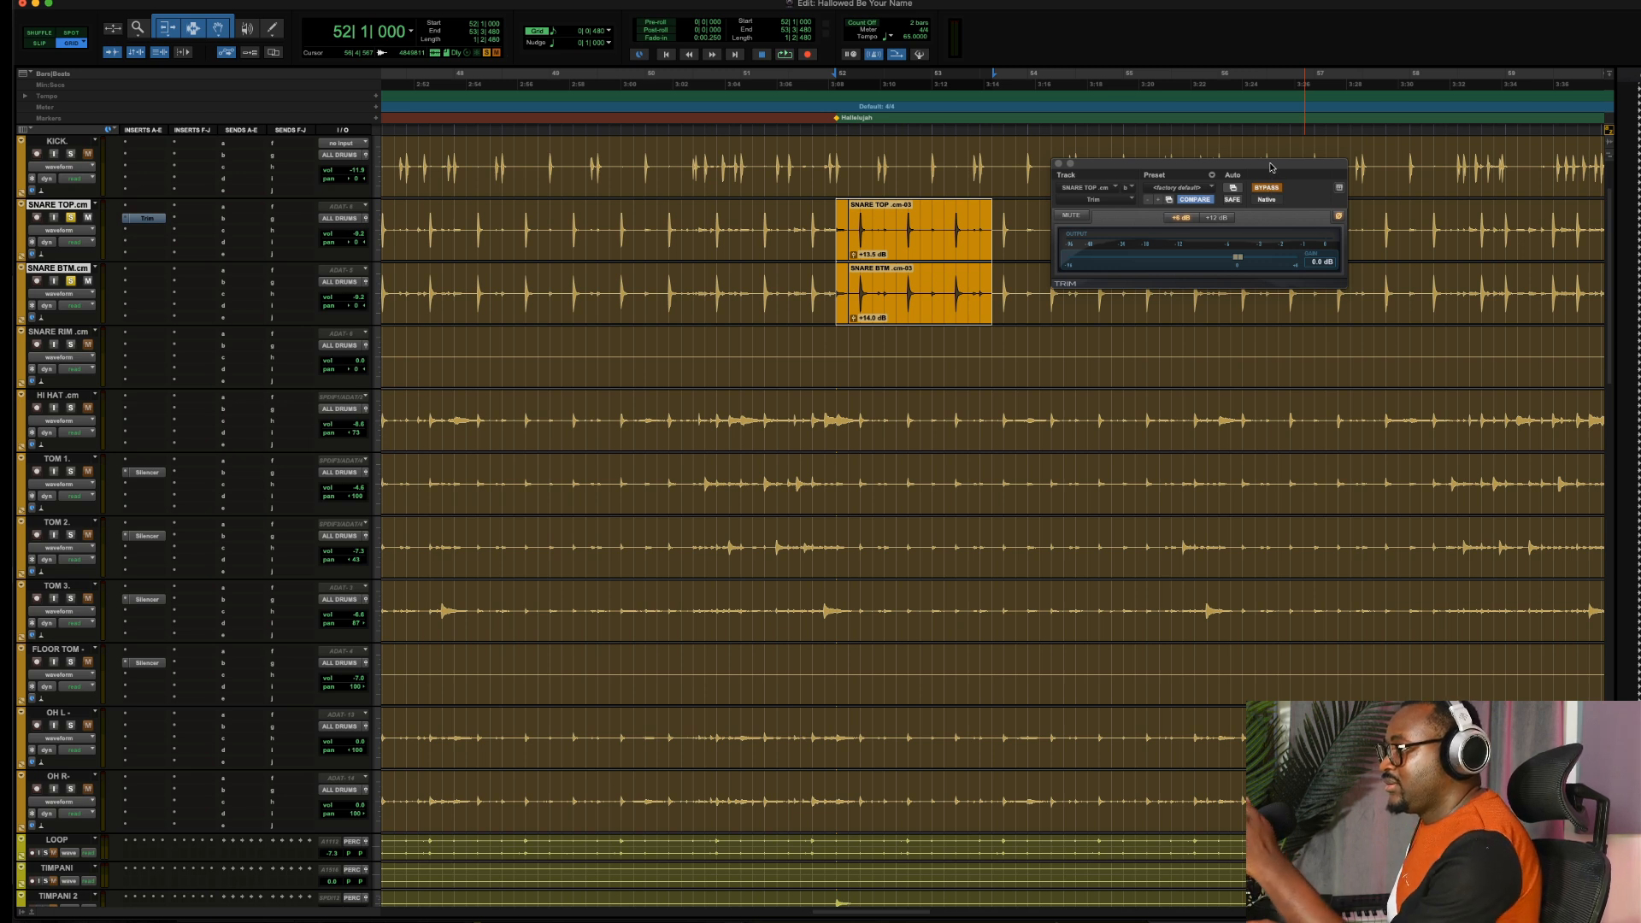
Move the Trim window clear of the selection and take SNARE TOP's polarity-inverting Trim plug-in out of bypass
left_click_drag(1255, 171, 1347, 162)
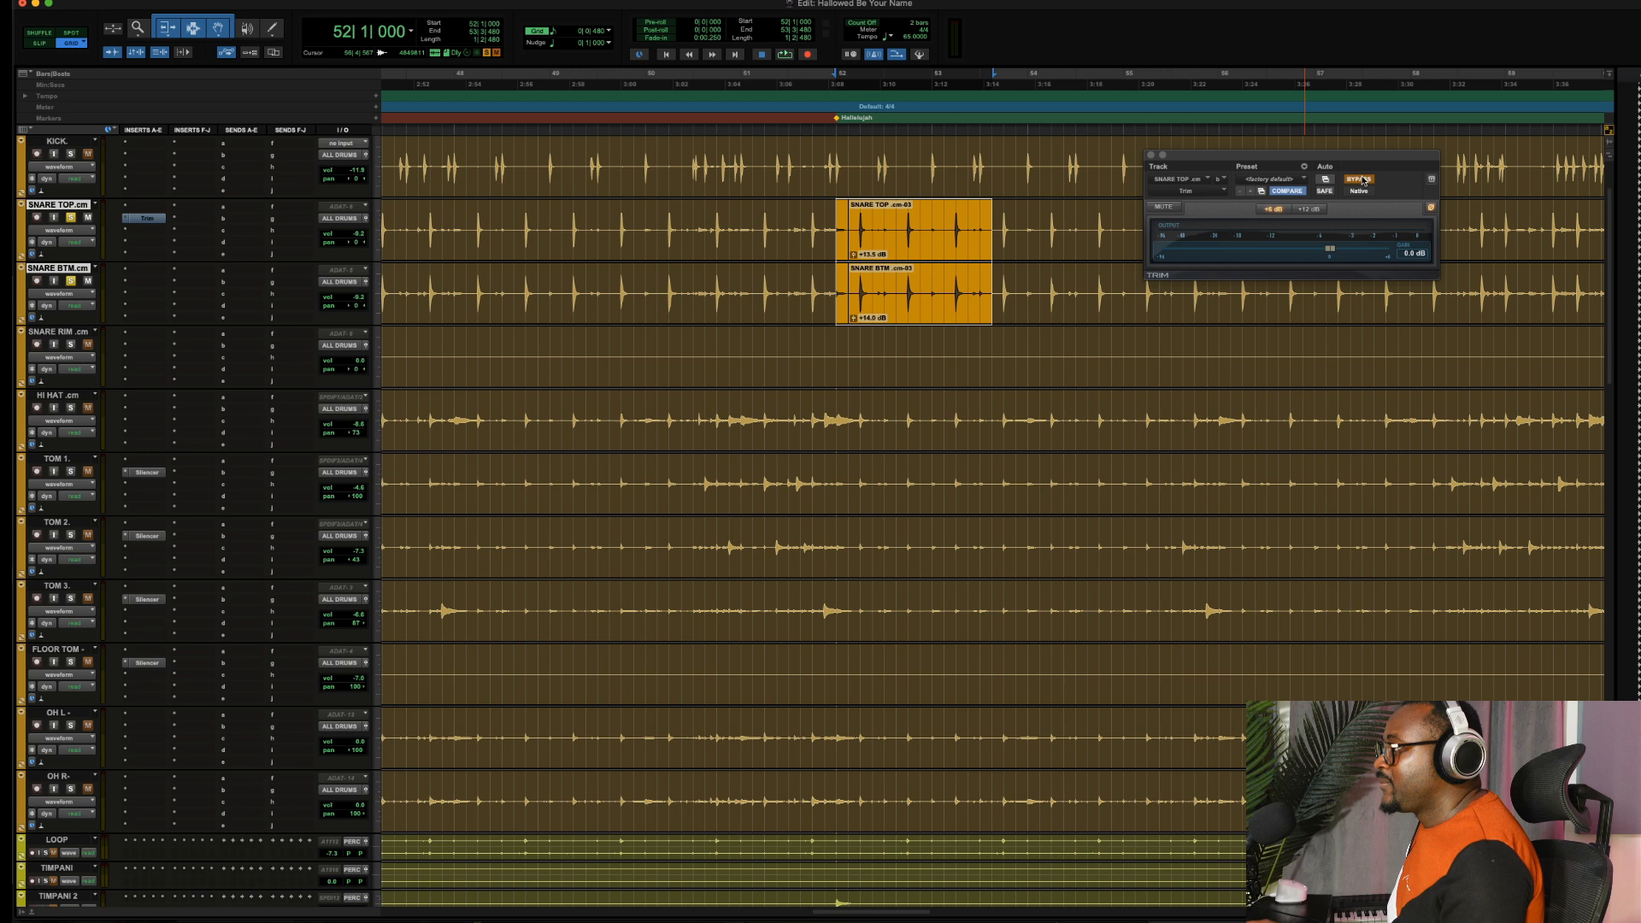
left_click(1433, 208)
left_click(1366, 181)
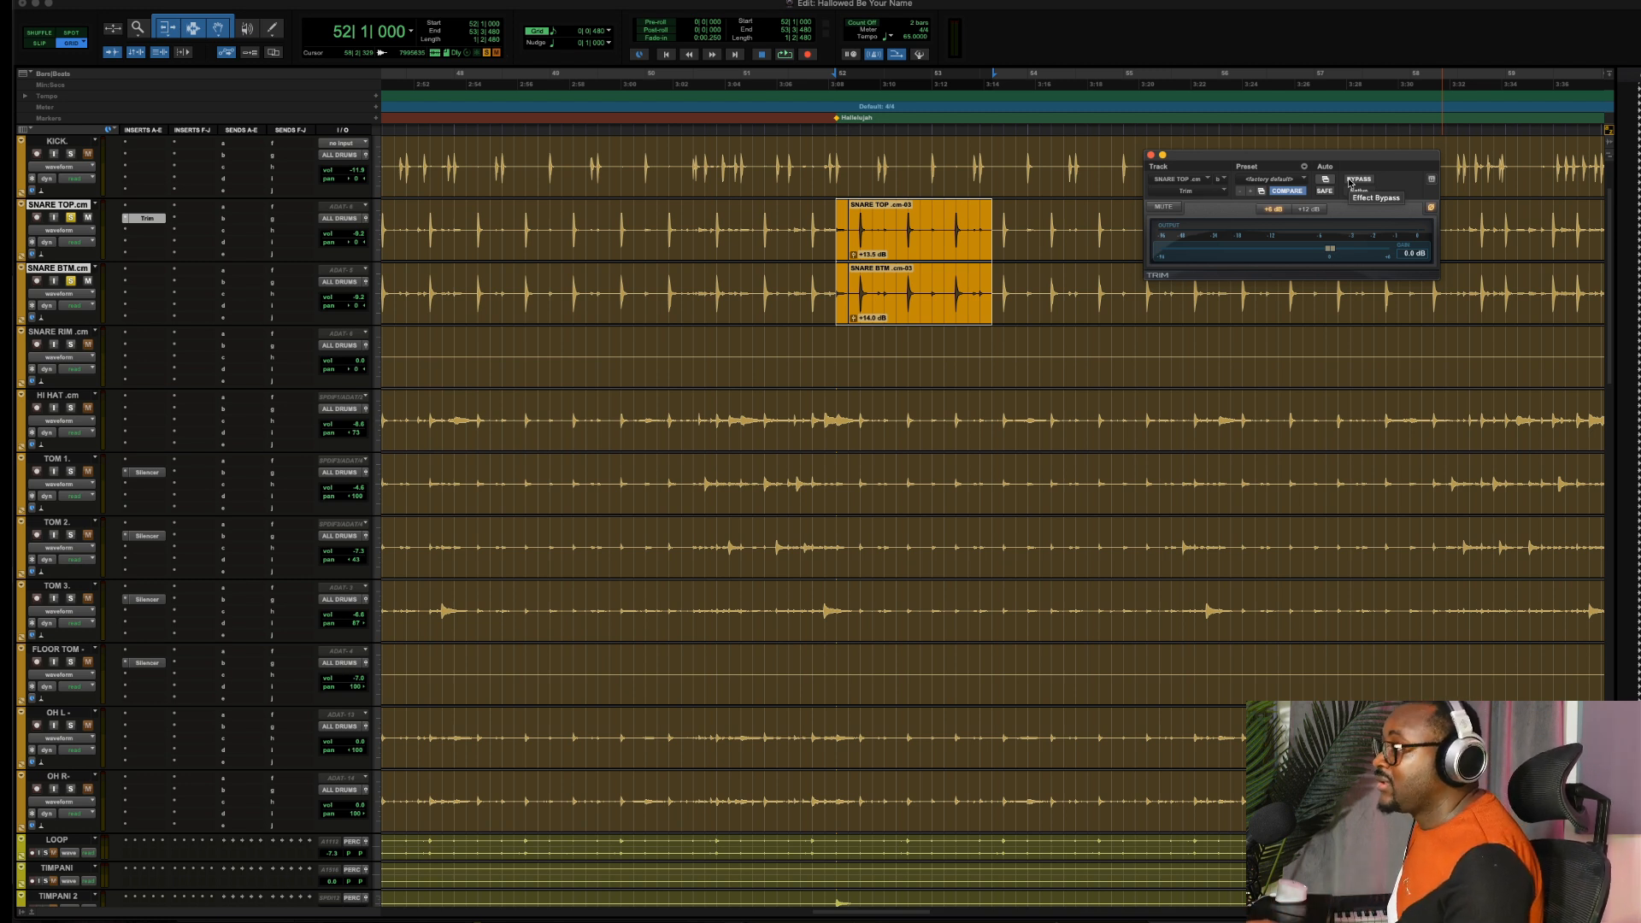
Audition the looped snare passage while toggling the SNARE TOP Trim bypass to compare normal and inverted polarity
key("space")
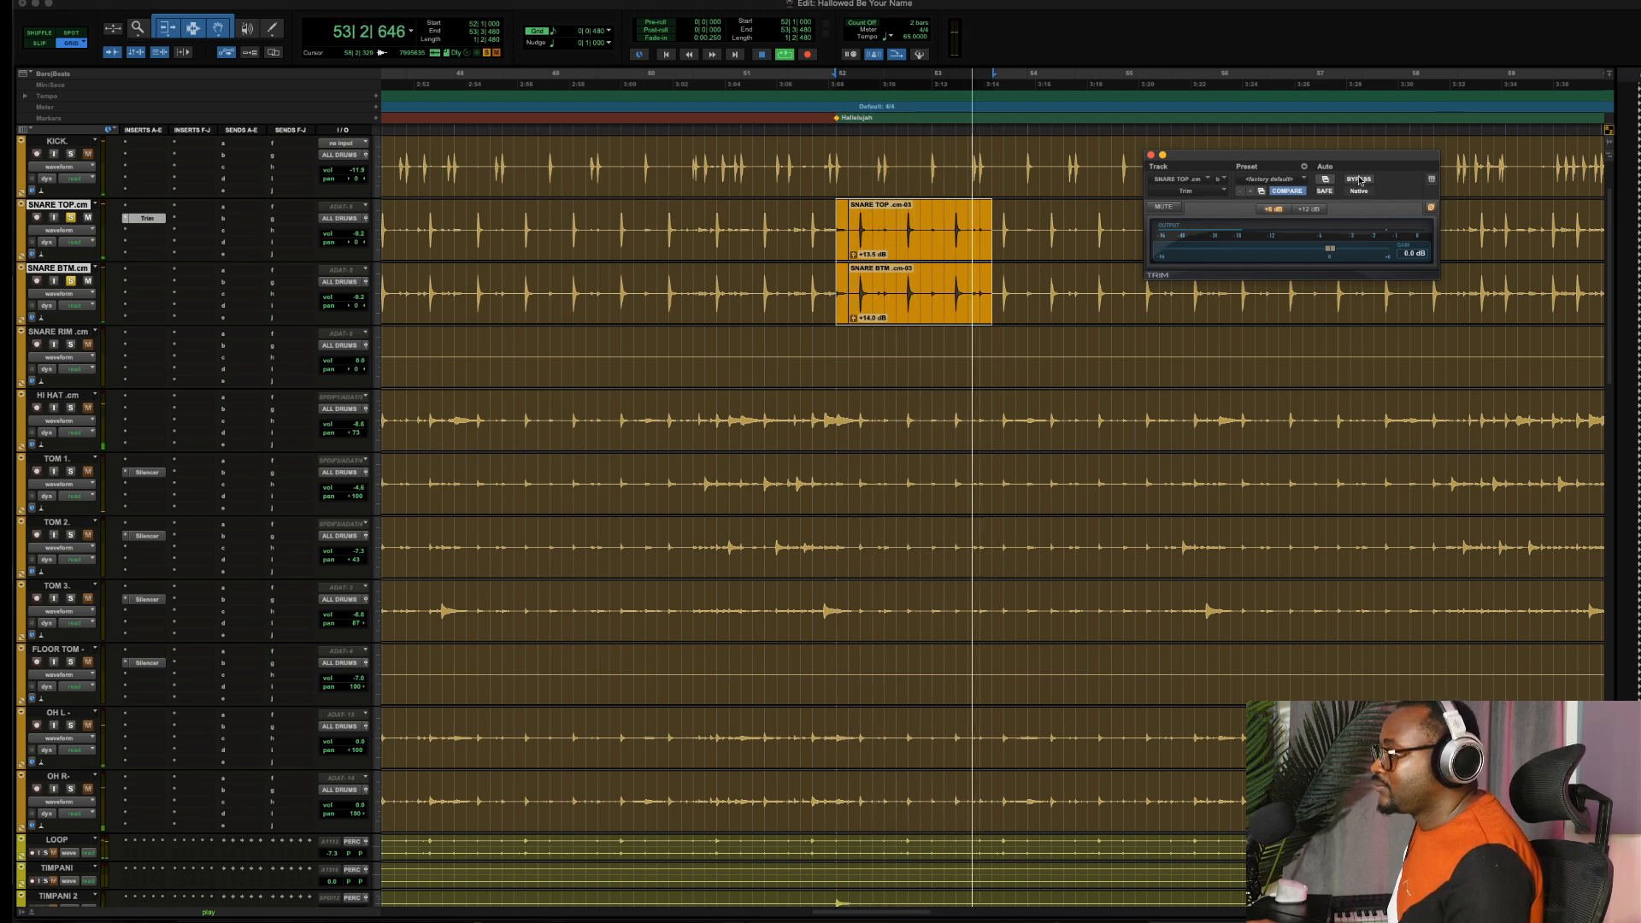
left_click(1359, 180)
left_click(1359, 179)
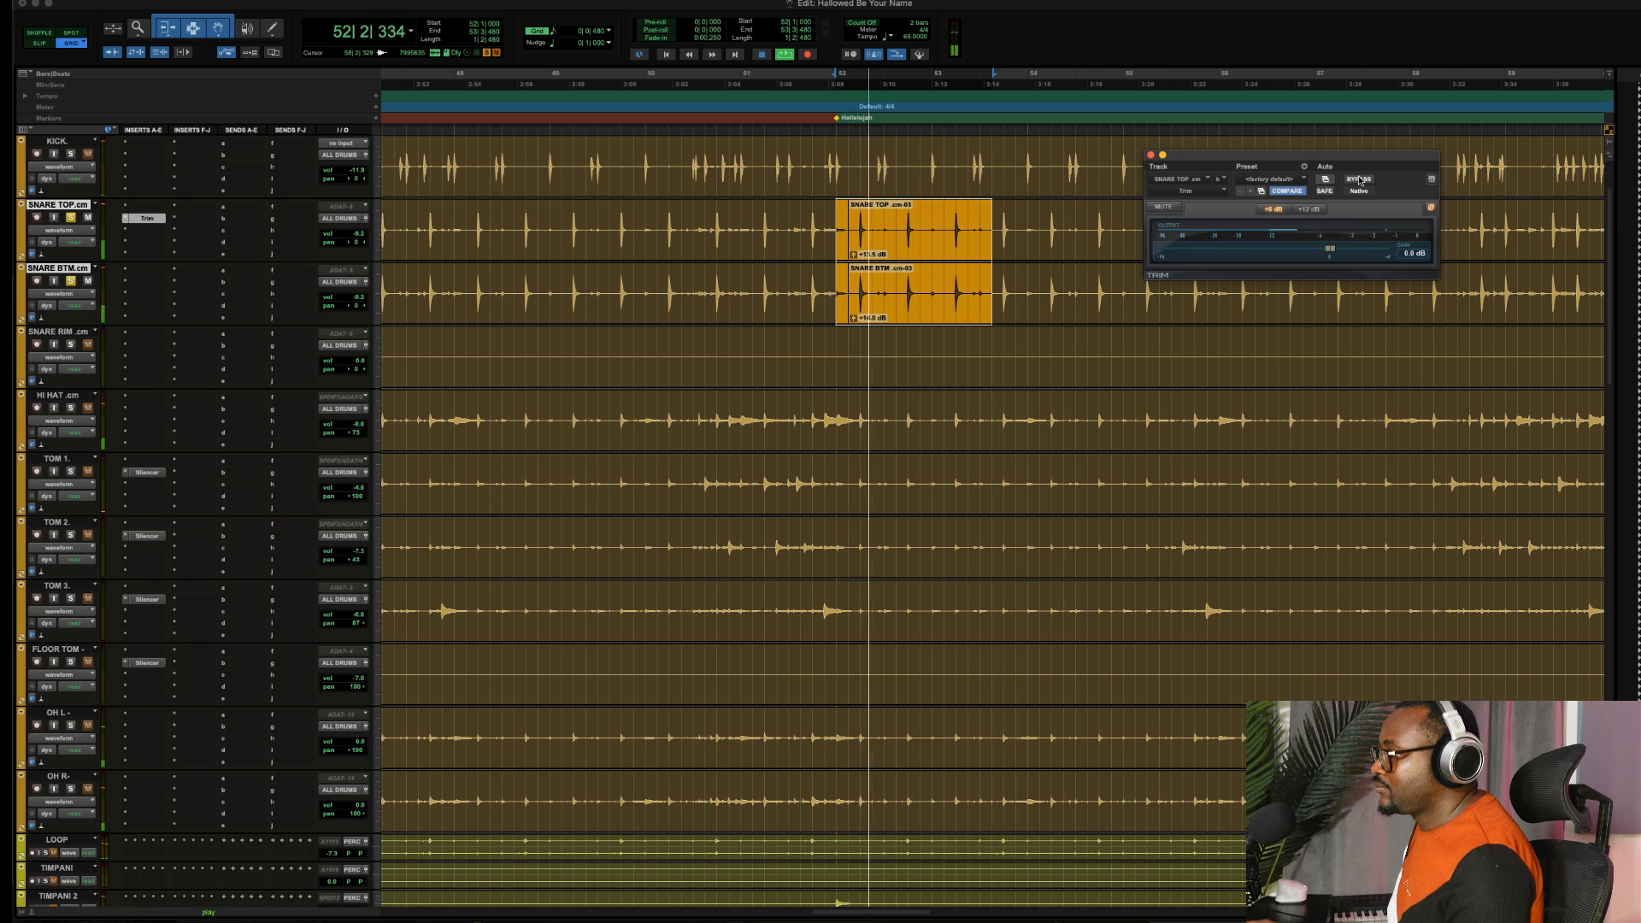
key("space")
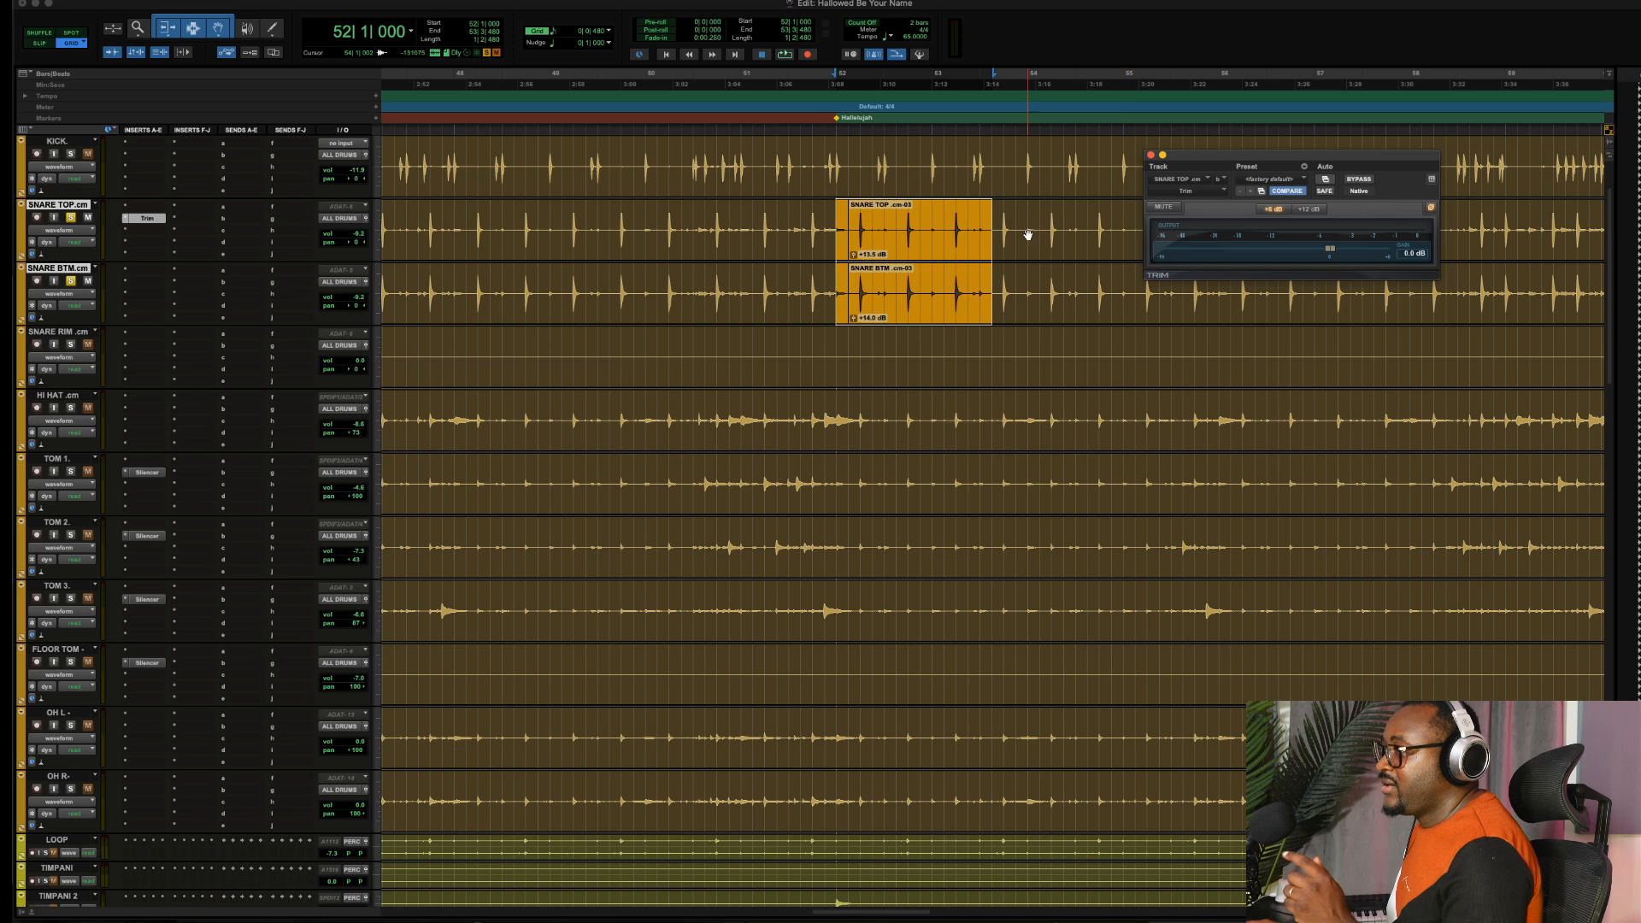
Copy SNARE TOP's Trim plug-in onto SNARE BTM, bypass the original, and place the two plug-in windows apart
left_click_drag(944, 217, 833, 223)
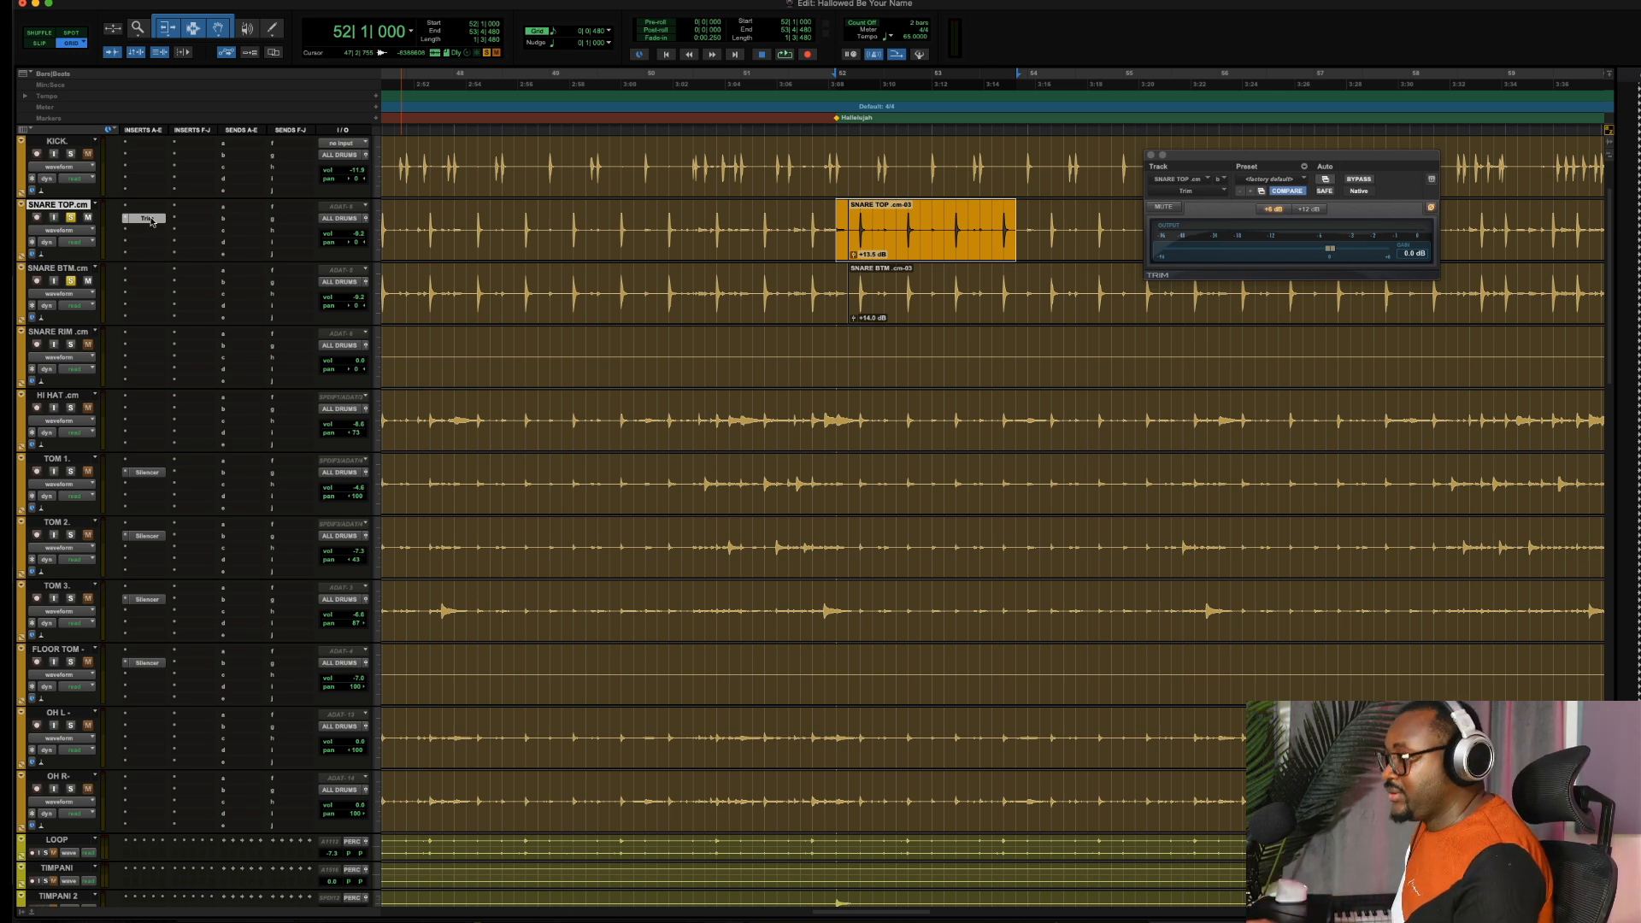
left_click_drag(153, 270, 153, 271)
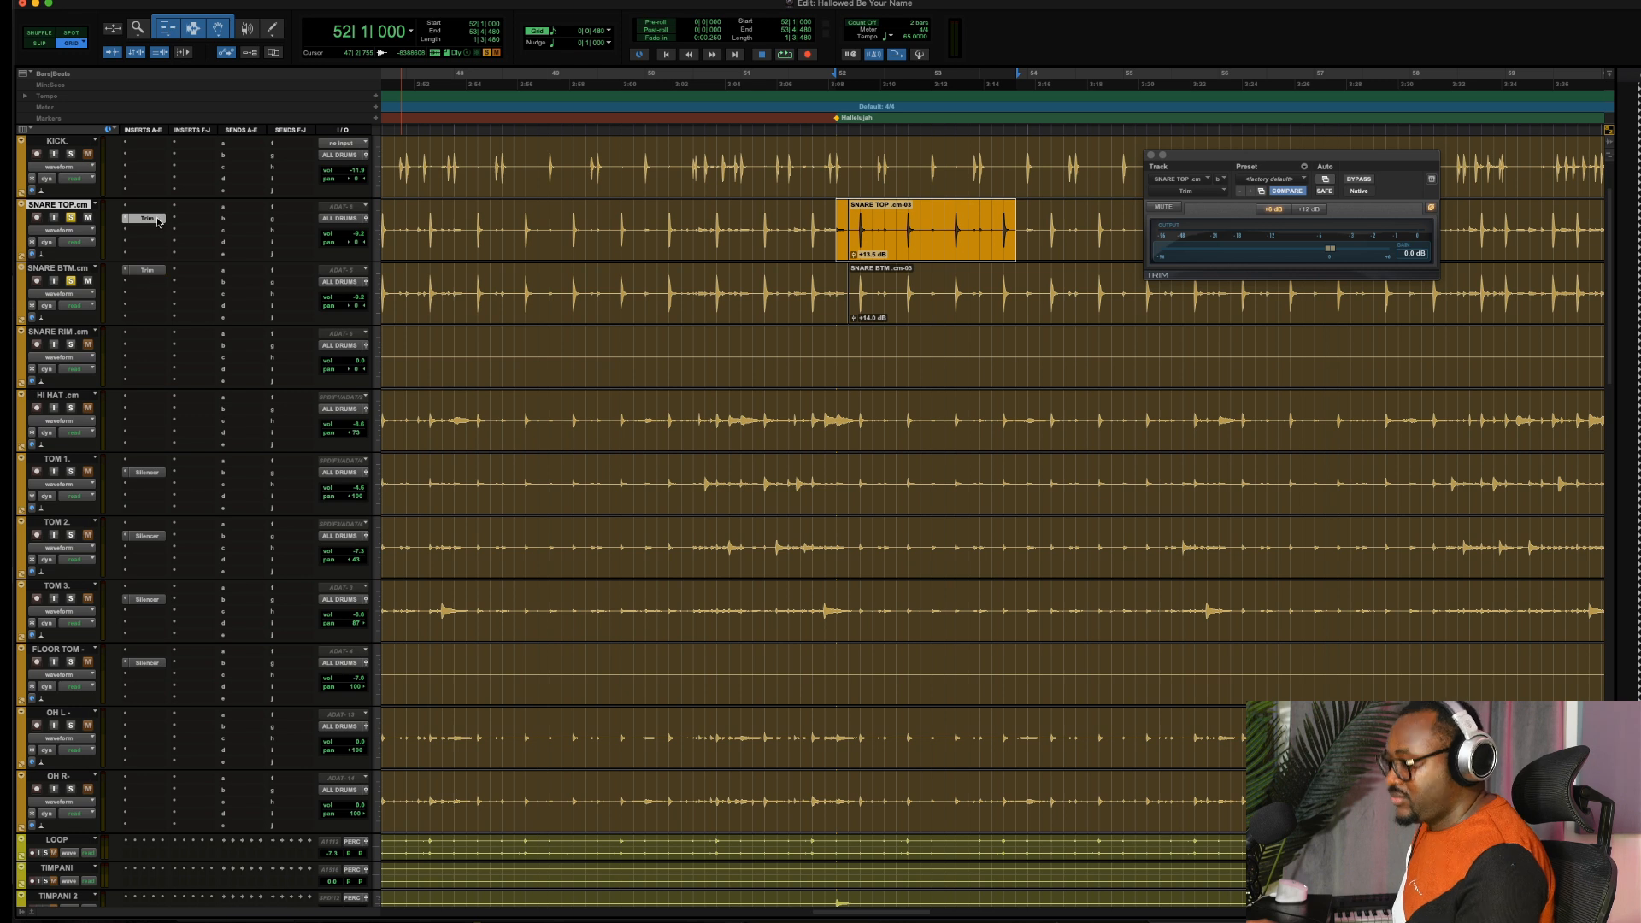
left_click(158, 222, "super")
left_click(148, 271)
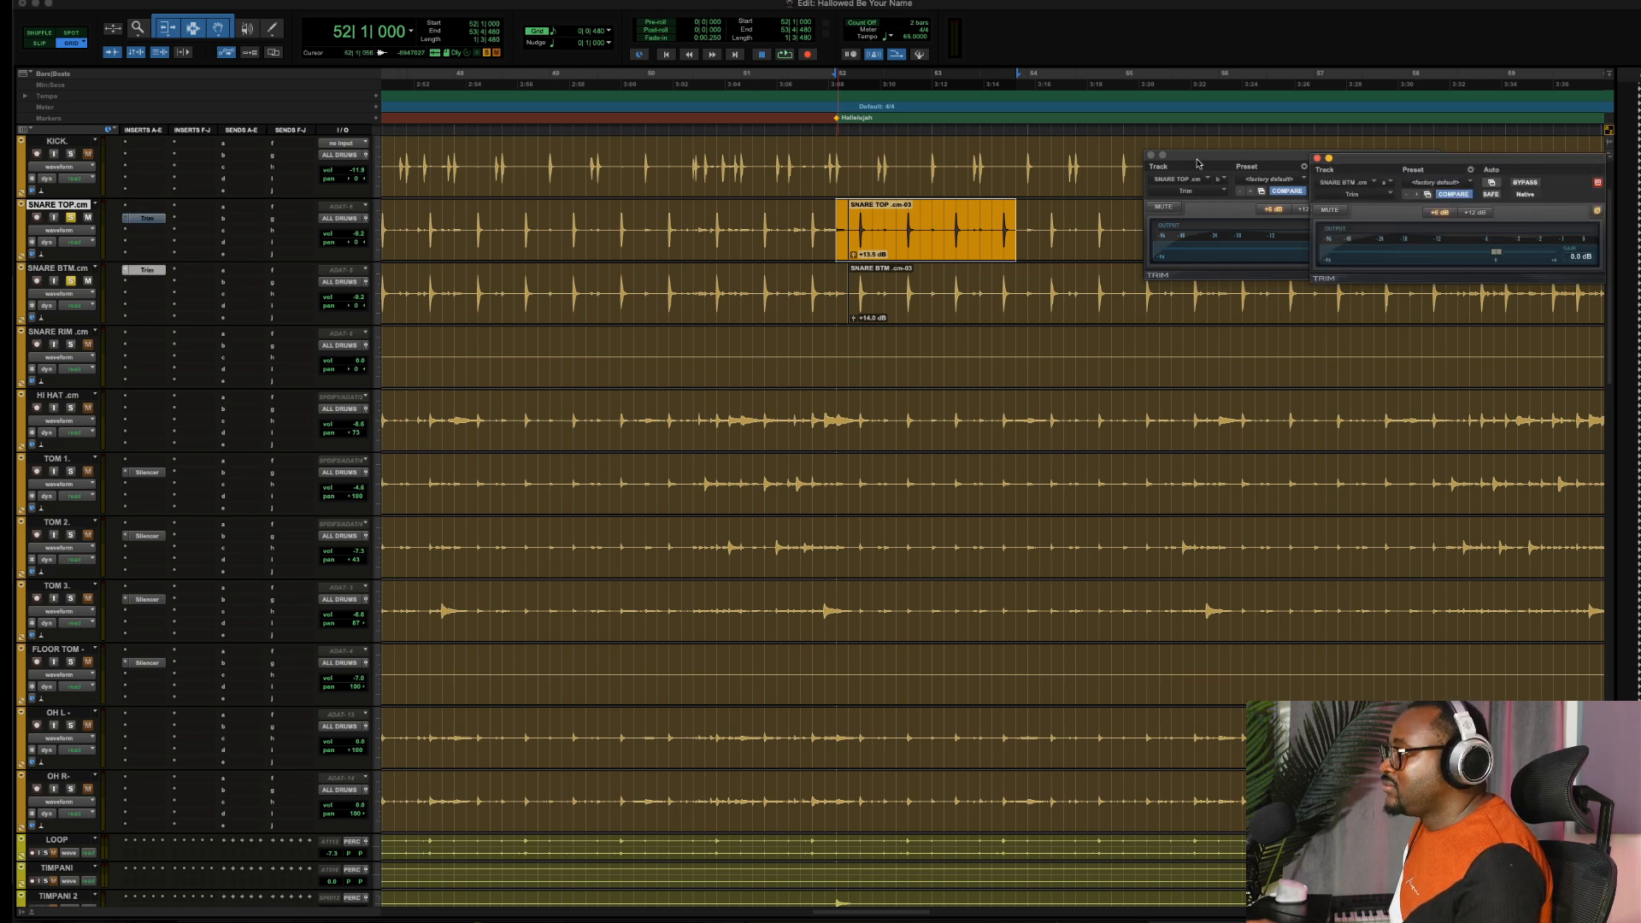
left_click_drag(1198, 163, 1255, 387)
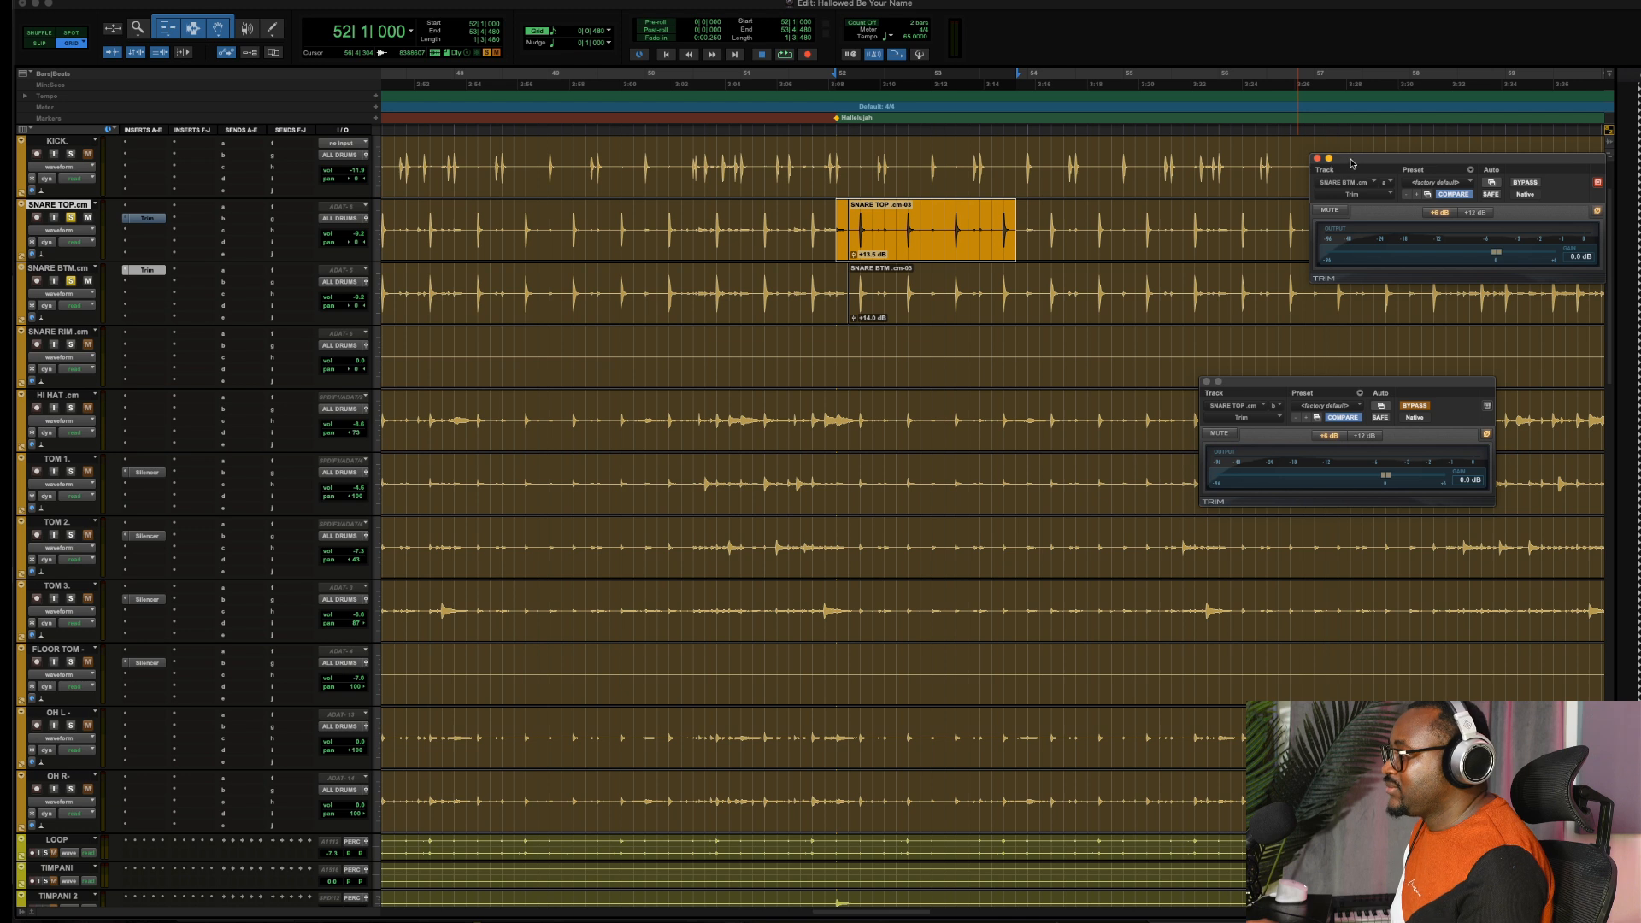
left_click_drag(1353, 164, 1160, 165)
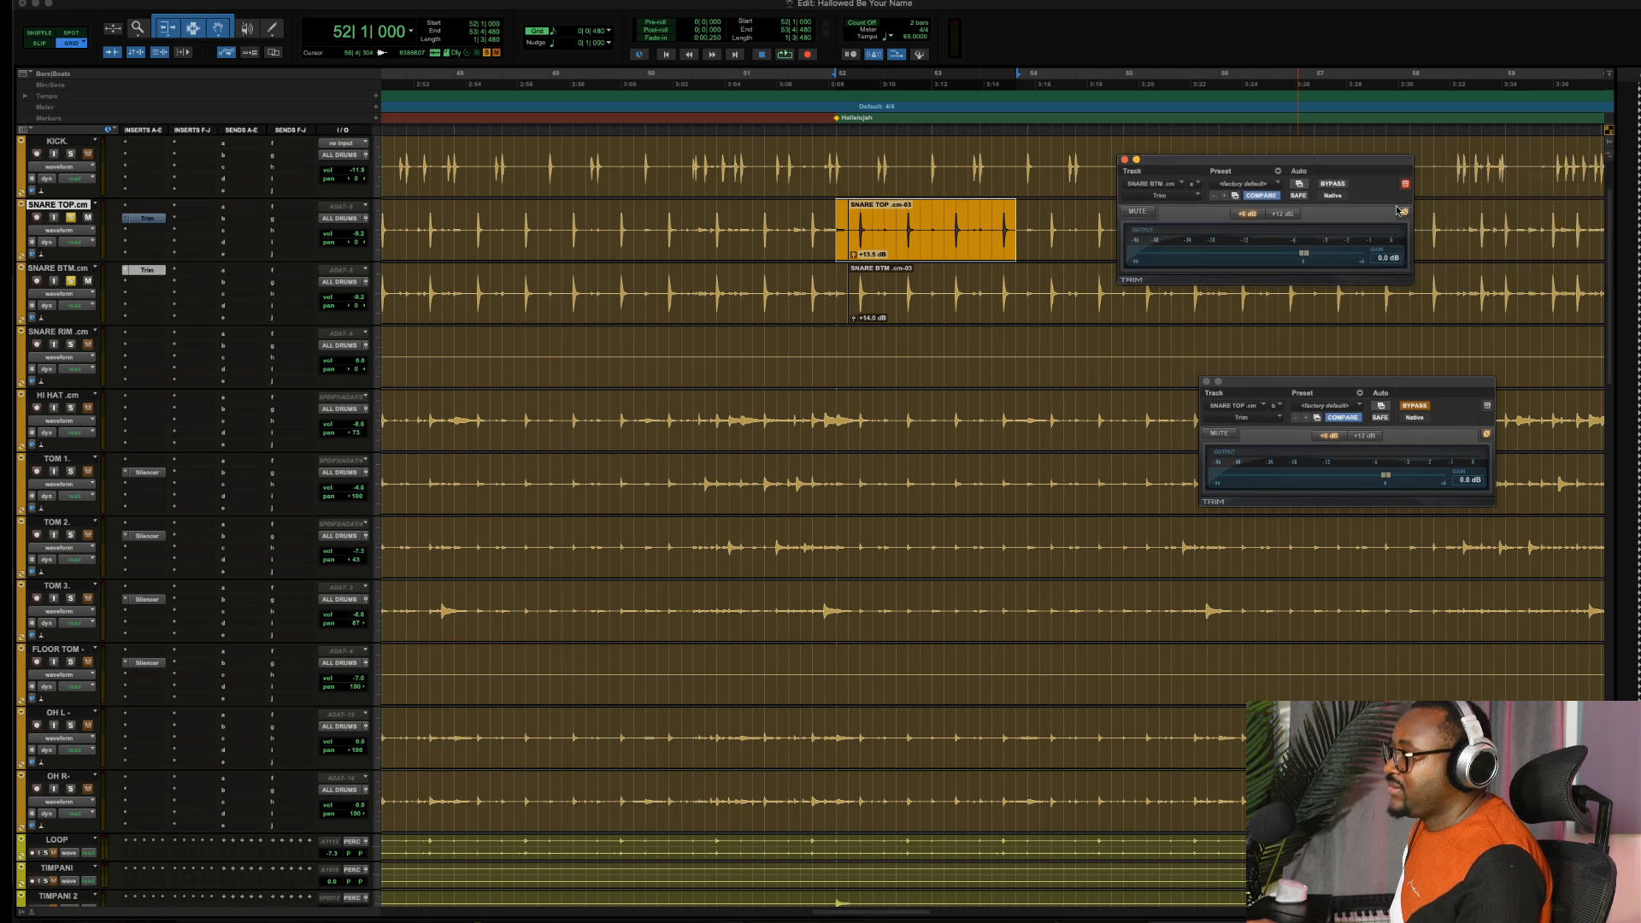
Audition the snare passage while toggling the SNARE BTM Trim bypass to compare the bottom mic's polarity
key("space")
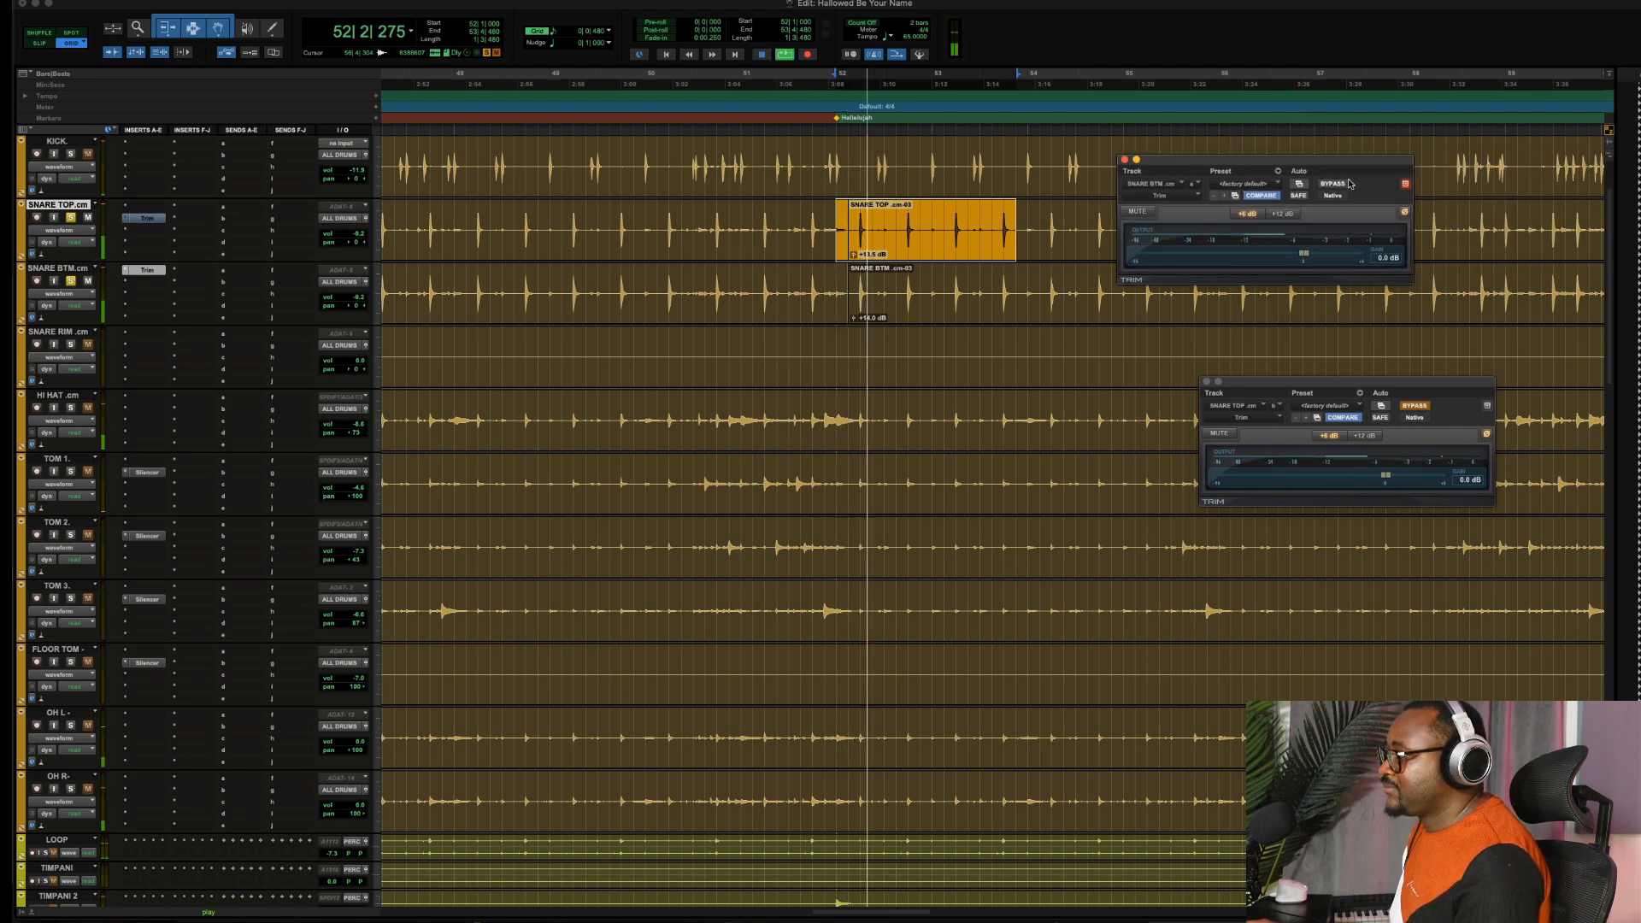
left_click(1339, 184)
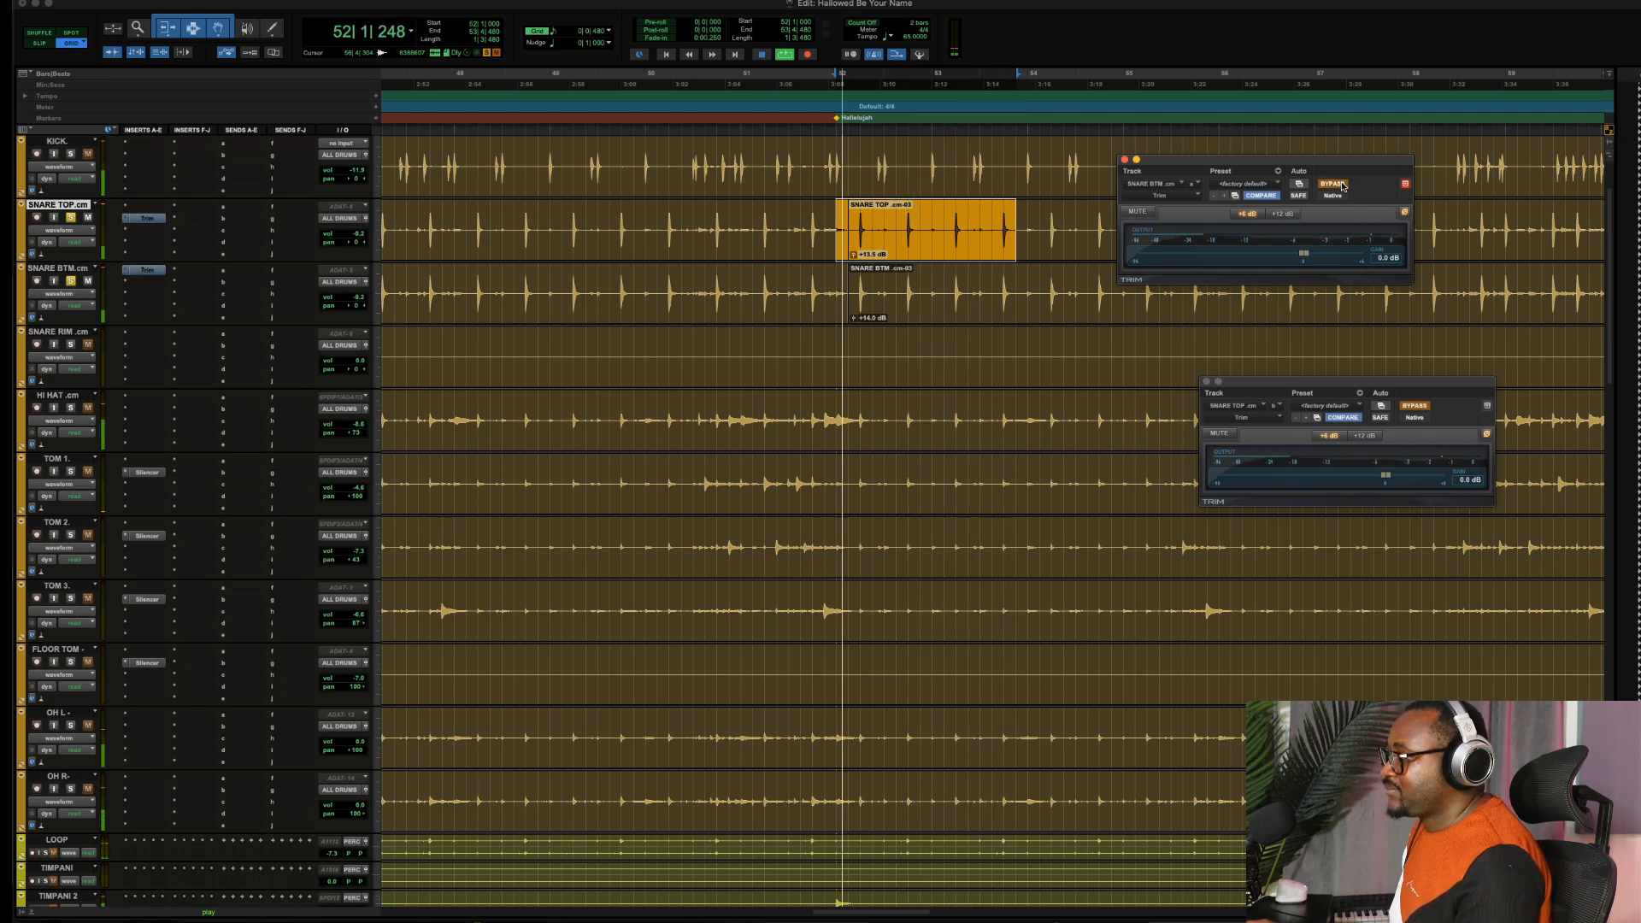
left_click(1339, 184)
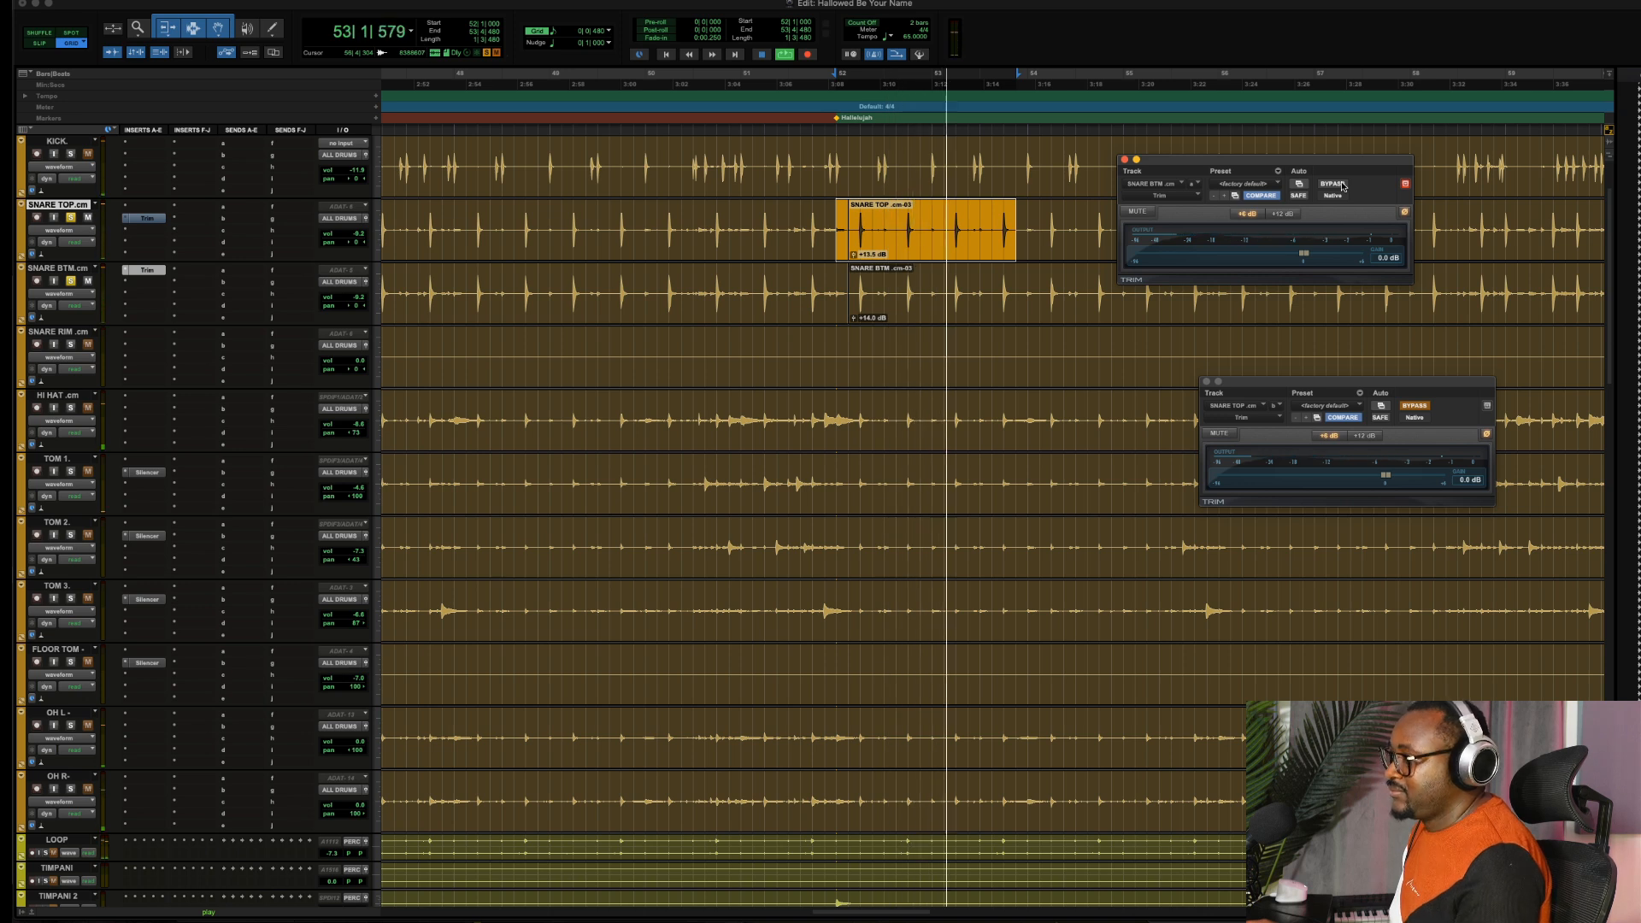
key("space")
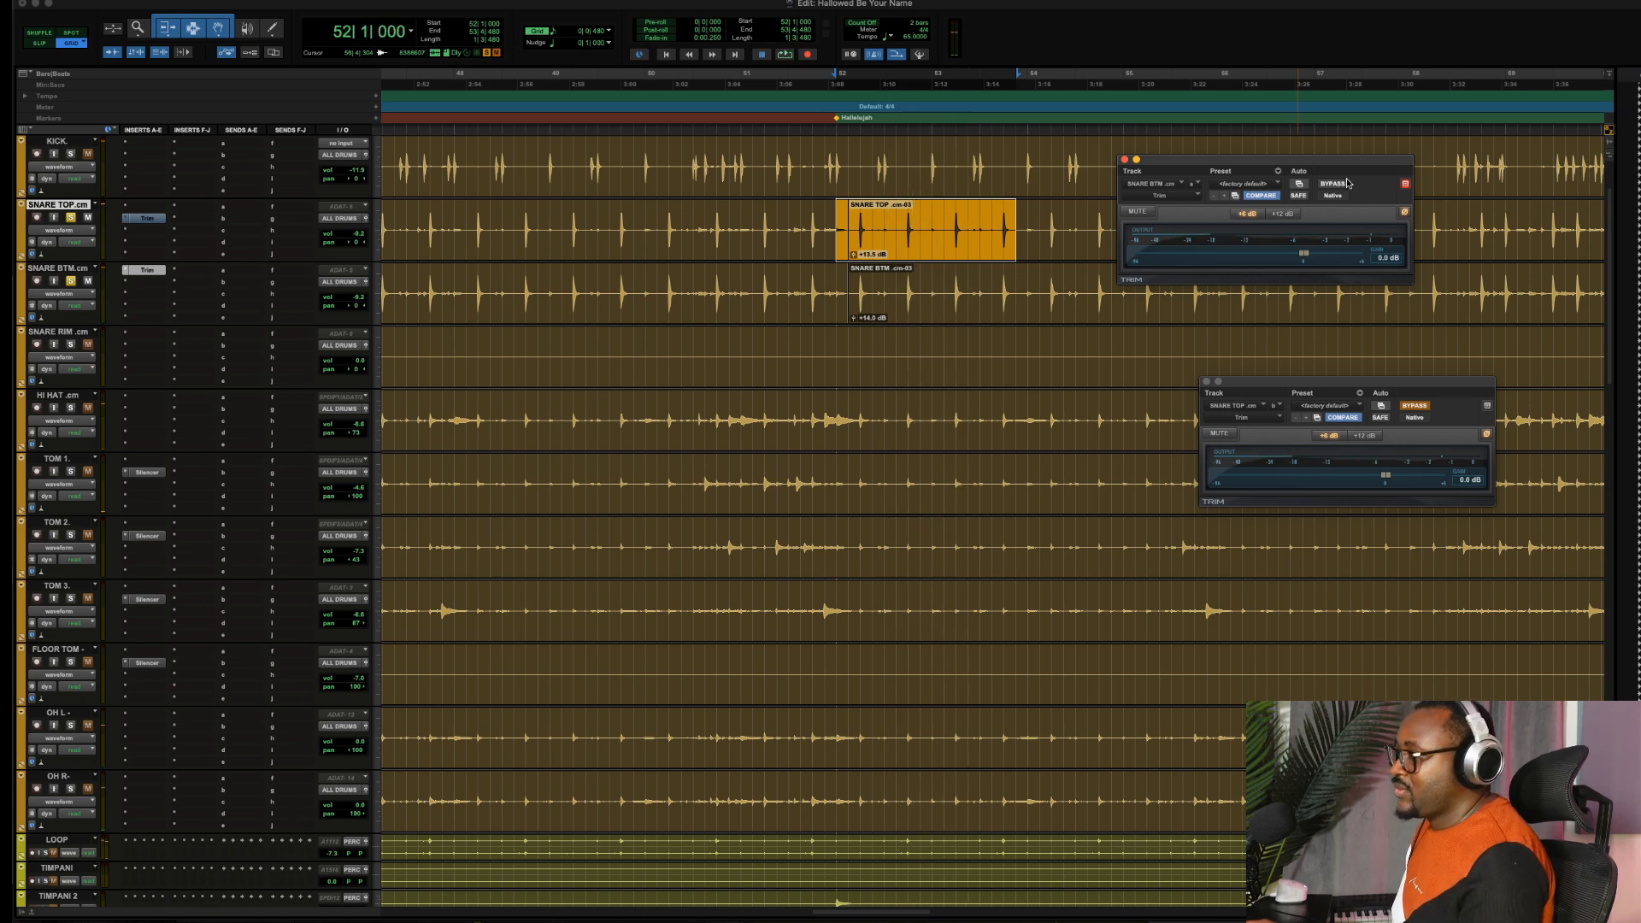
Remove the Trim plug-in from the SNARE BTM track
left_click(124, 271)
left_click(147, 222)
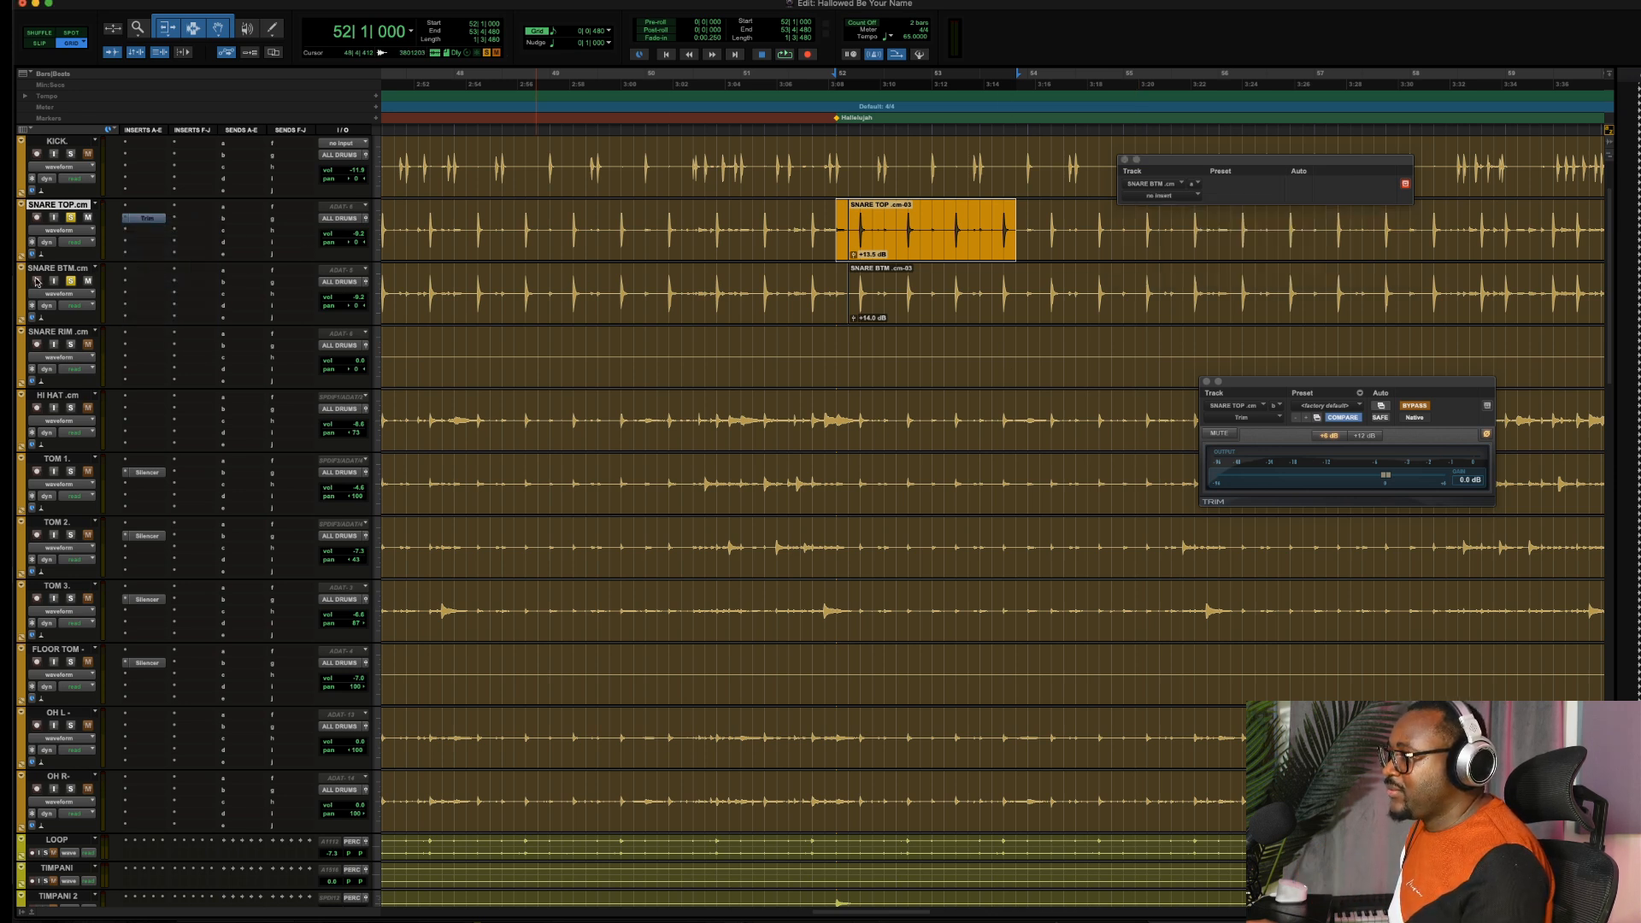
Select and solo all drum tracks from the first KICK through OH R, and move the SNARE TOP Trim window up
scroll(70, 156, "up", 3)
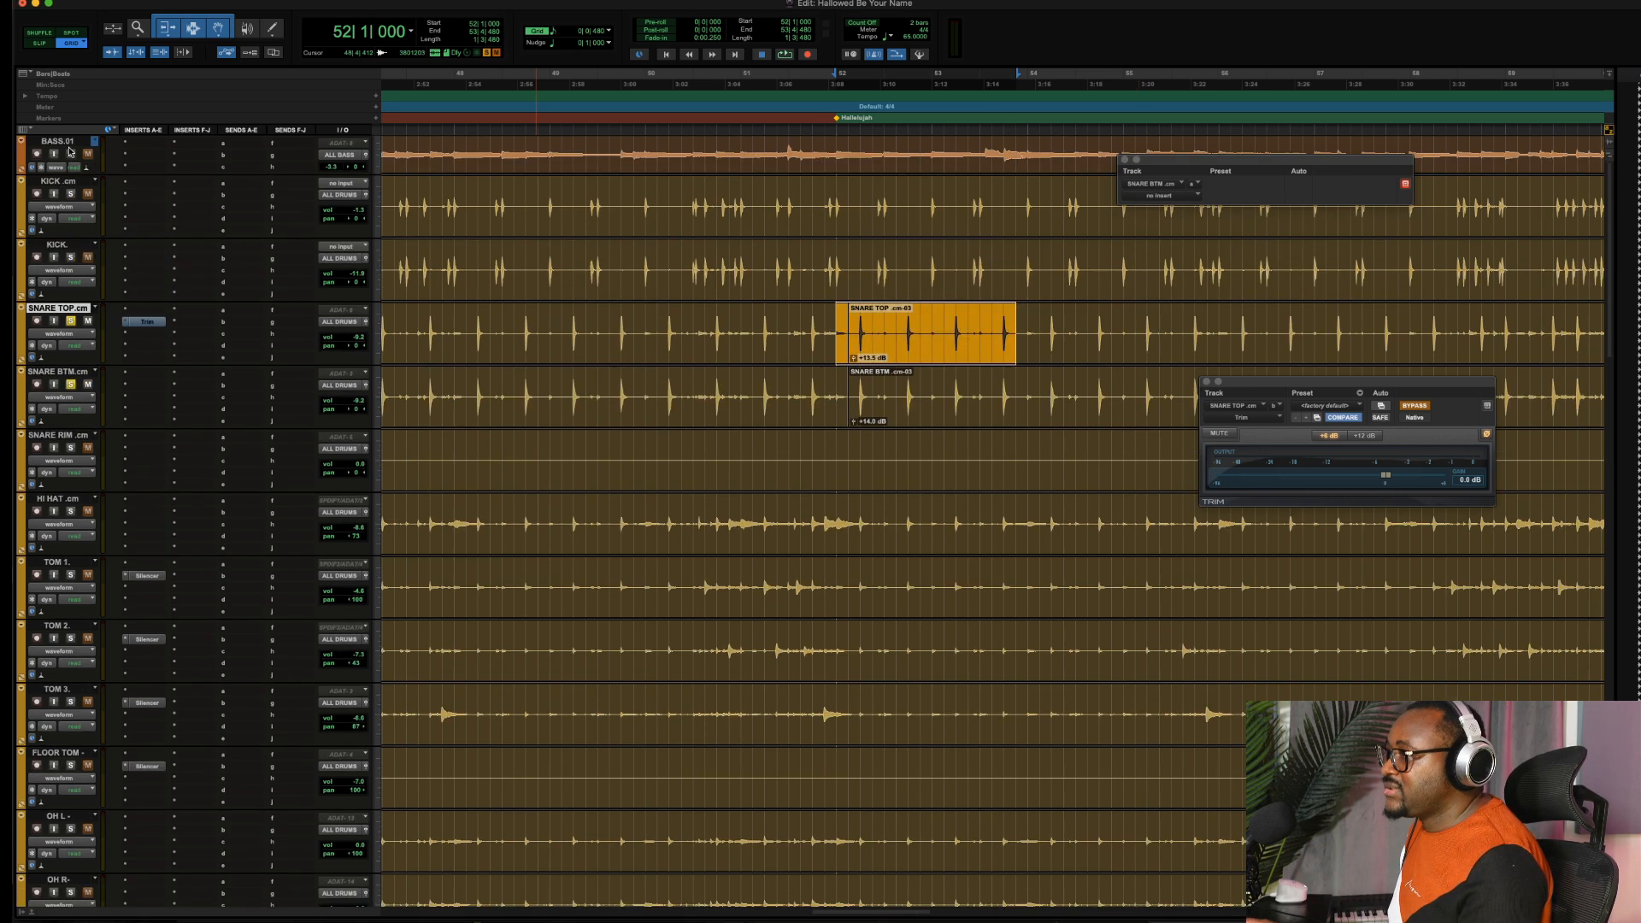
scroll(68, 187, "down", 12)
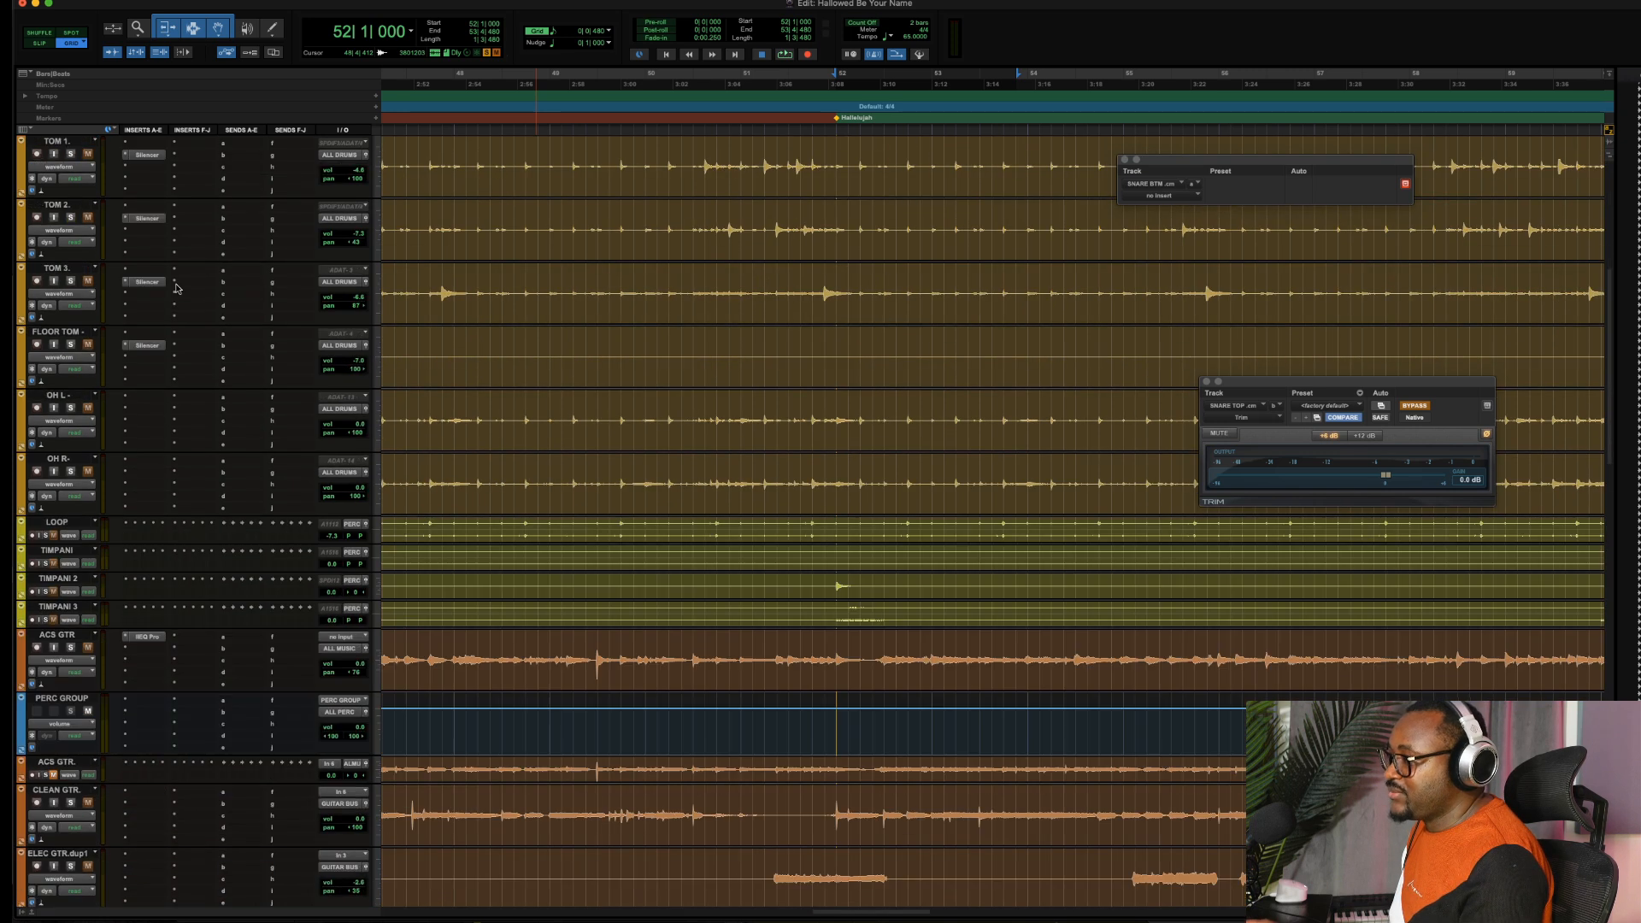
left_click(72, 460, "shift")
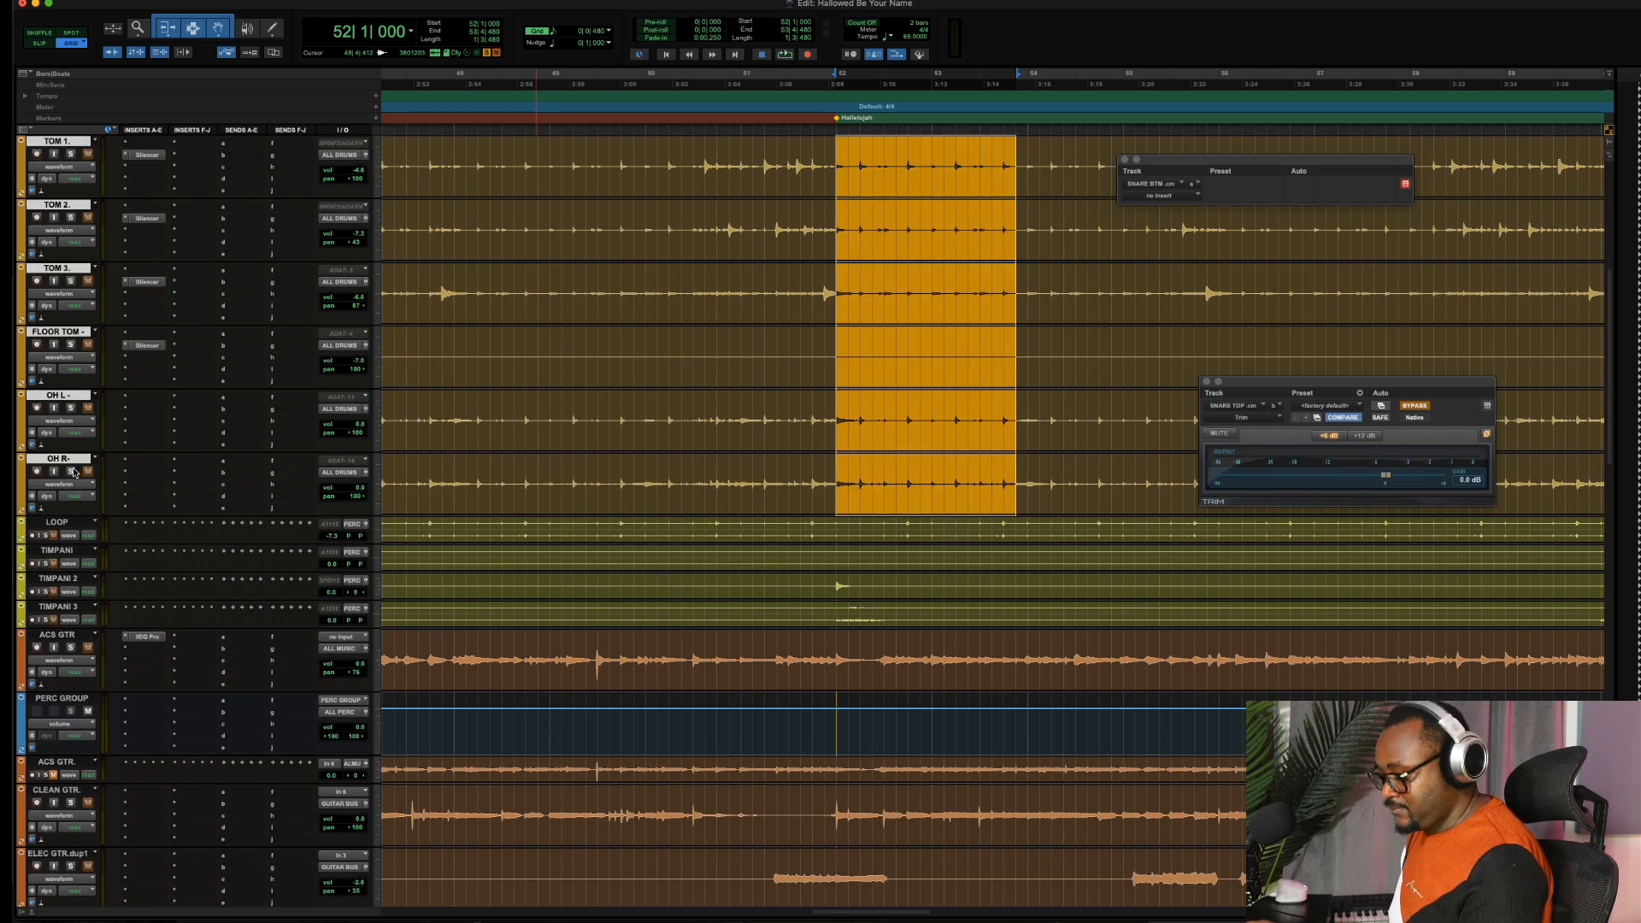
scroll(927, 319, "up", 12)
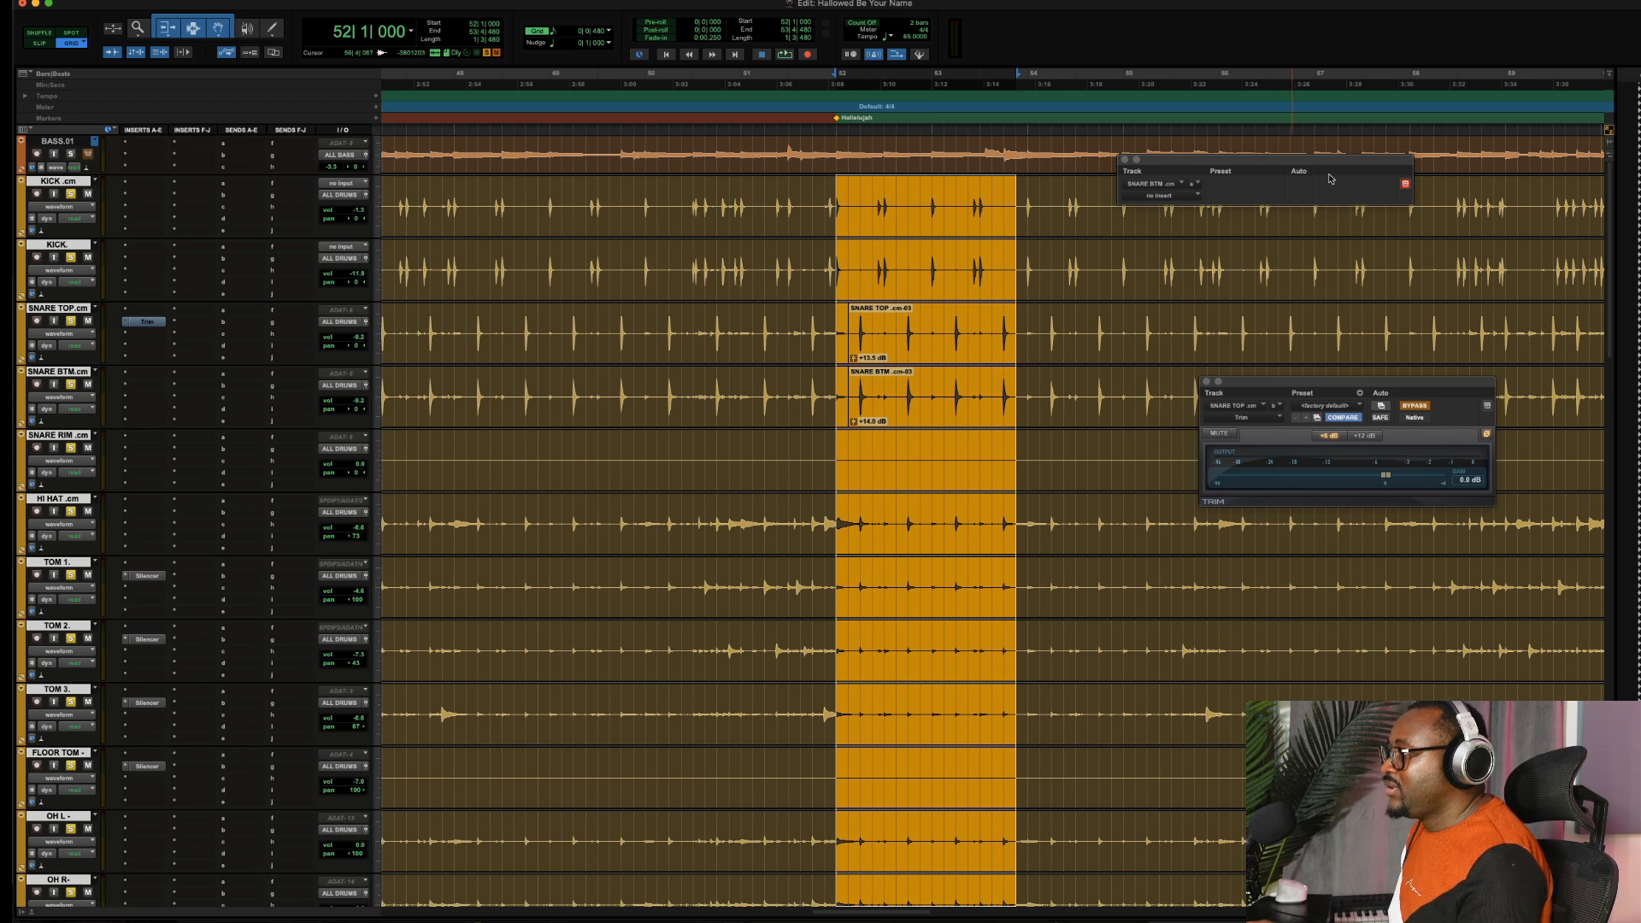
left_click_drag(1294, 386, 1309, 249)
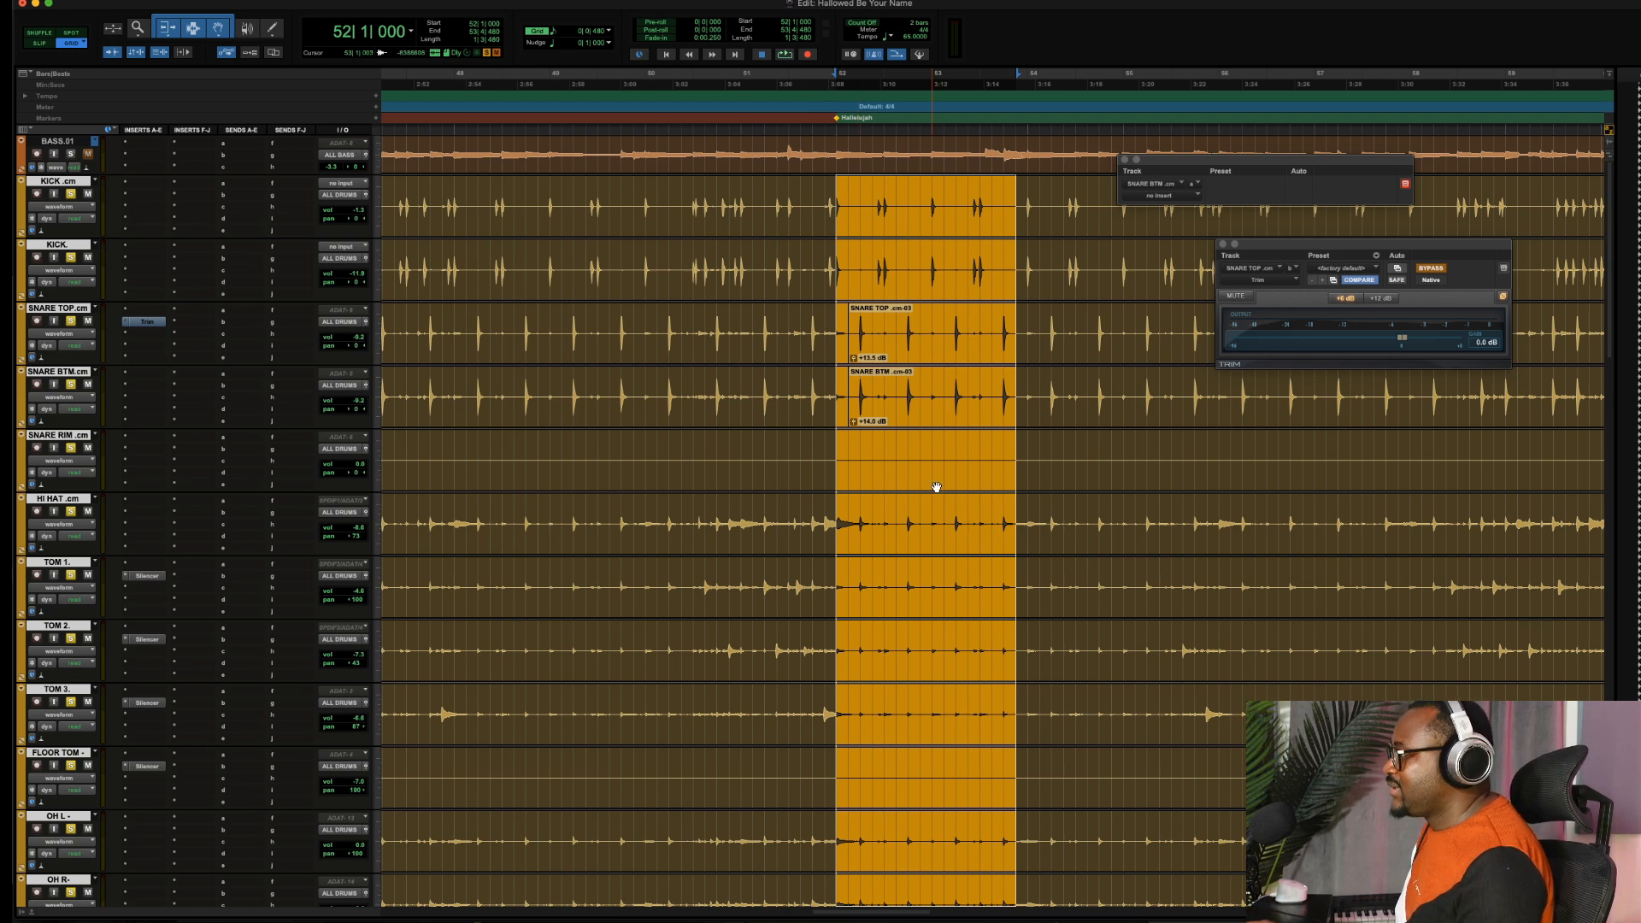
Close the empty SNARE BTM plug-in window and audition the full drum kit with the SNARE TOP Trim bypassed
left_click(1125, 160)
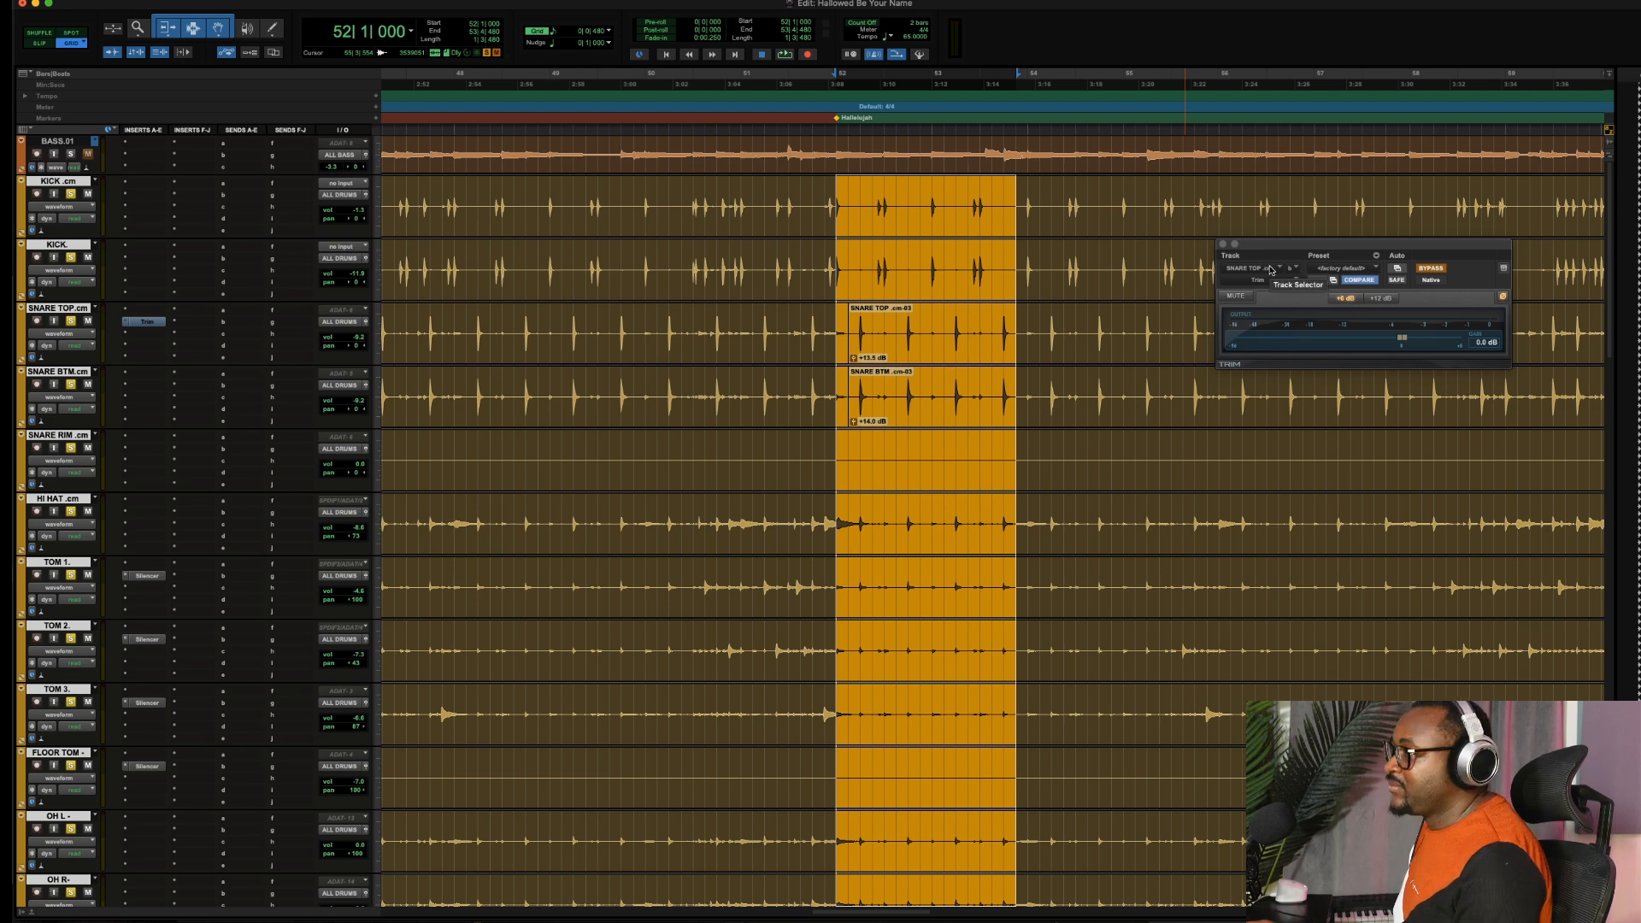
key("space")
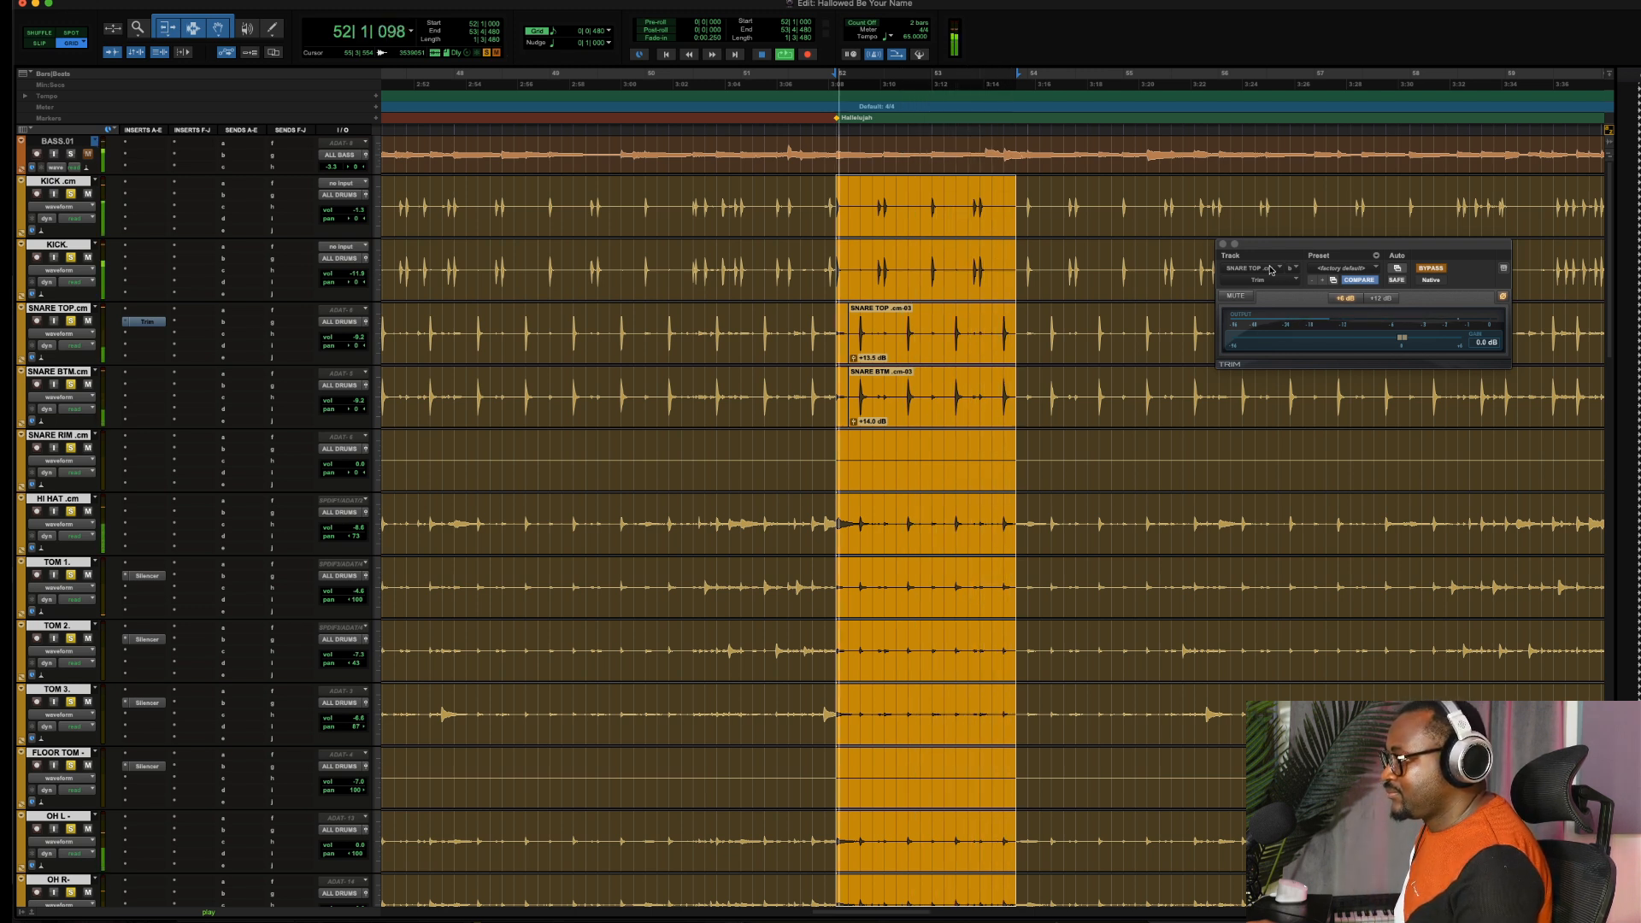
key("space")
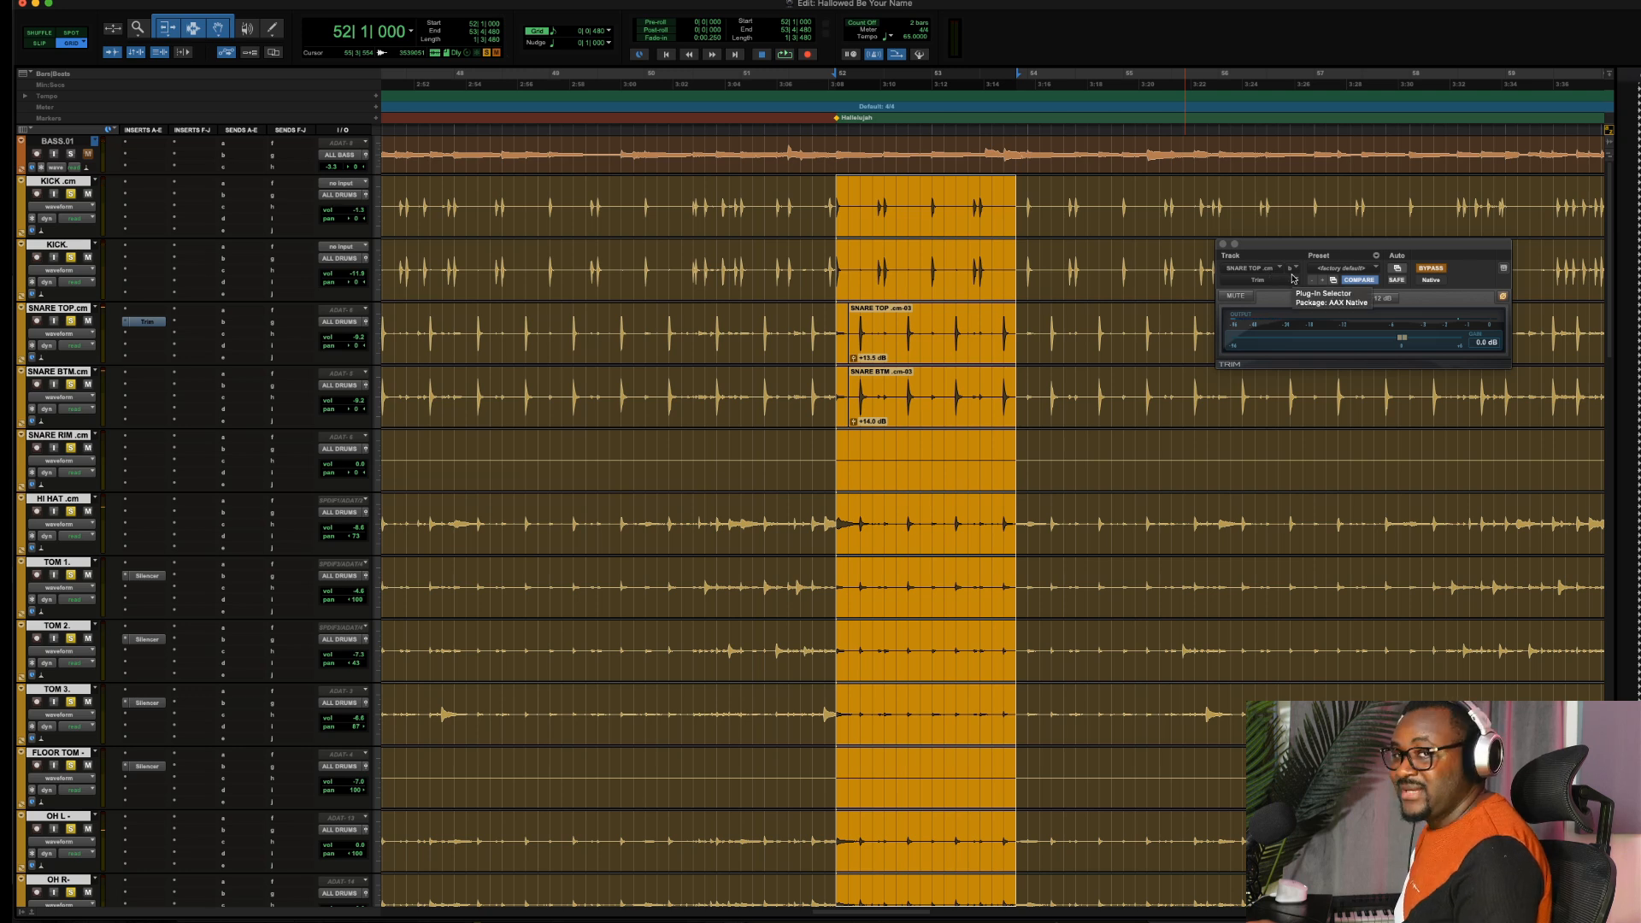
Audition the full kit while toggling the SNARE TOP Trim bypass, leaving the plug-in active
left_click(1444, 269)
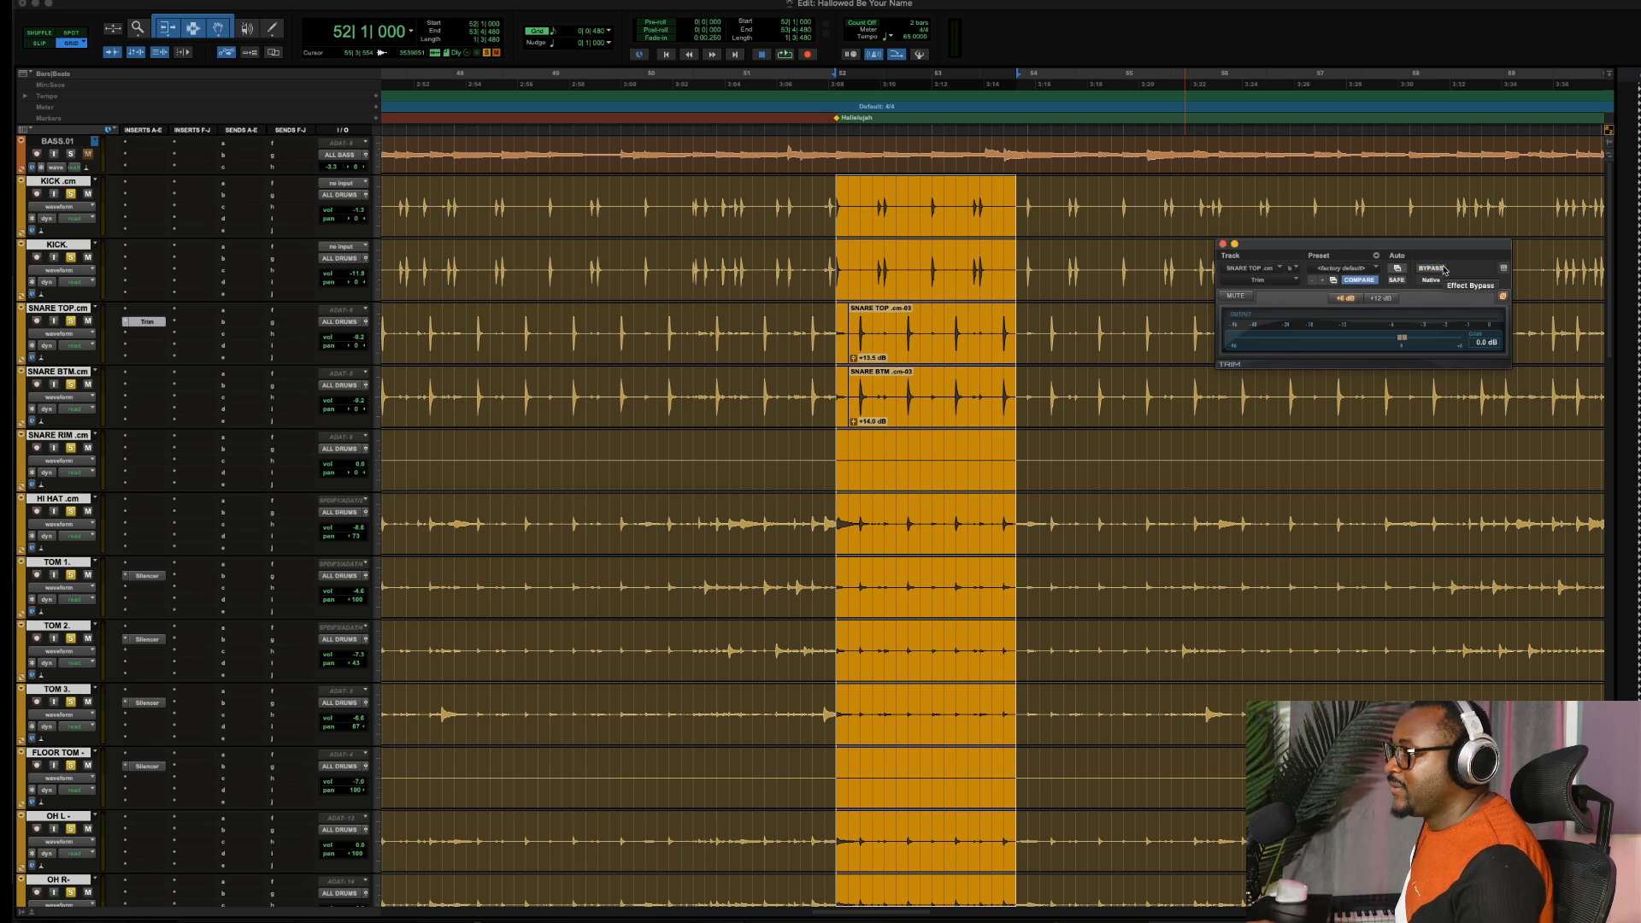
key("space")
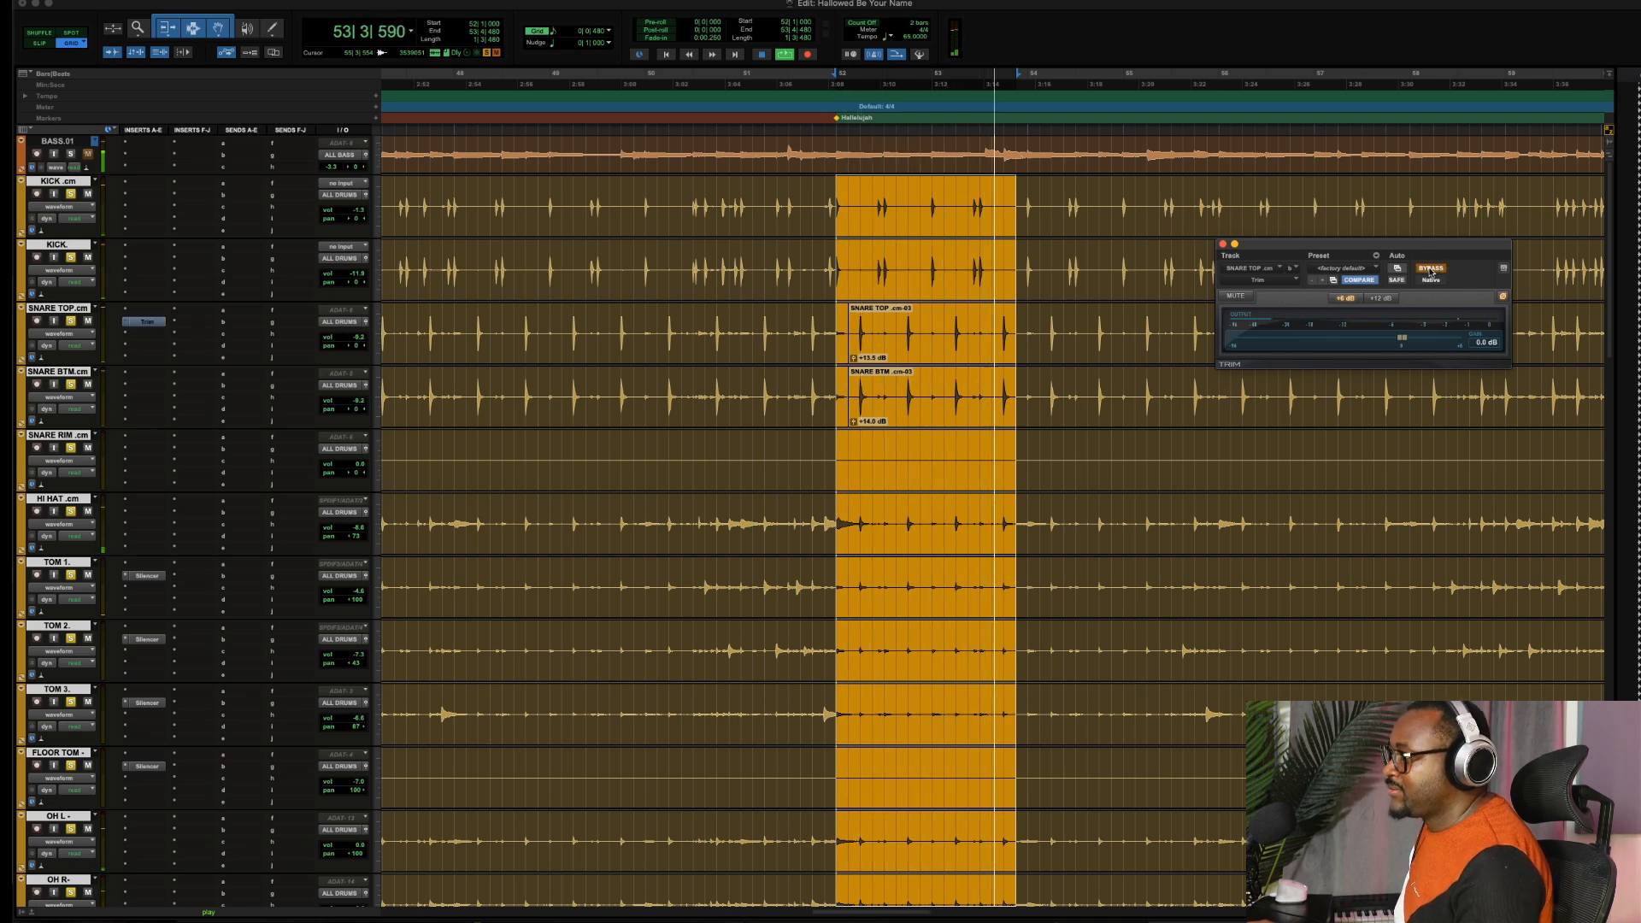
left_click(1431, 270)
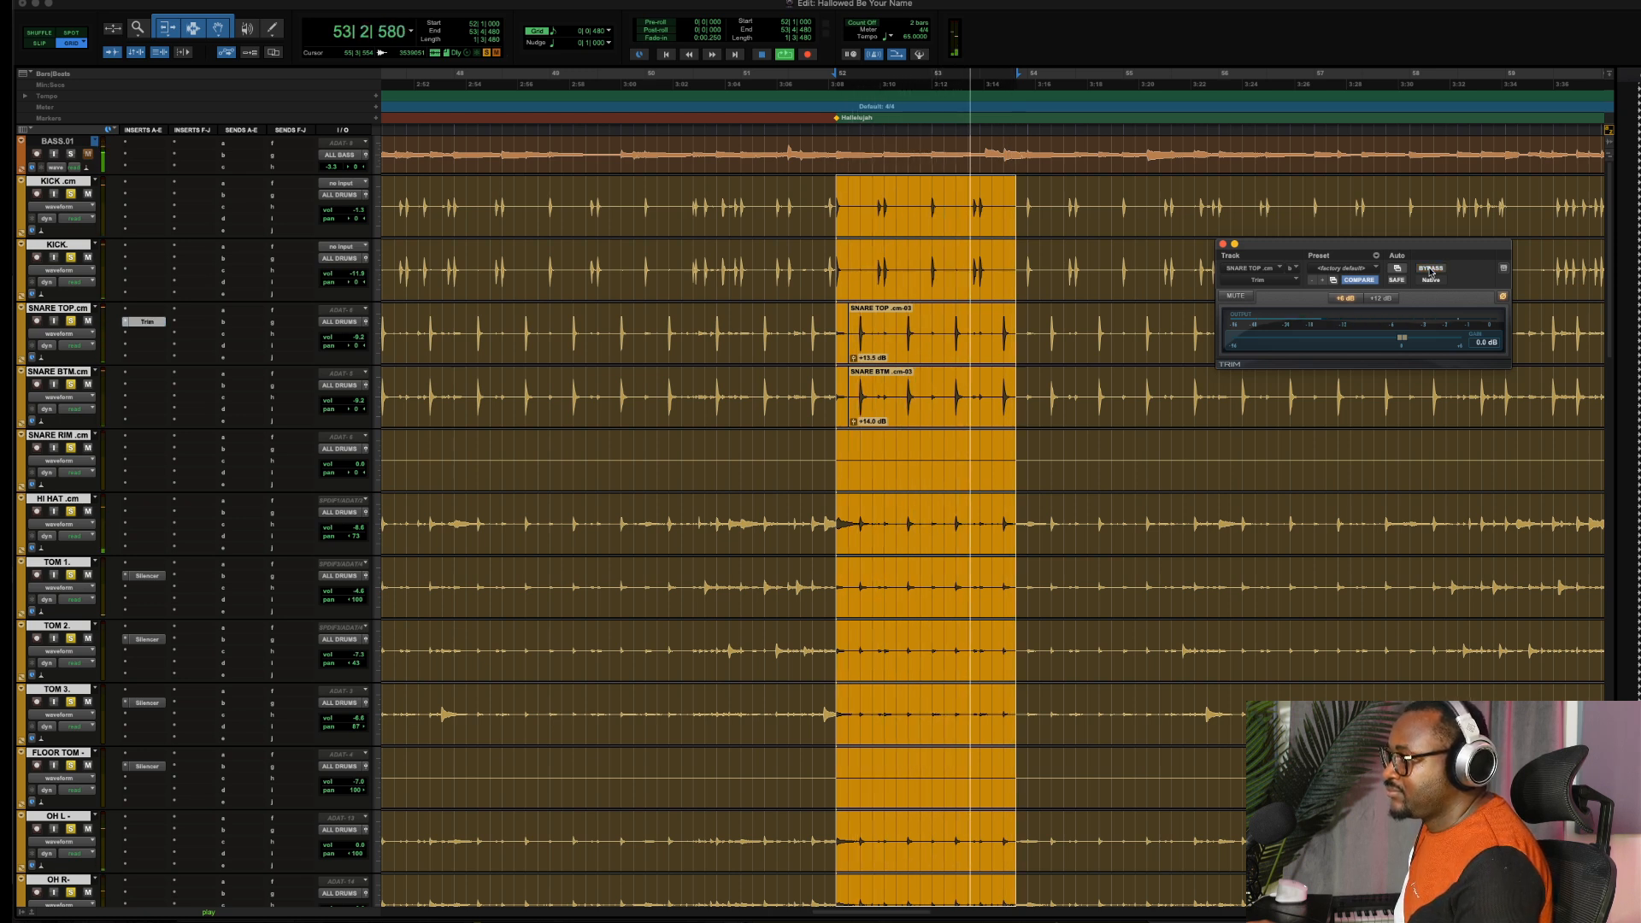
left_click(1432, 270)
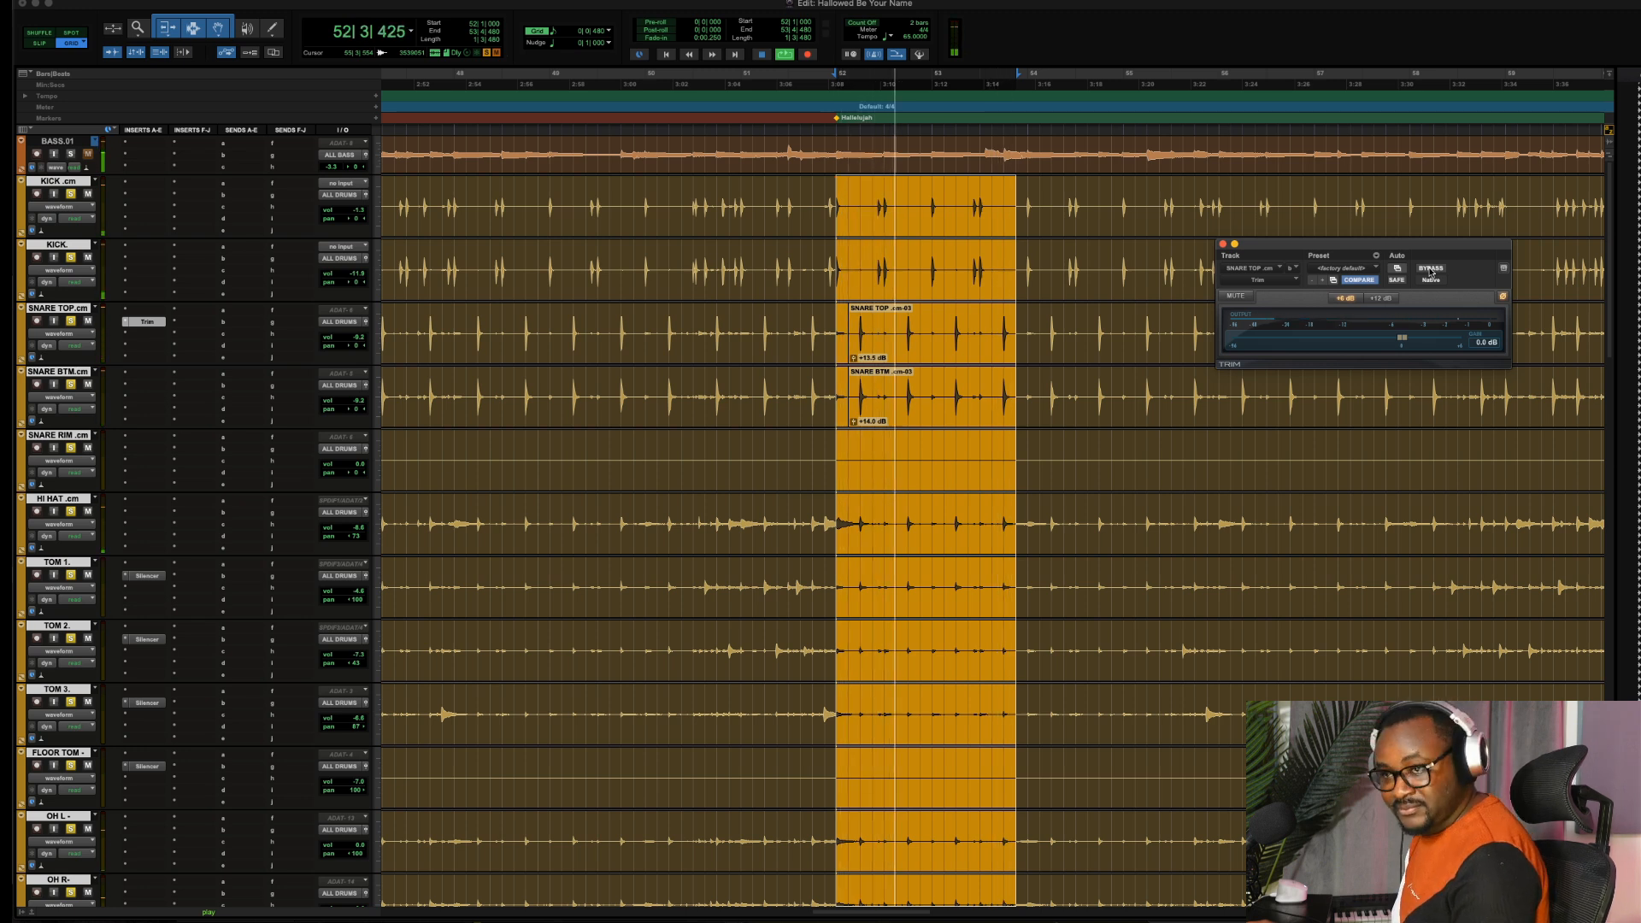
key("space")
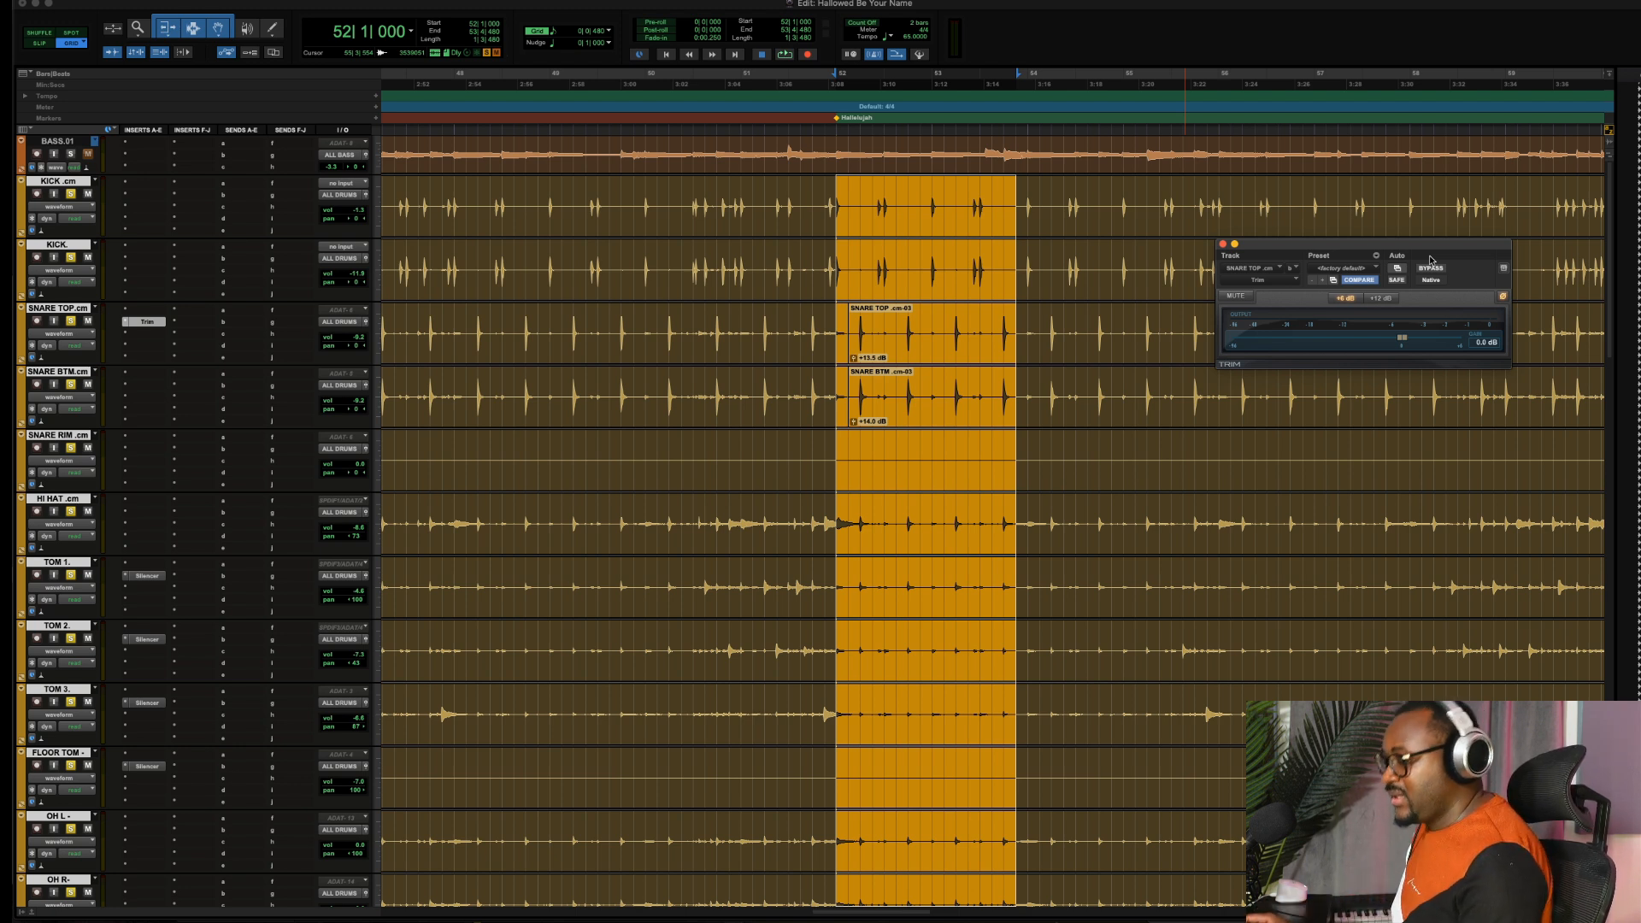
Switch the edit mode to Slip and close the SNARE TOP Trim window
key("F1")
key("F3")
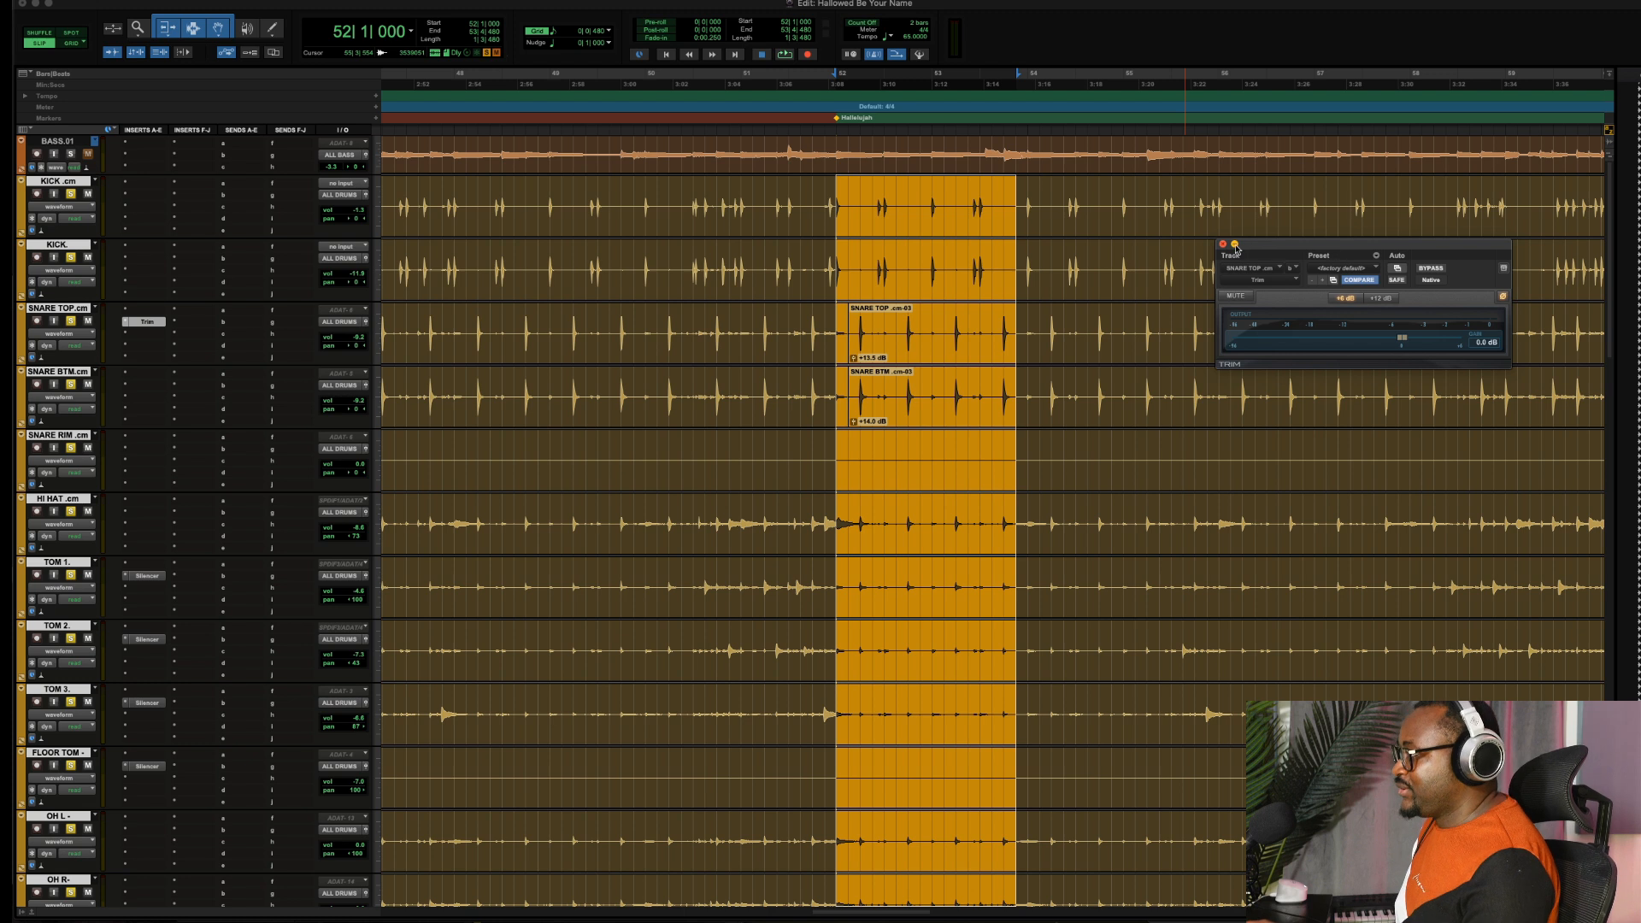
left_click(1223, 245)
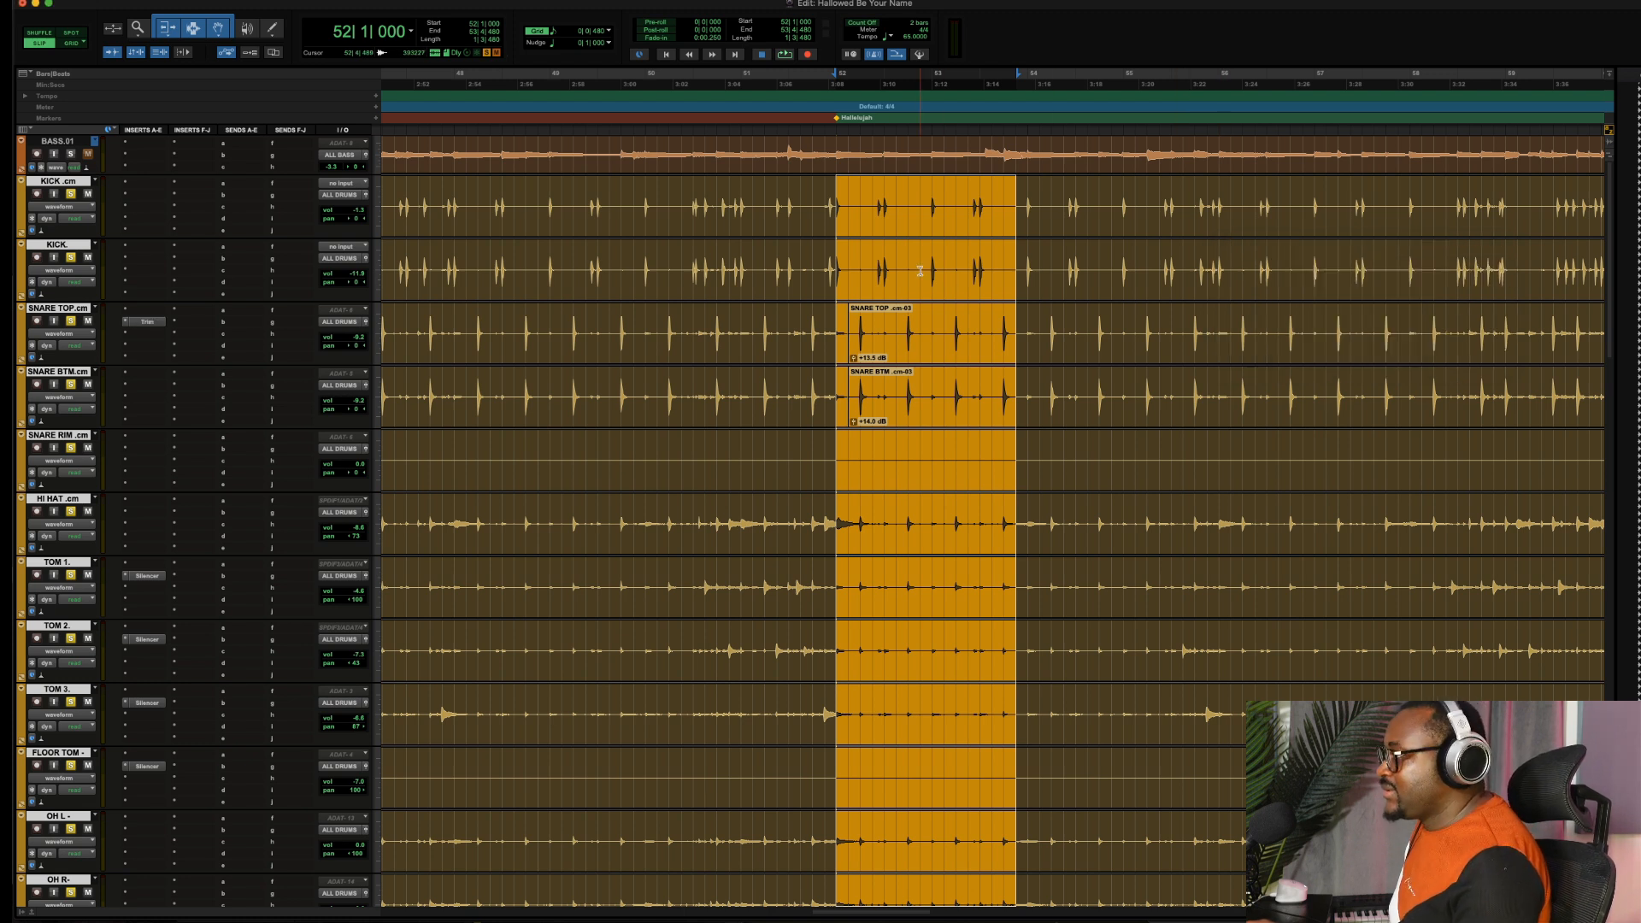
Select a snare hit on SNARE TOP near bar 52 beat 4 and magnify it down to the first waveform cycles
left_click_drag(905, 325, 920, 323)
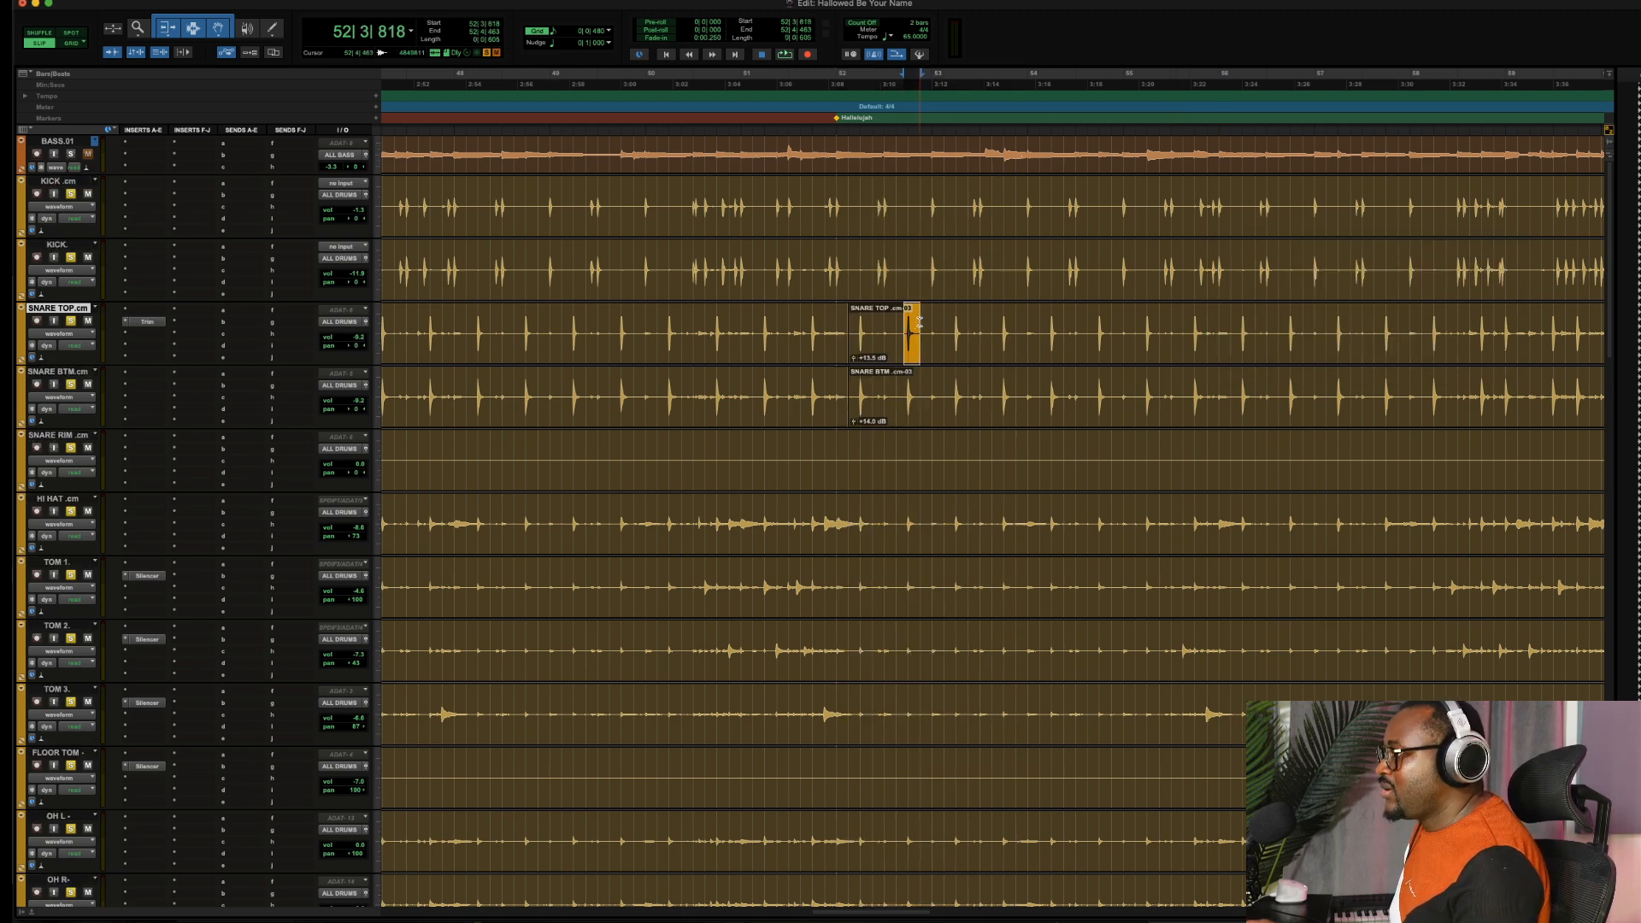
key("t")
key("t")
key("t")
key("t")
key("t")
key("t")
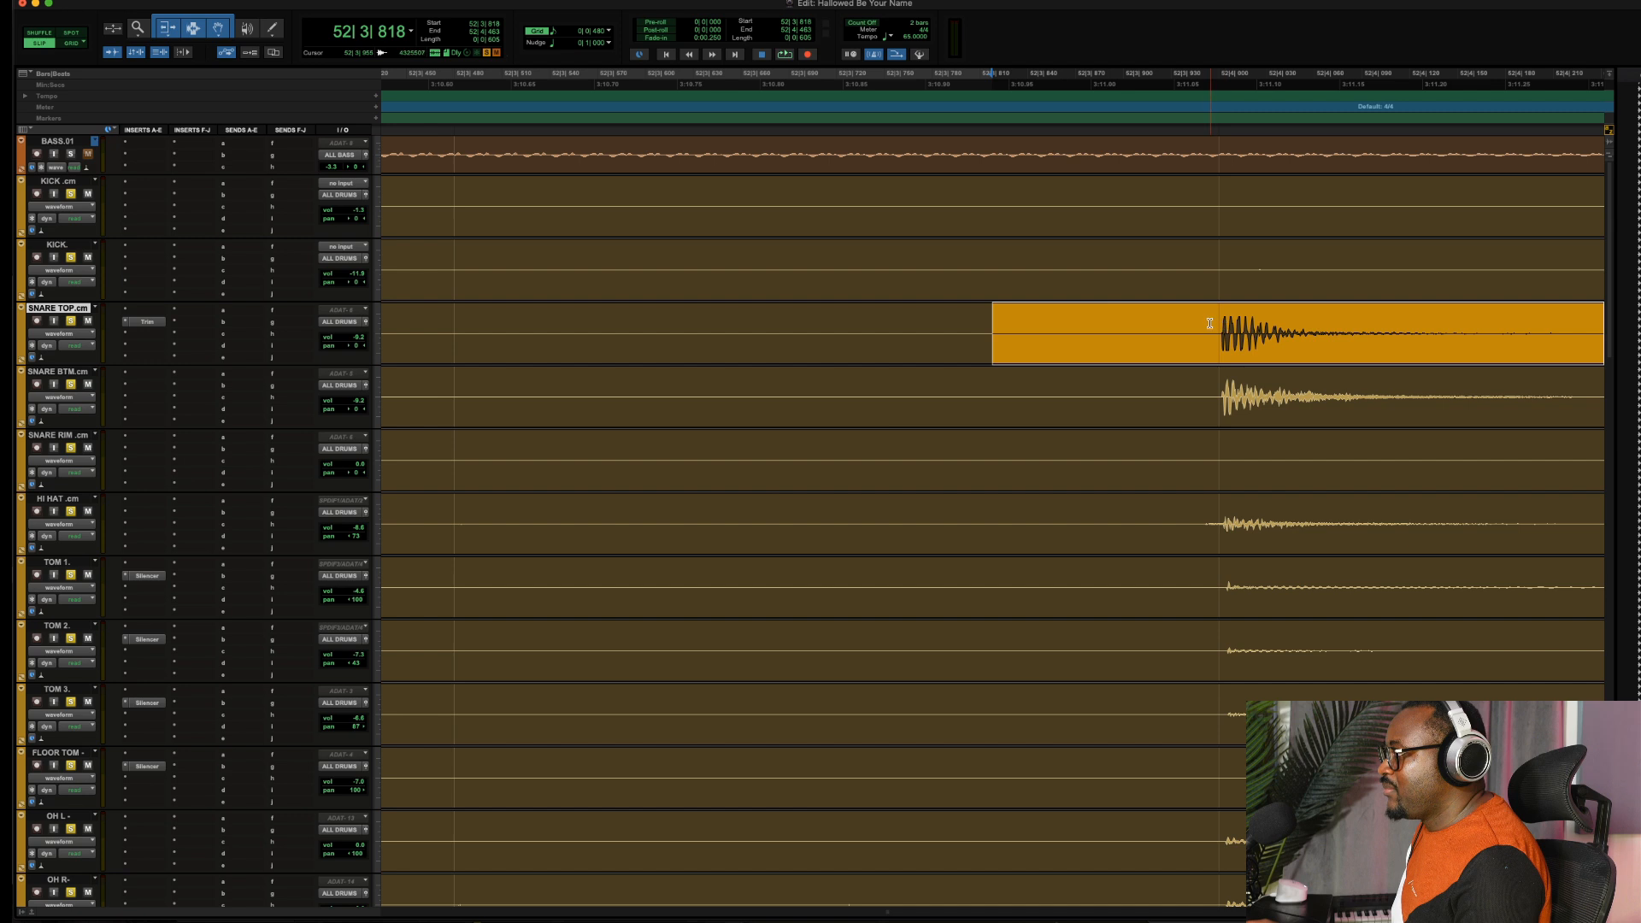
left_click_drag(1210, 323, 1240, 325)
key("t")
key("t")
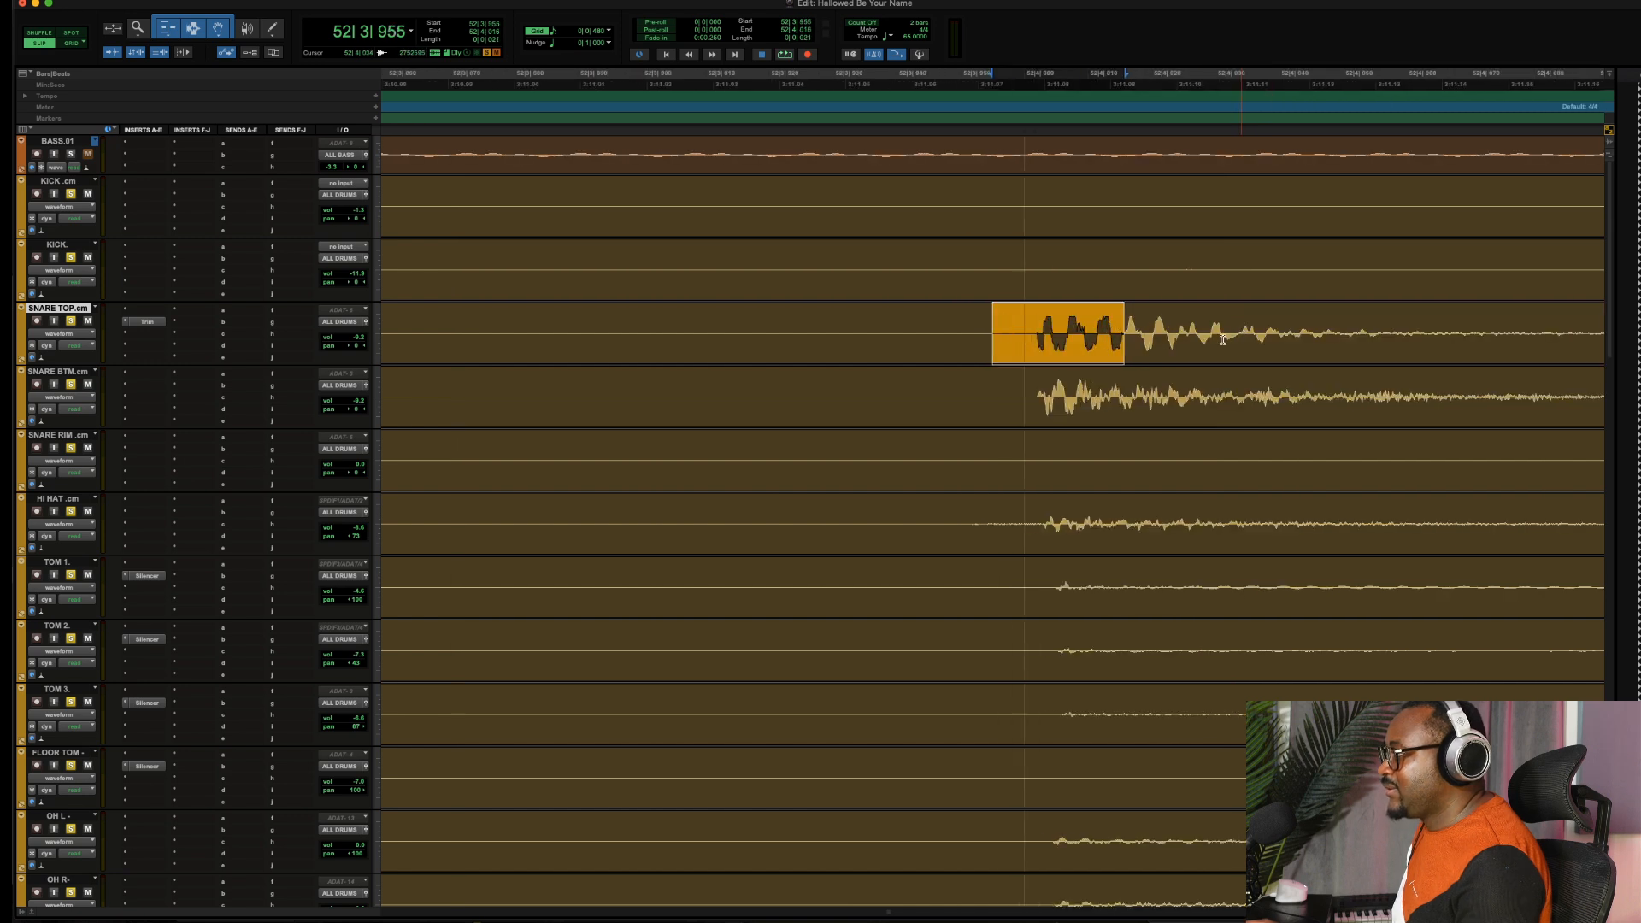
Magnify the same hit's onset on SNARE BTM, and mark the matching half-cycle on both snare tracks to compare their direction
left_click_drag(1040, 389, 1112, 386)
key("t")
key("t")
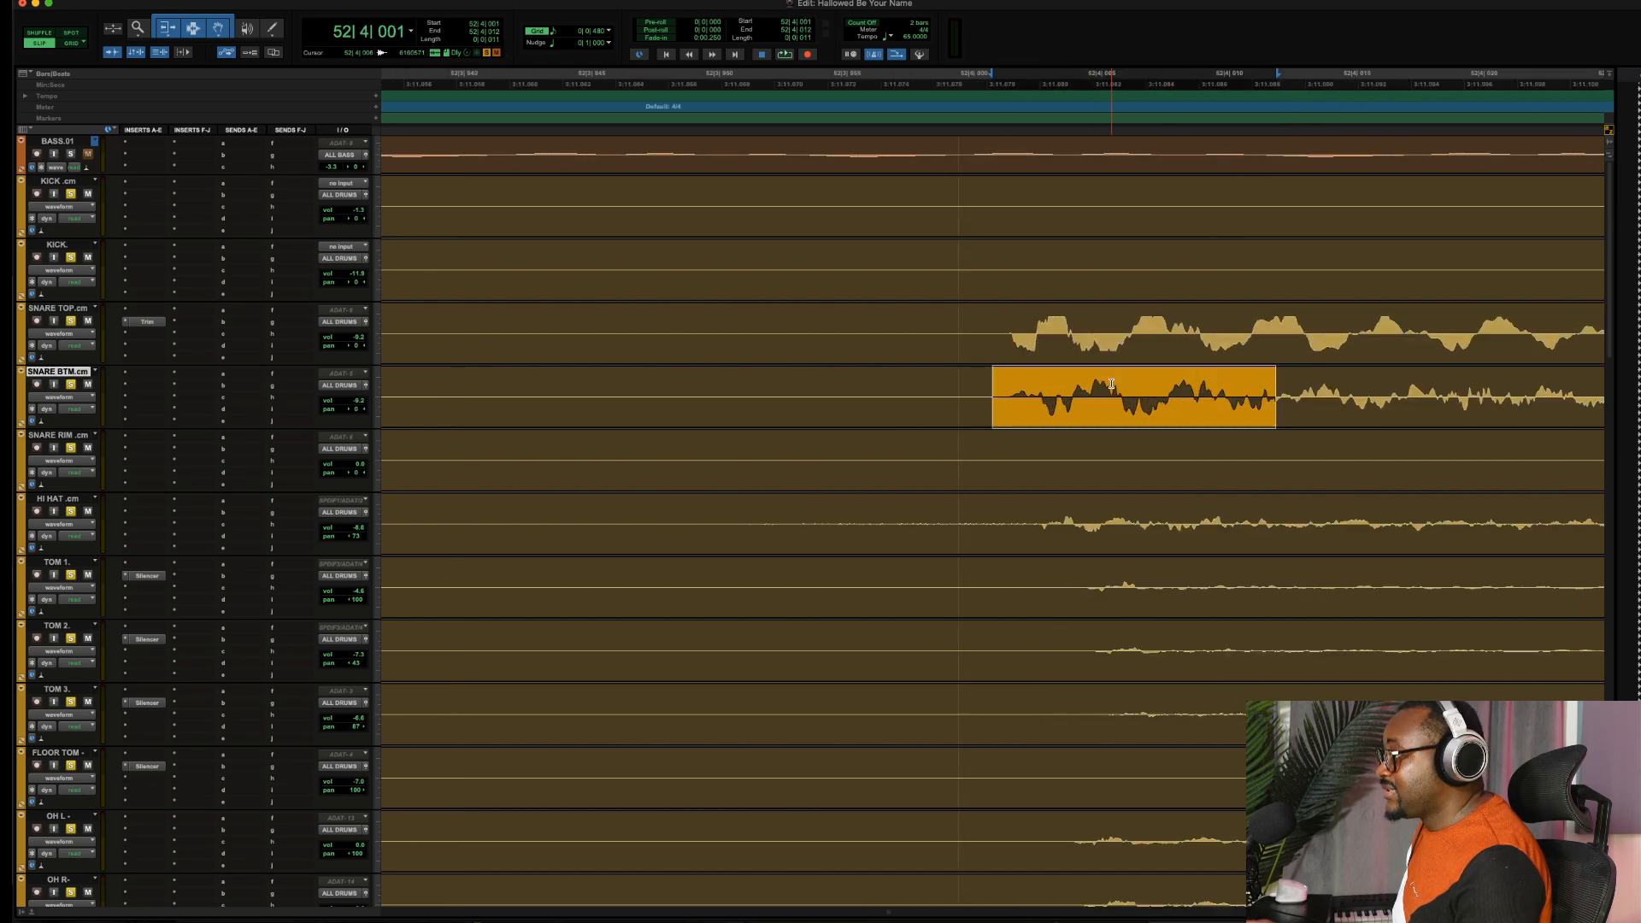
key("t")
key("r")
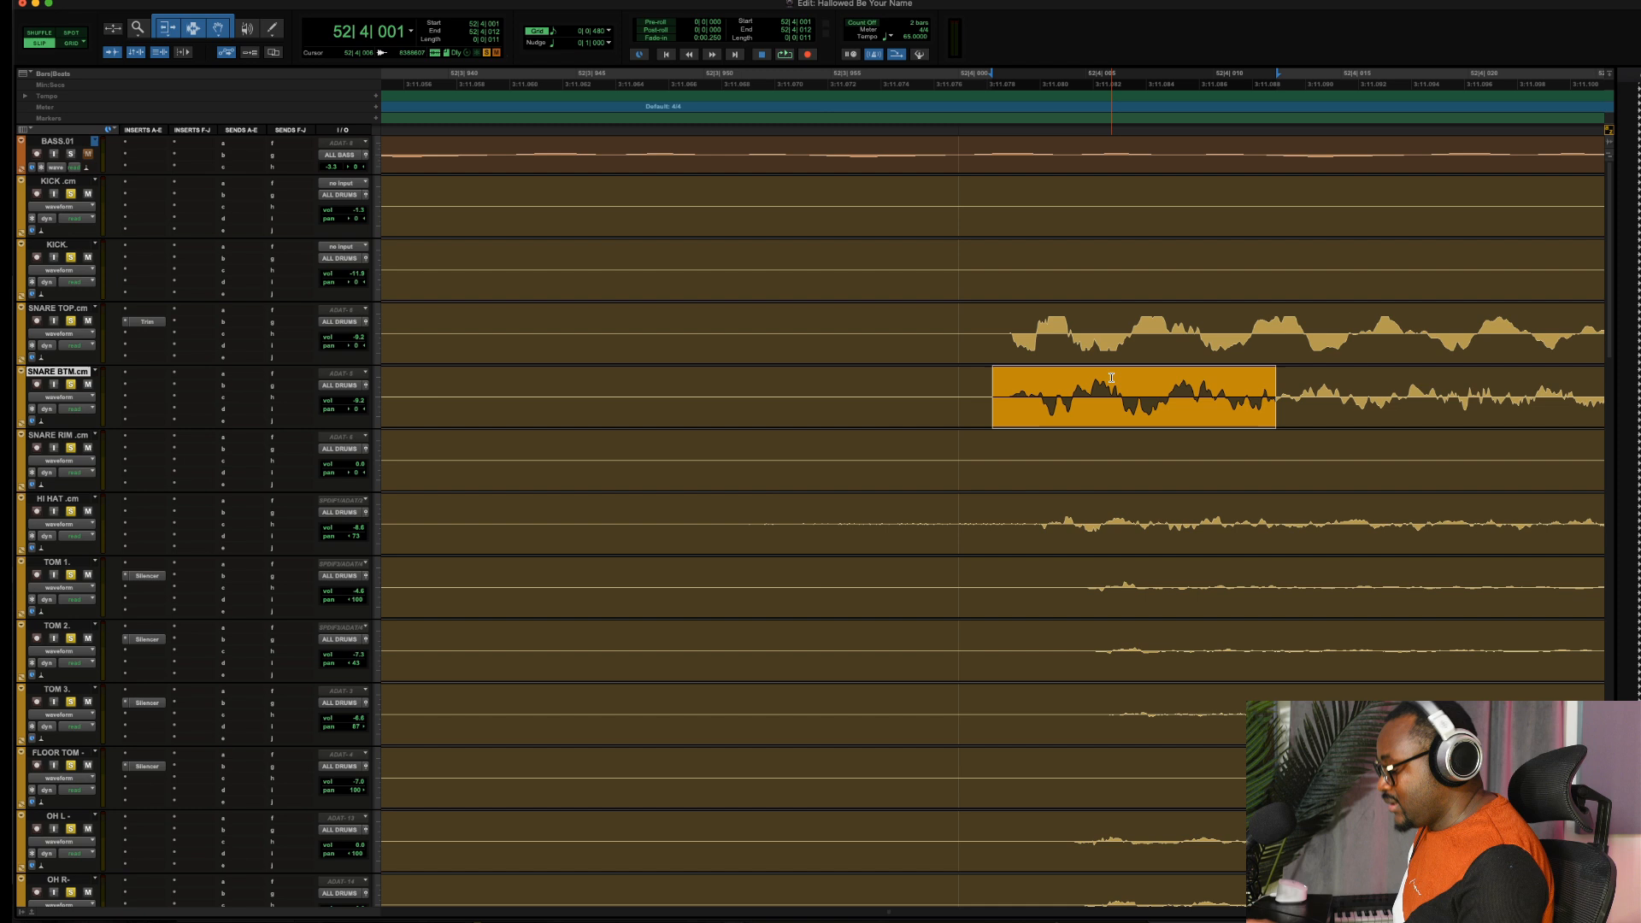
scroll(1112, 378, "right", 2)
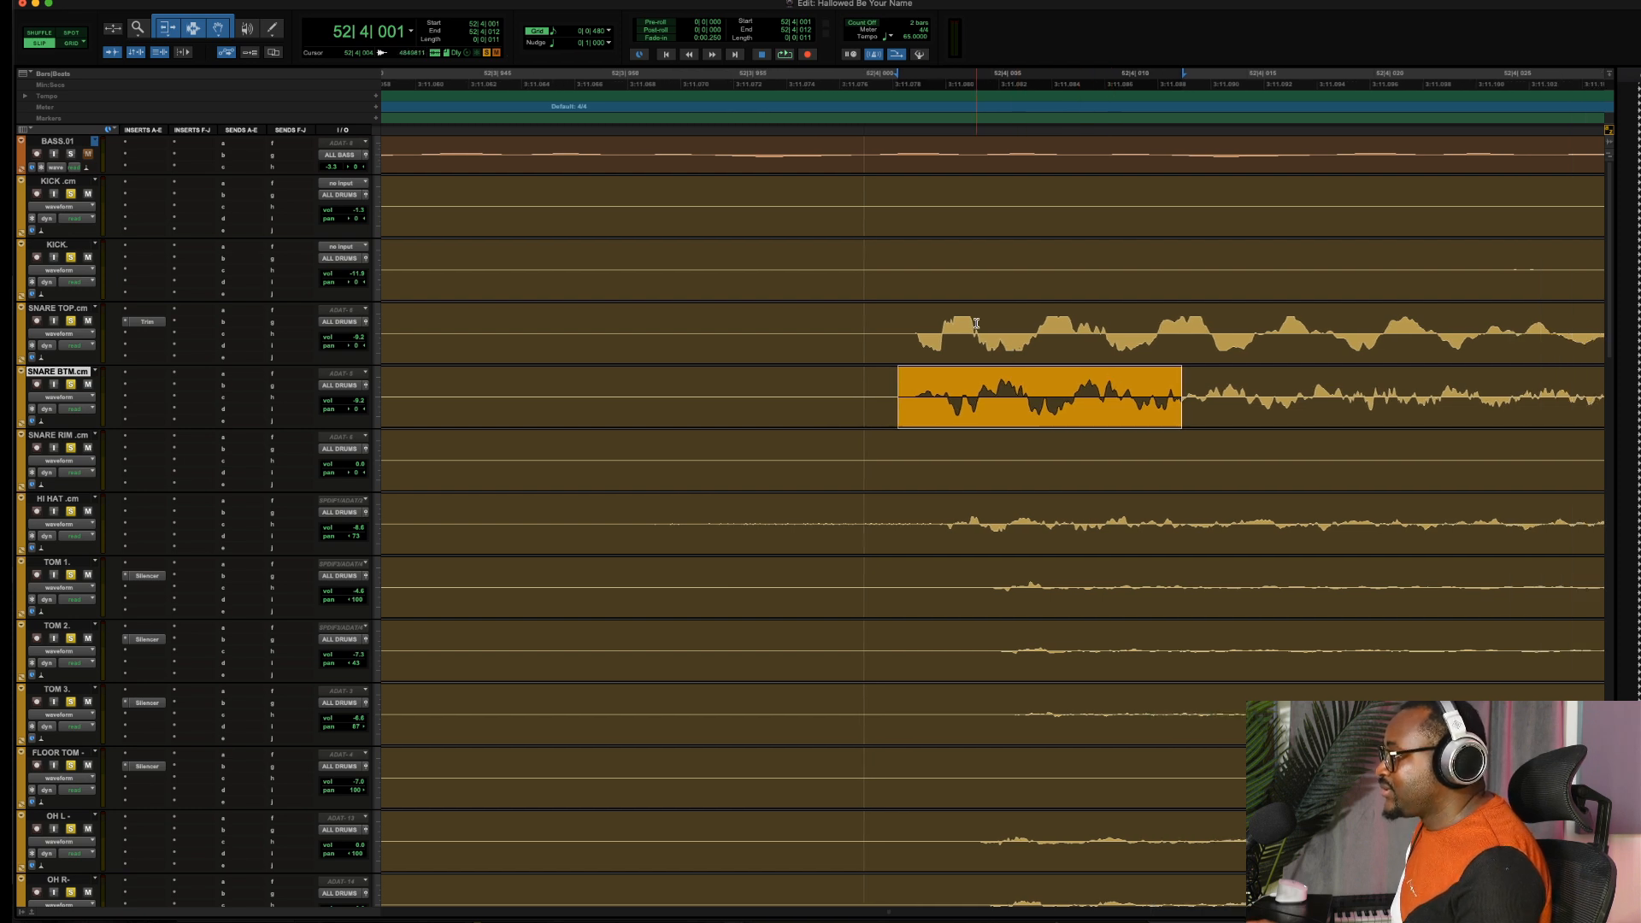
left_click_drag(975, 320, 1019, 329)
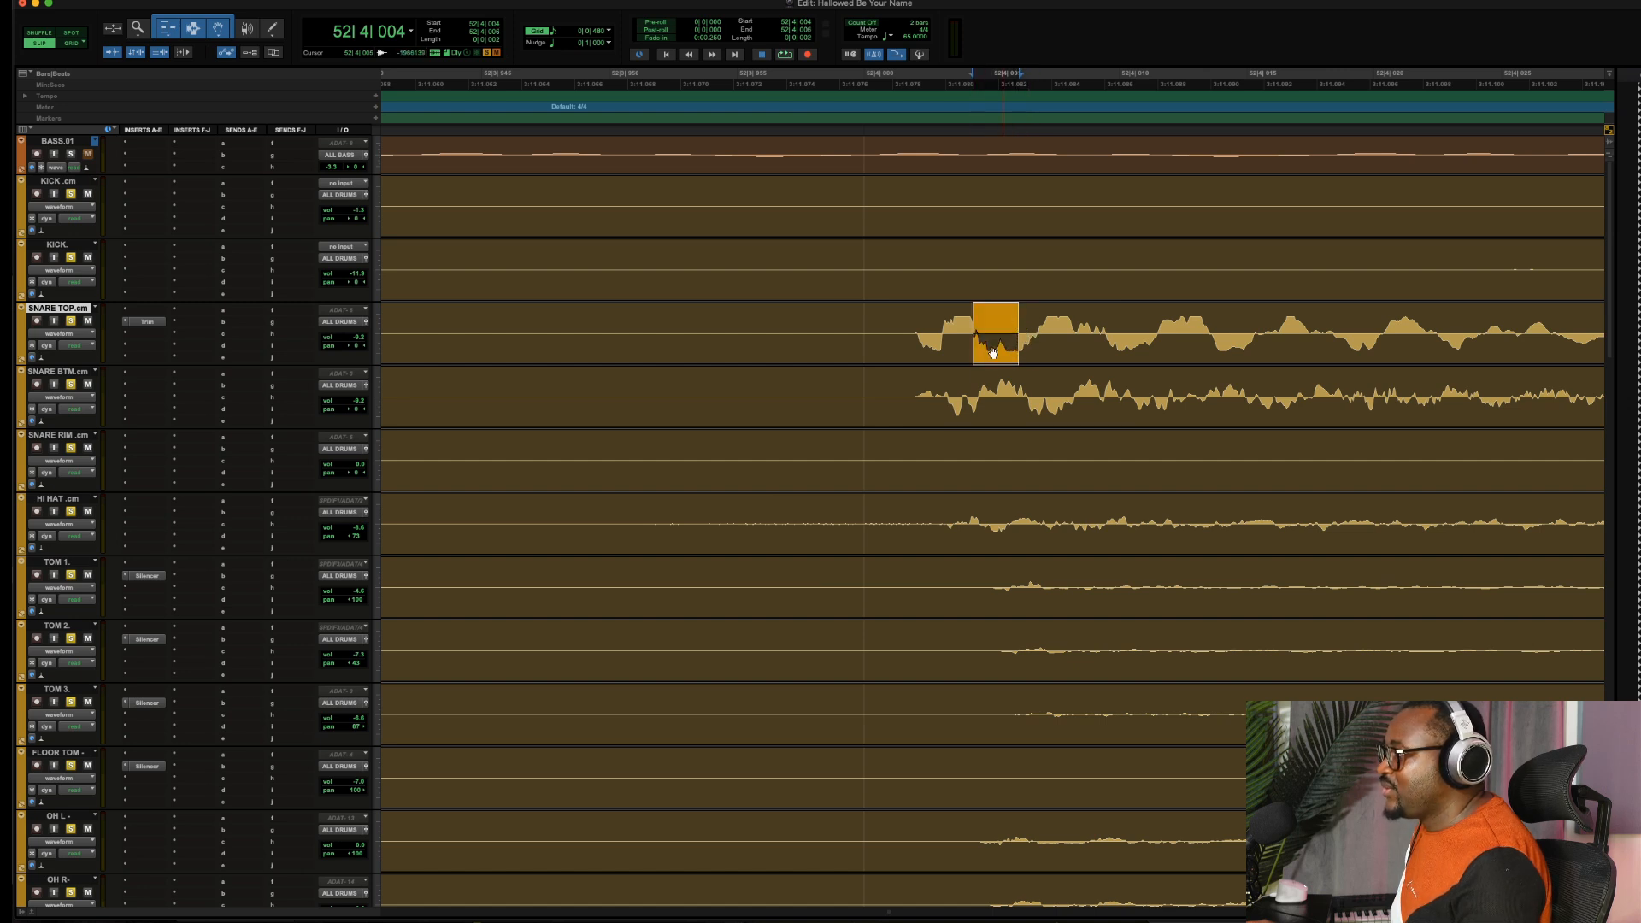
left_click_drag(972, 392, 1028, 387)
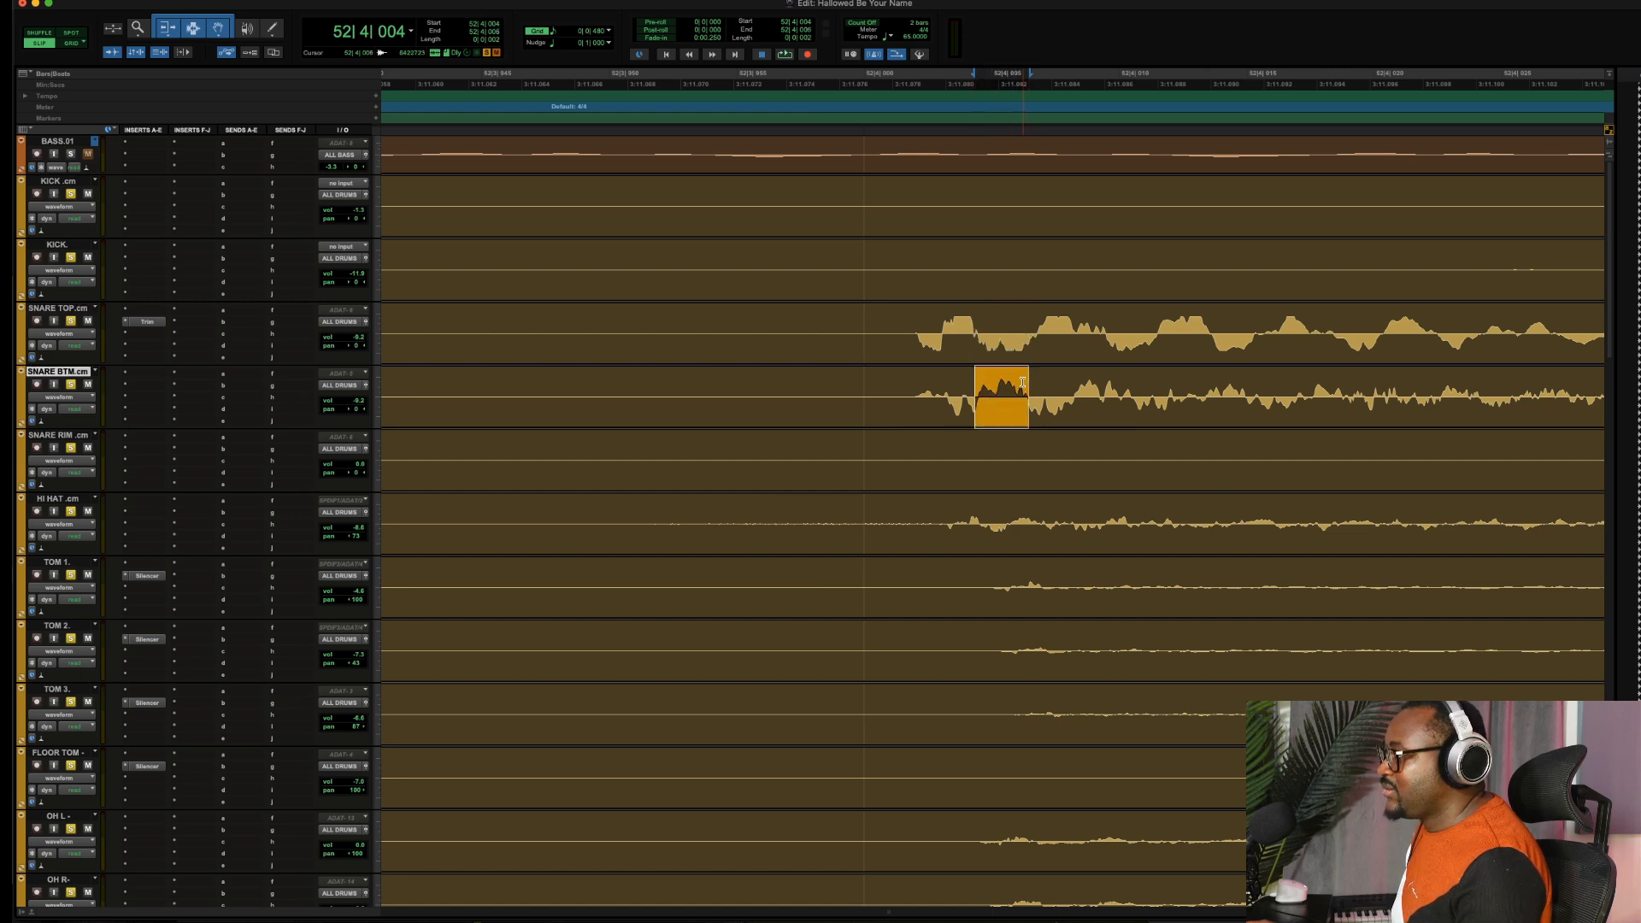
Compare the hit's first downward swing on SNARE BTM with the matching upward swing on SNARE TOP
left_click_drag(981, 325, 976, 390)
key("r")
key("r")
key("r")
key("r")
key("r")
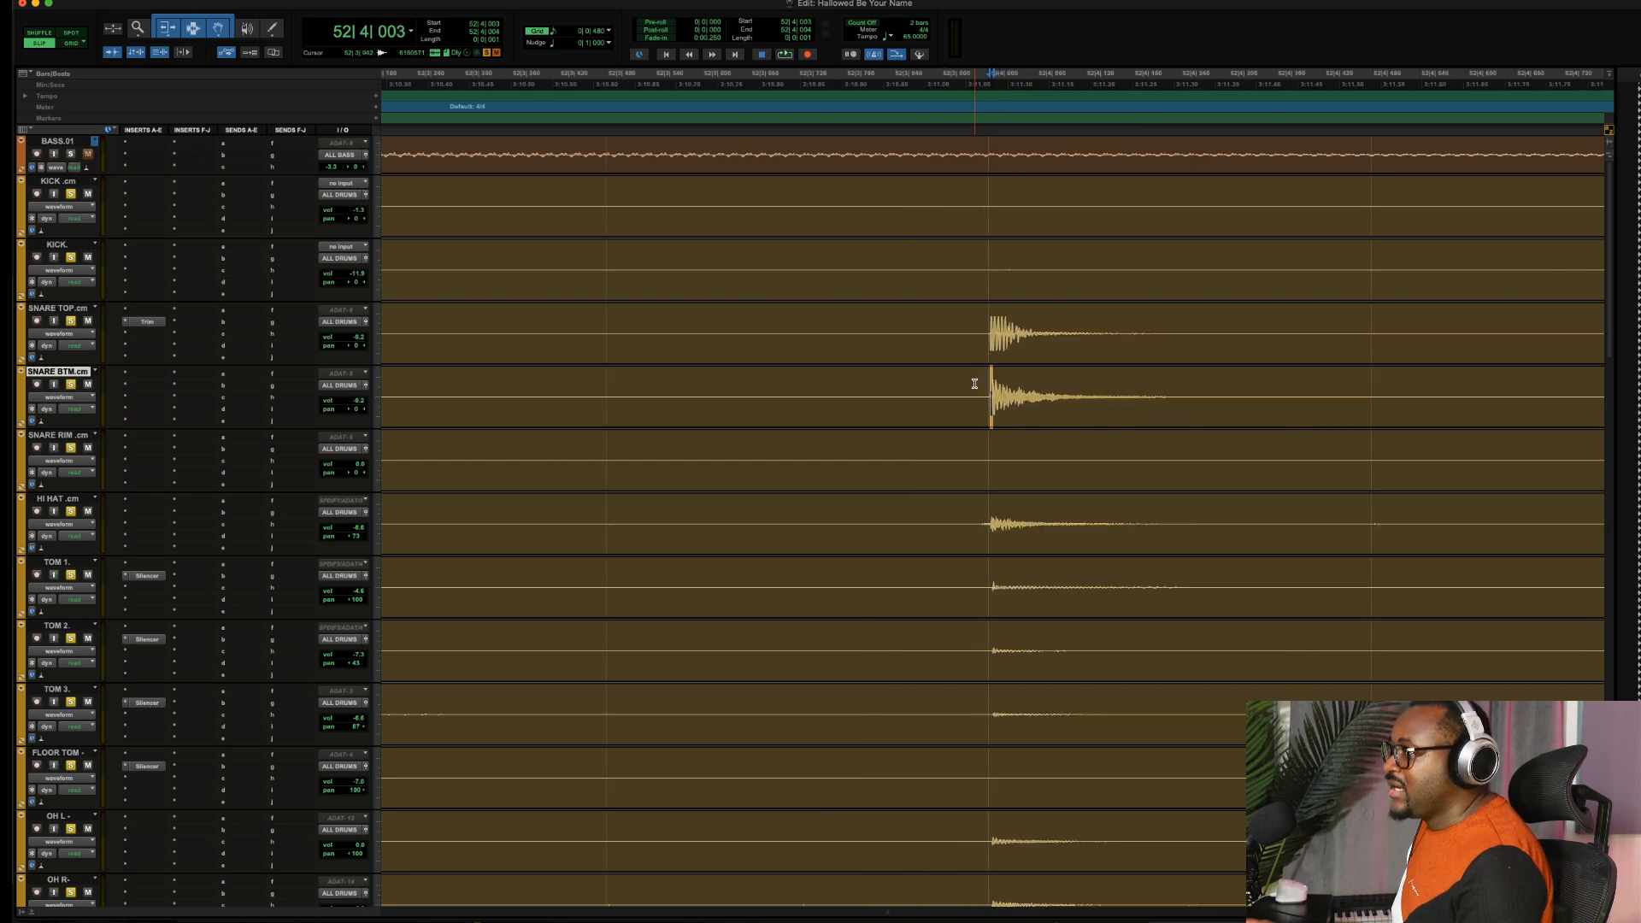
key("t")
key("t")
key("t")
key("t")
key("t")
key("t")
key("r")
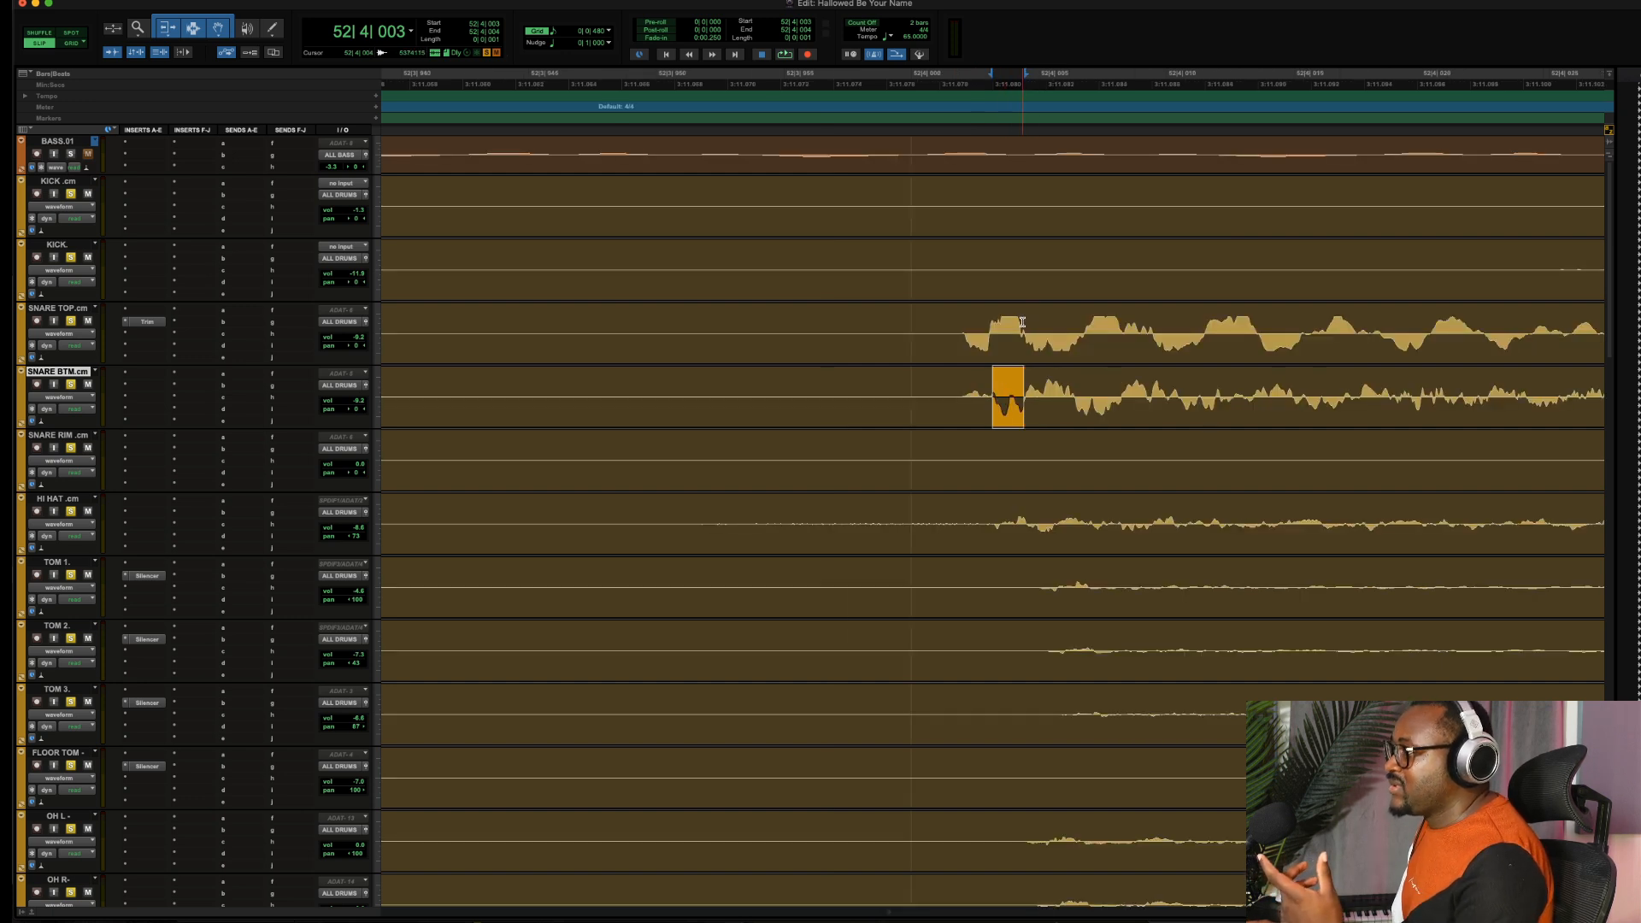
left_click_drag(1024, 324, 991, 322)
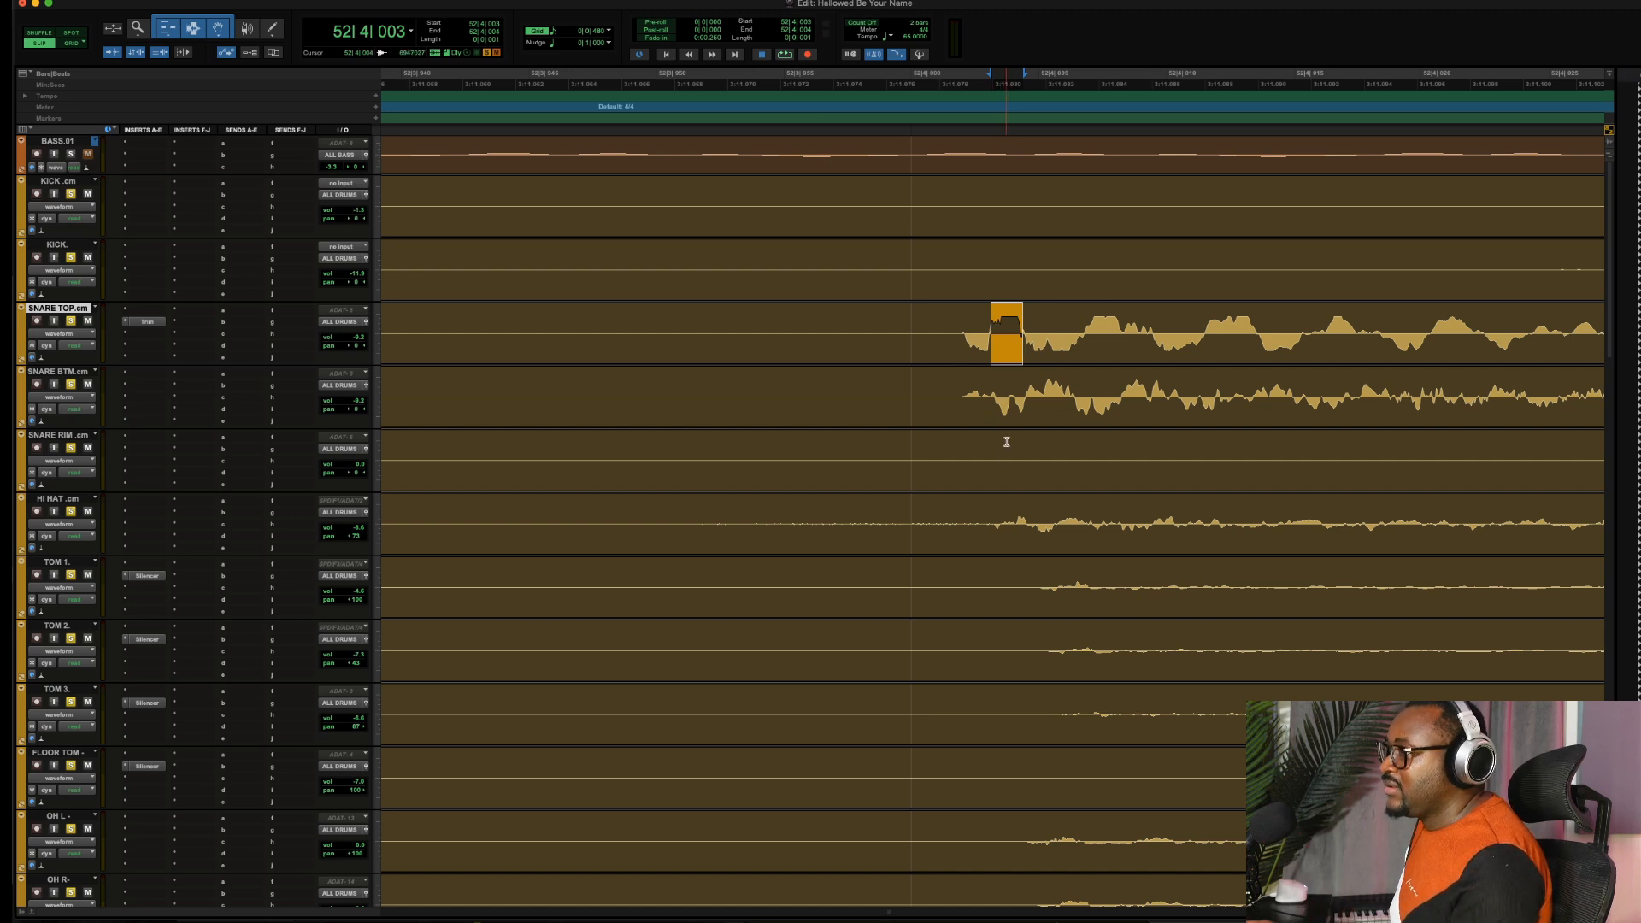
Select the snare onset on the OH L track and enlarge the audio waveform height by three increments
scroll(1005, 438, "down", 5)
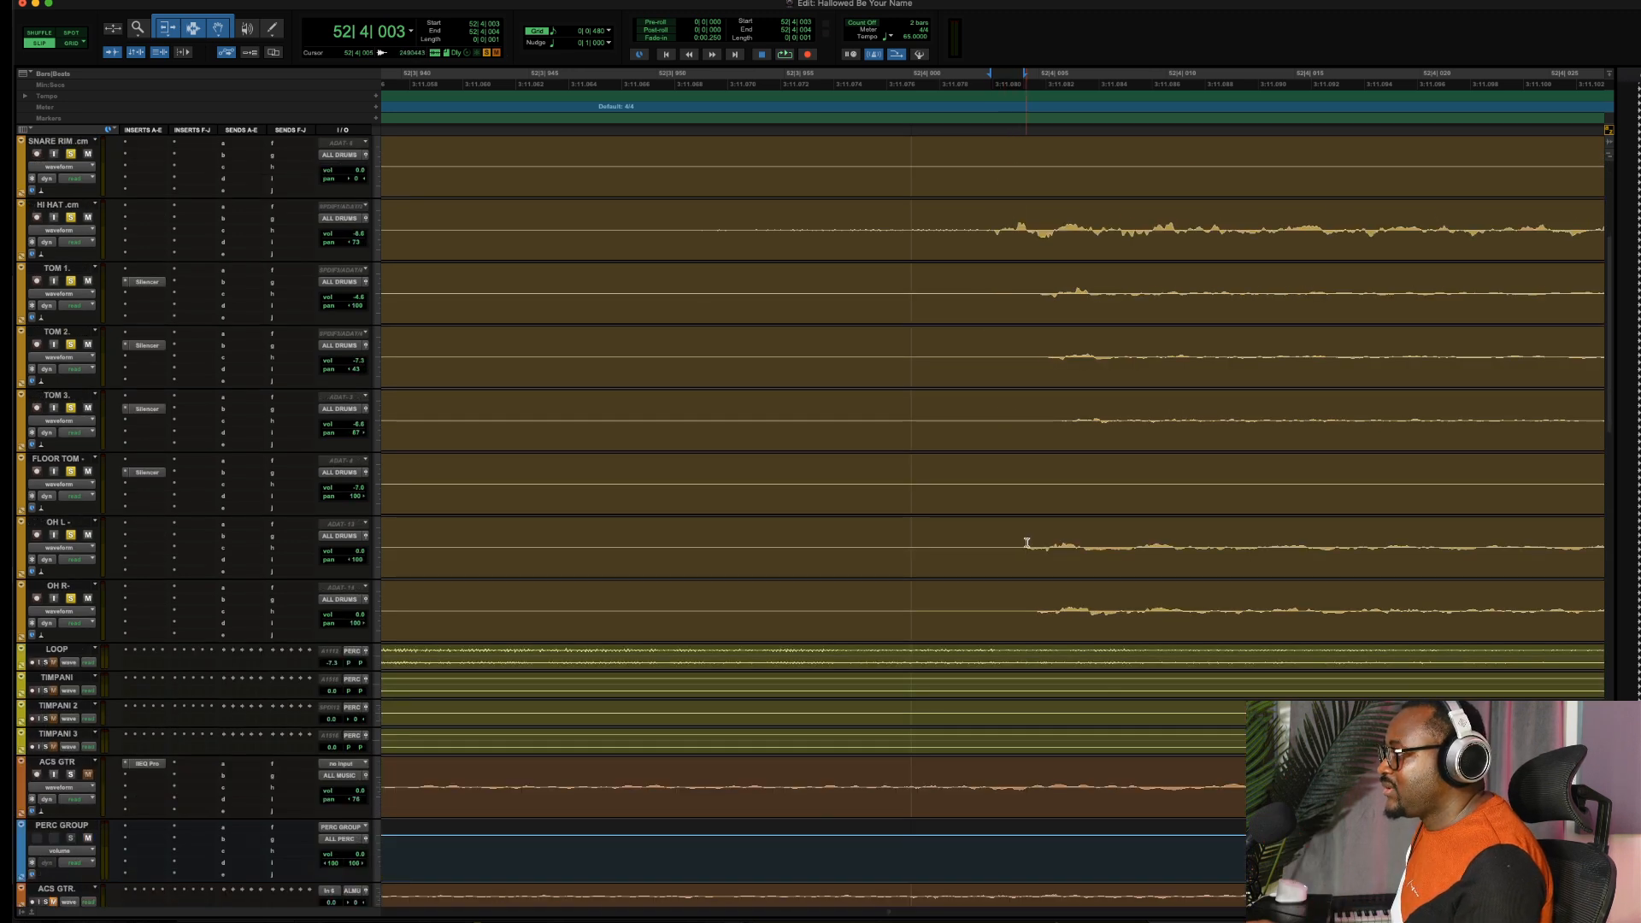
left_click_drag(1027, 543, 1100, 541)
key("super+alt+bracketright")
key("super+alt+bracketright")
key("super+alt+bracketright")
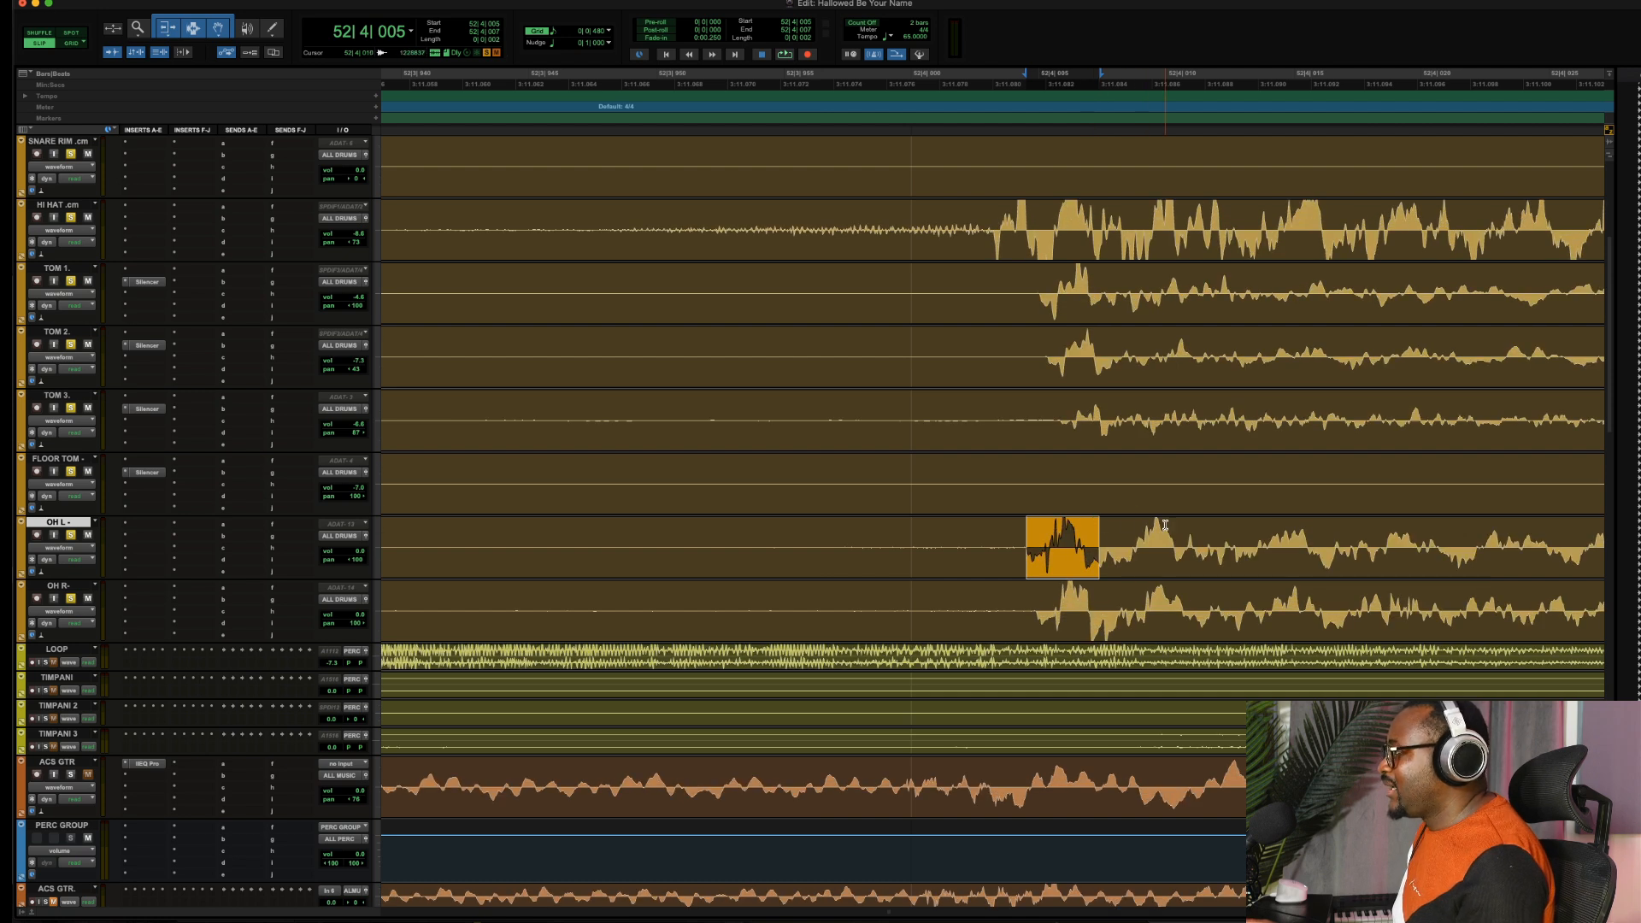
Compare the snare arrival and peaks on OH L with the waveforms of the SNARE TOP and SNARE BTM tracks
left_click_drag(1169, 535, 1132, 534)
scroll(1136, 526, "up", 5)
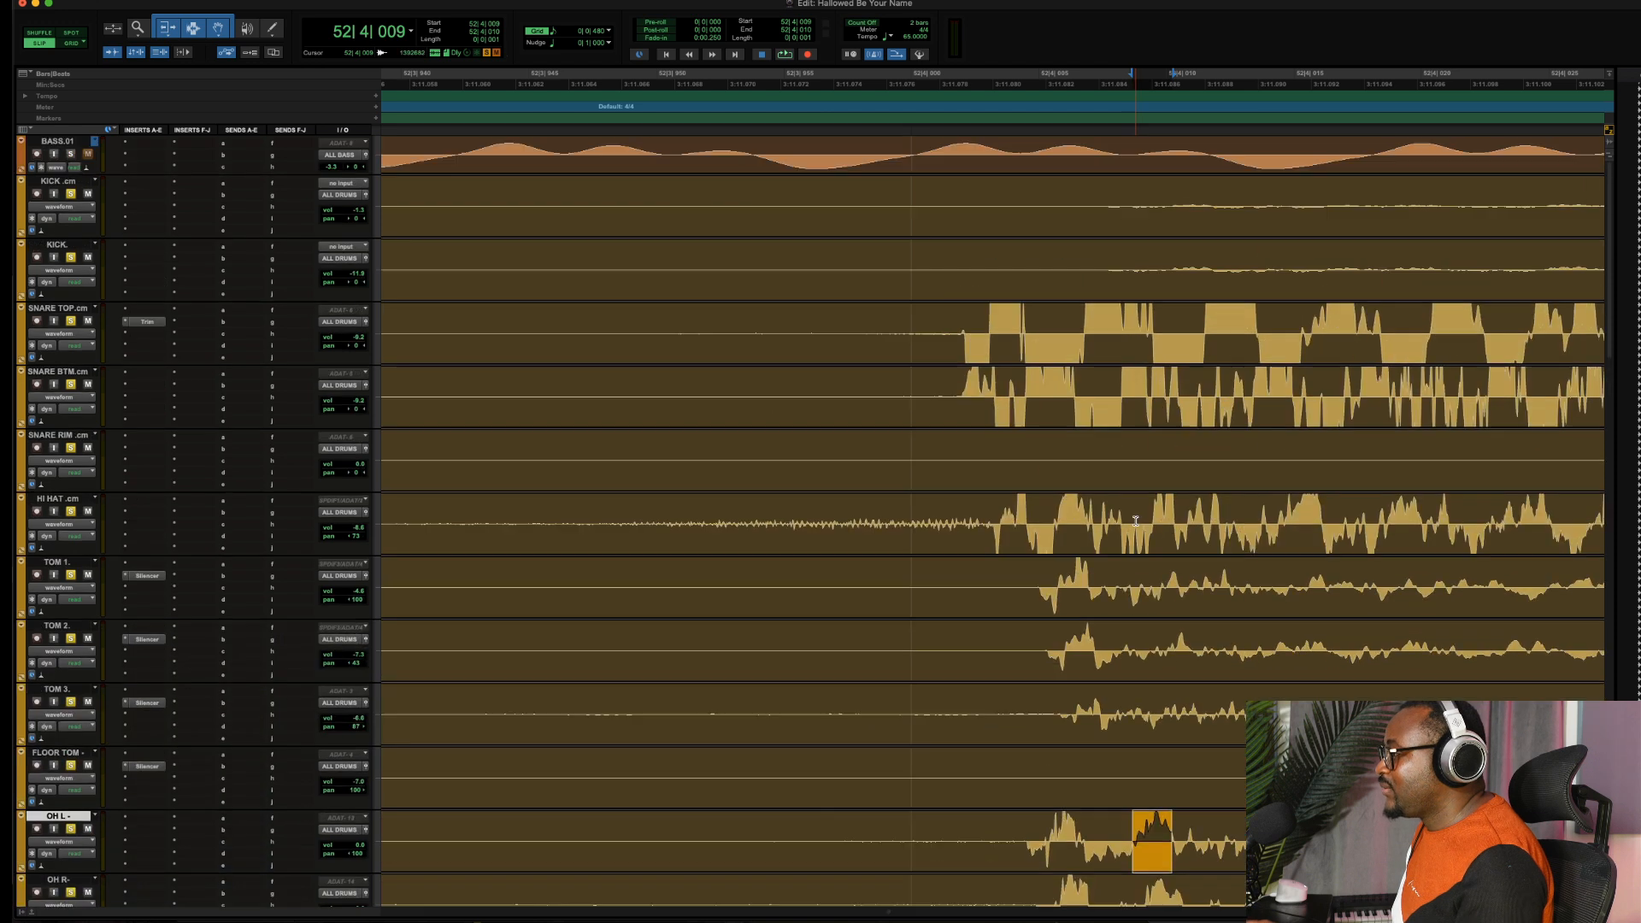
scroll(1135, 520, "down", 3)
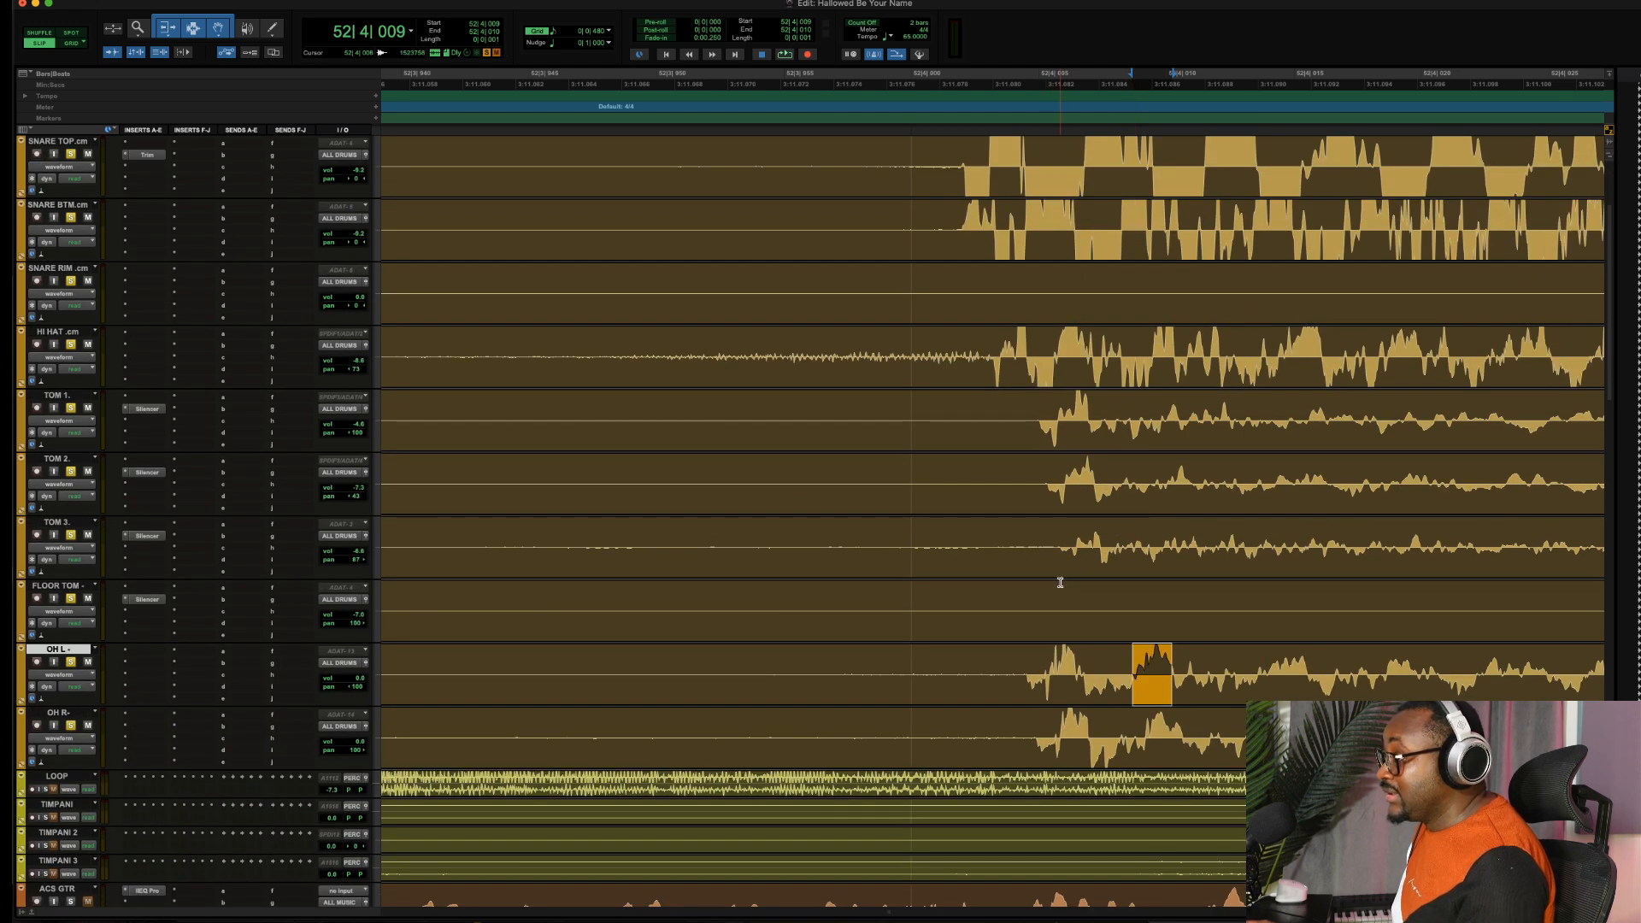
left_click_drag(1019, 675, 948, 674)
scroll(1134, 532, "up", 3)
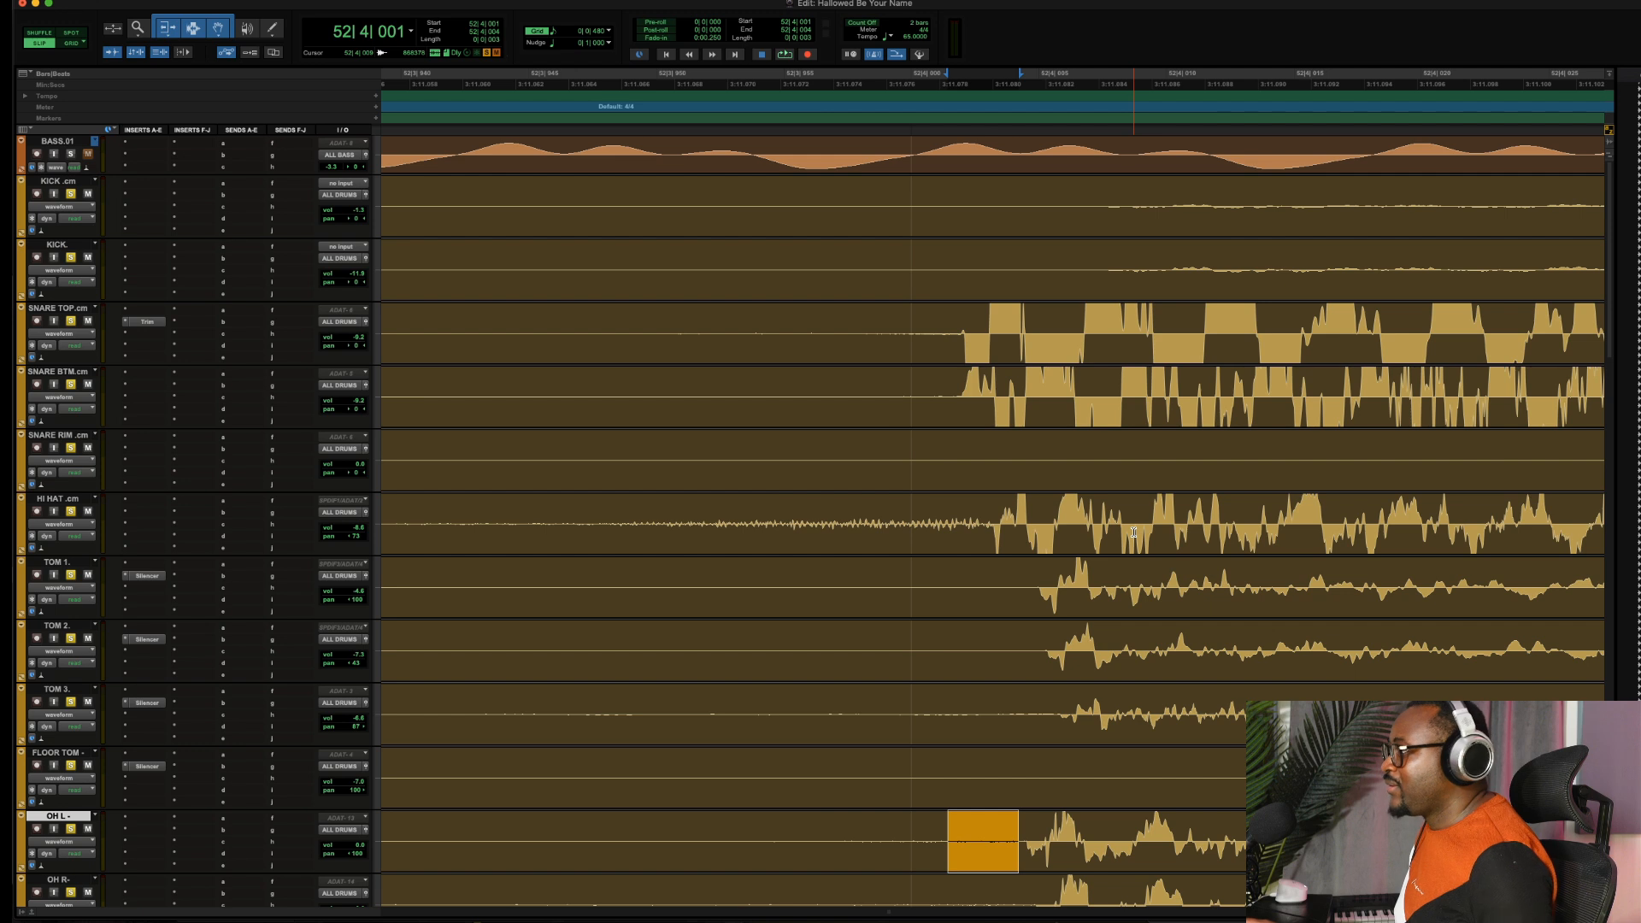
scroll(1176, 411, "down", 5)
scroll(1176, 411, "up", 3)
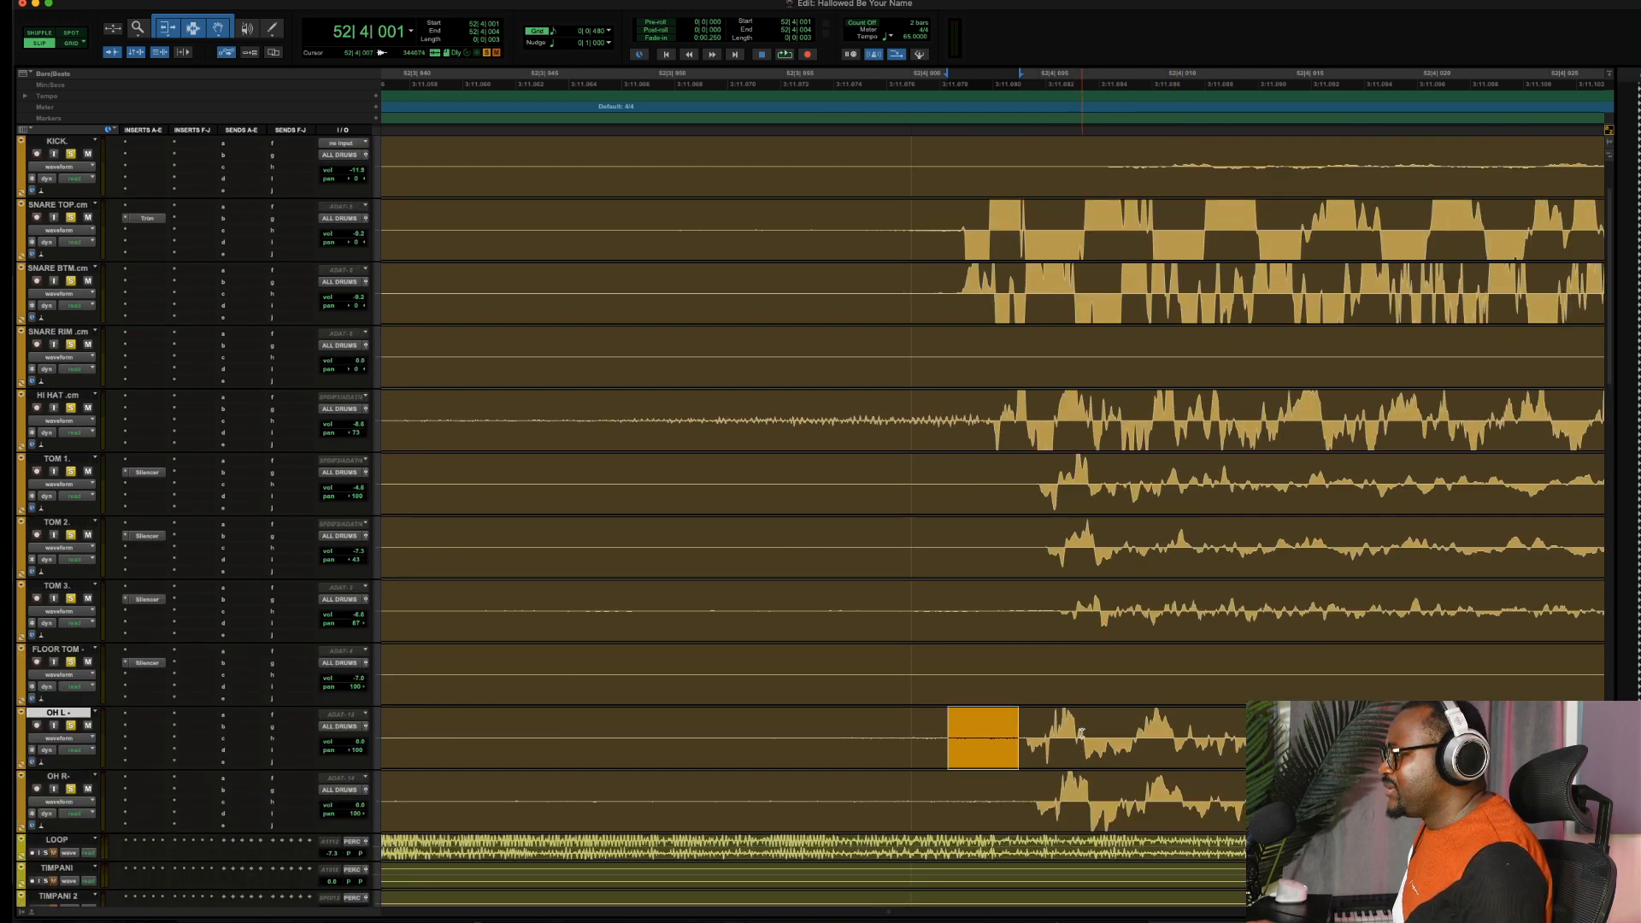
Reduce the waveform height one increment, and compare the overheads' first trough with the matching sections of SNARE BTM and SNARE TOP
left_click_drag(1081, 733, 1136, 729)
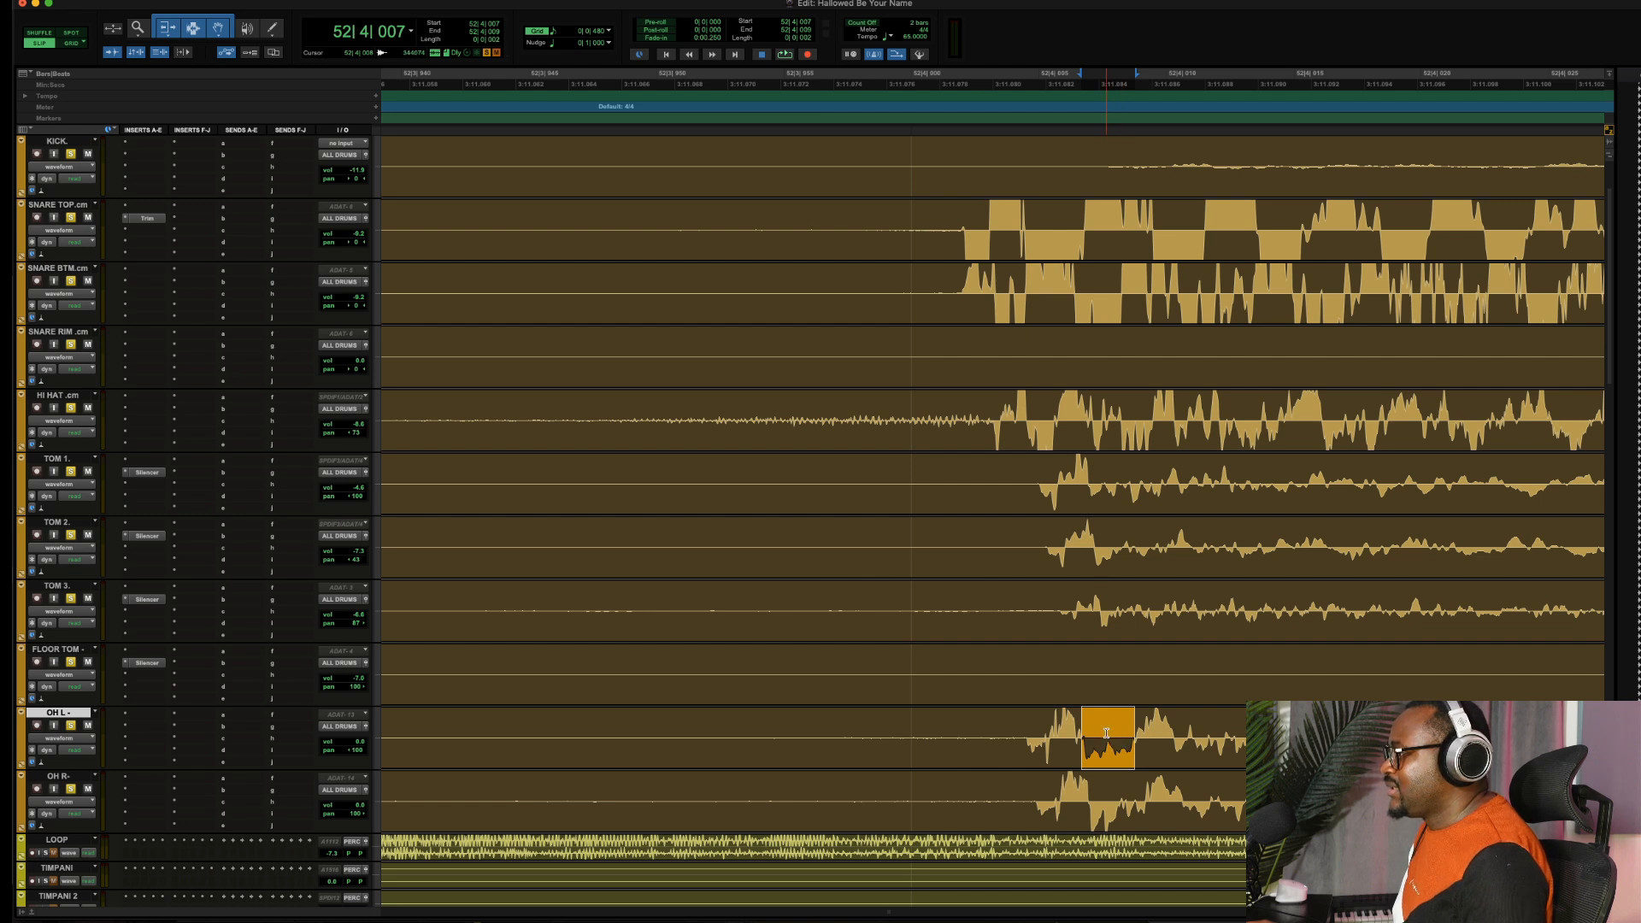
key("super+alt+bracketleft")
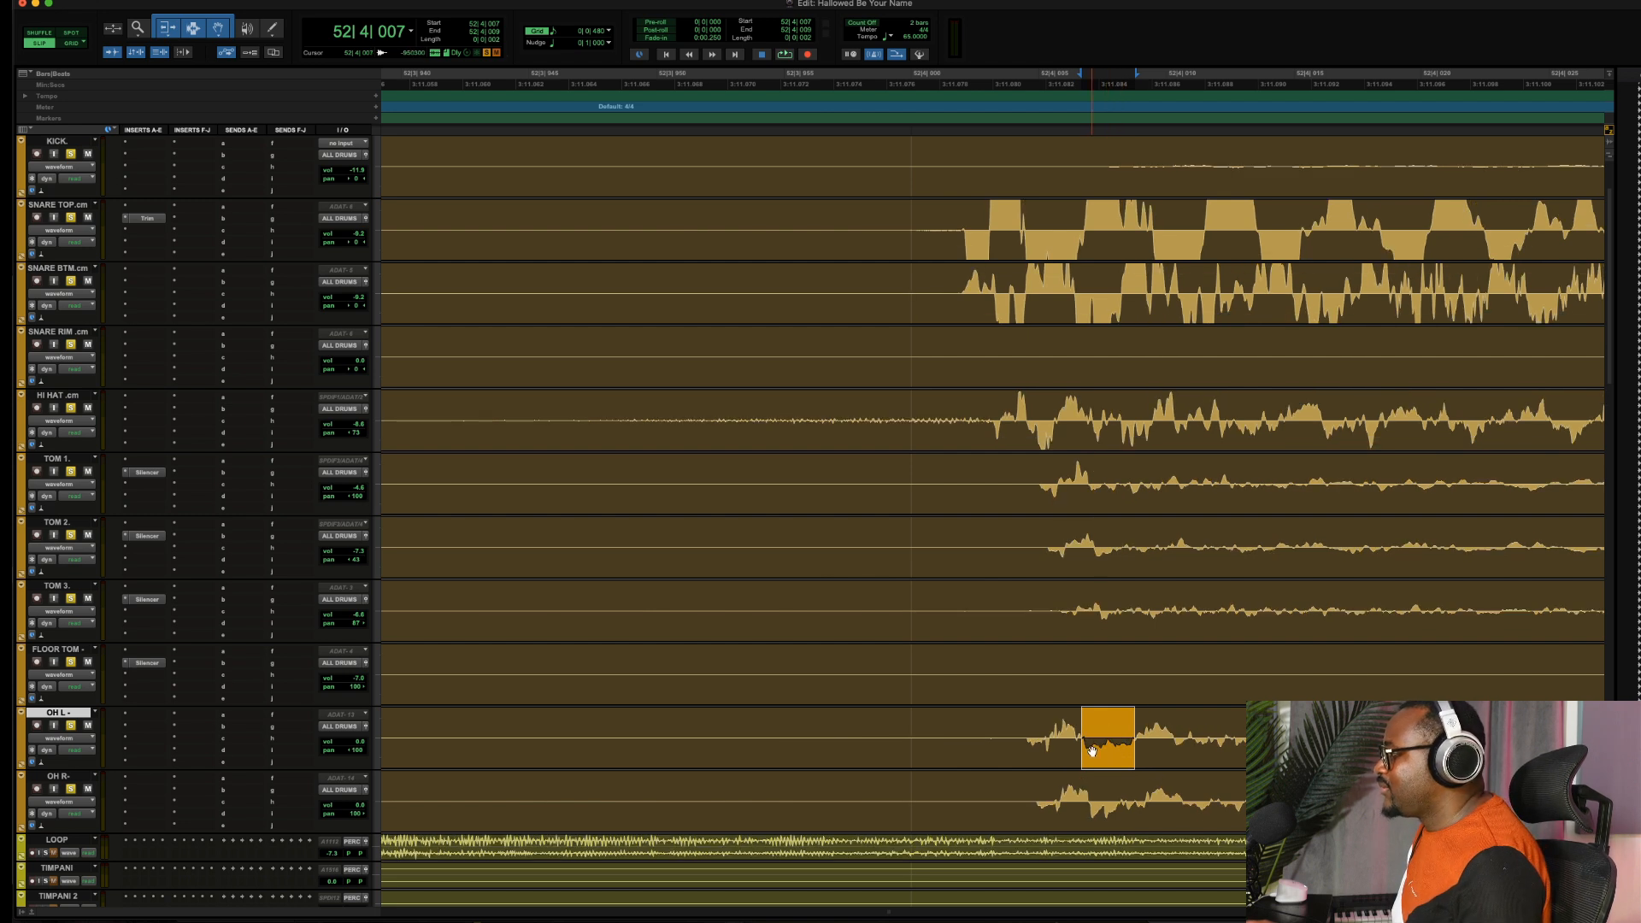
left_click_drag(1084, 734, 1115, 787)
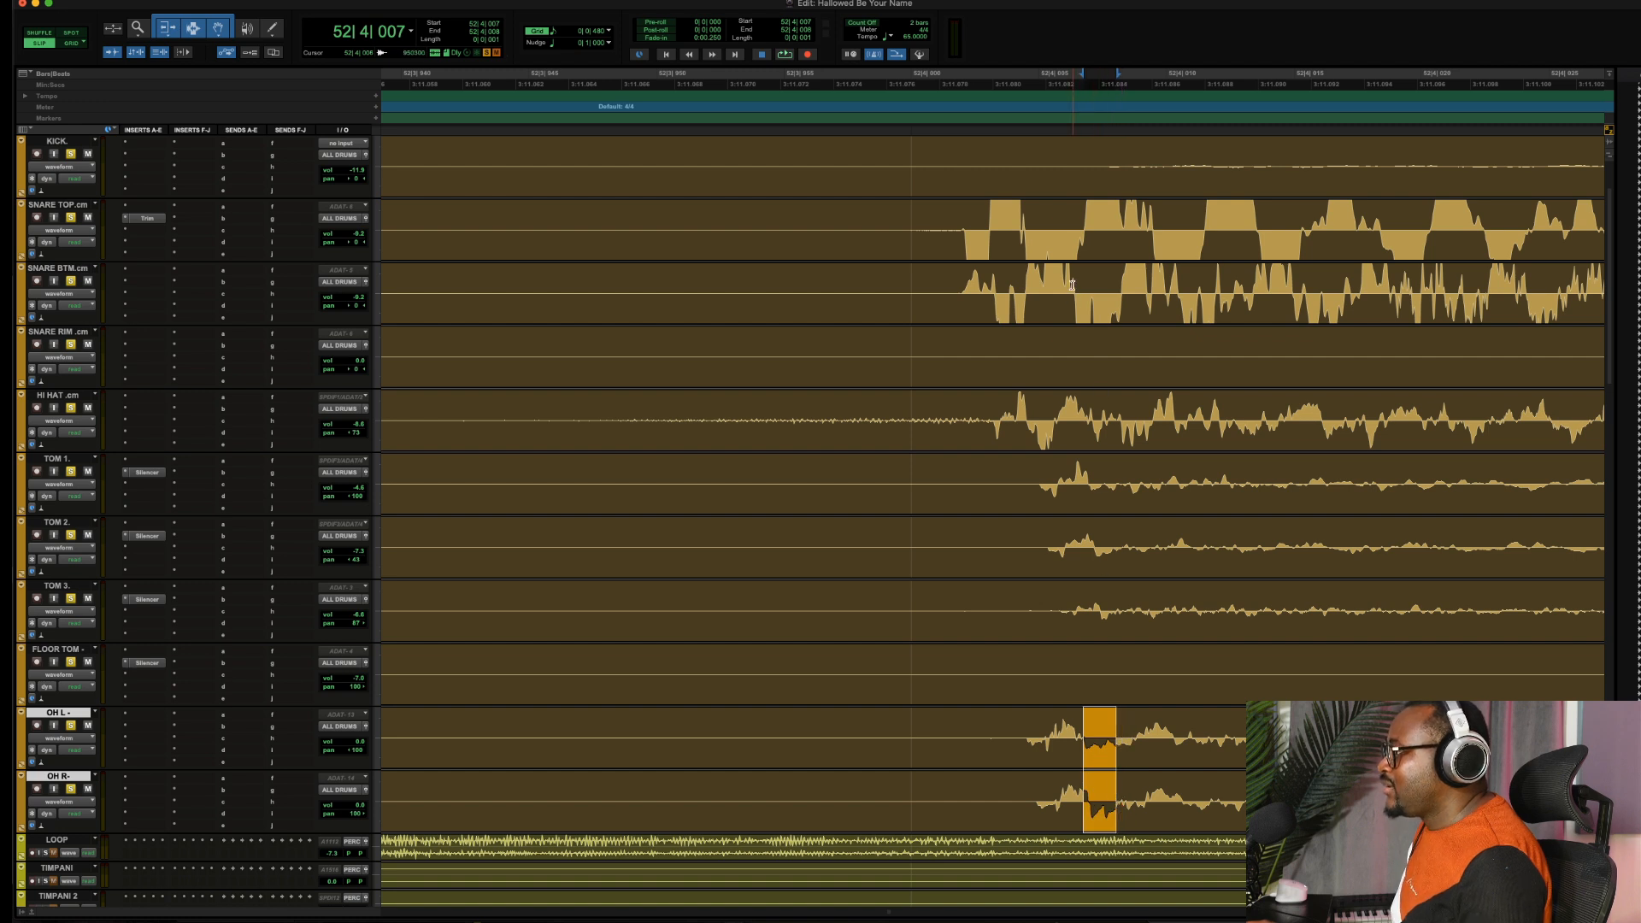
left_click_drag(1074, 289, 1125, 289)
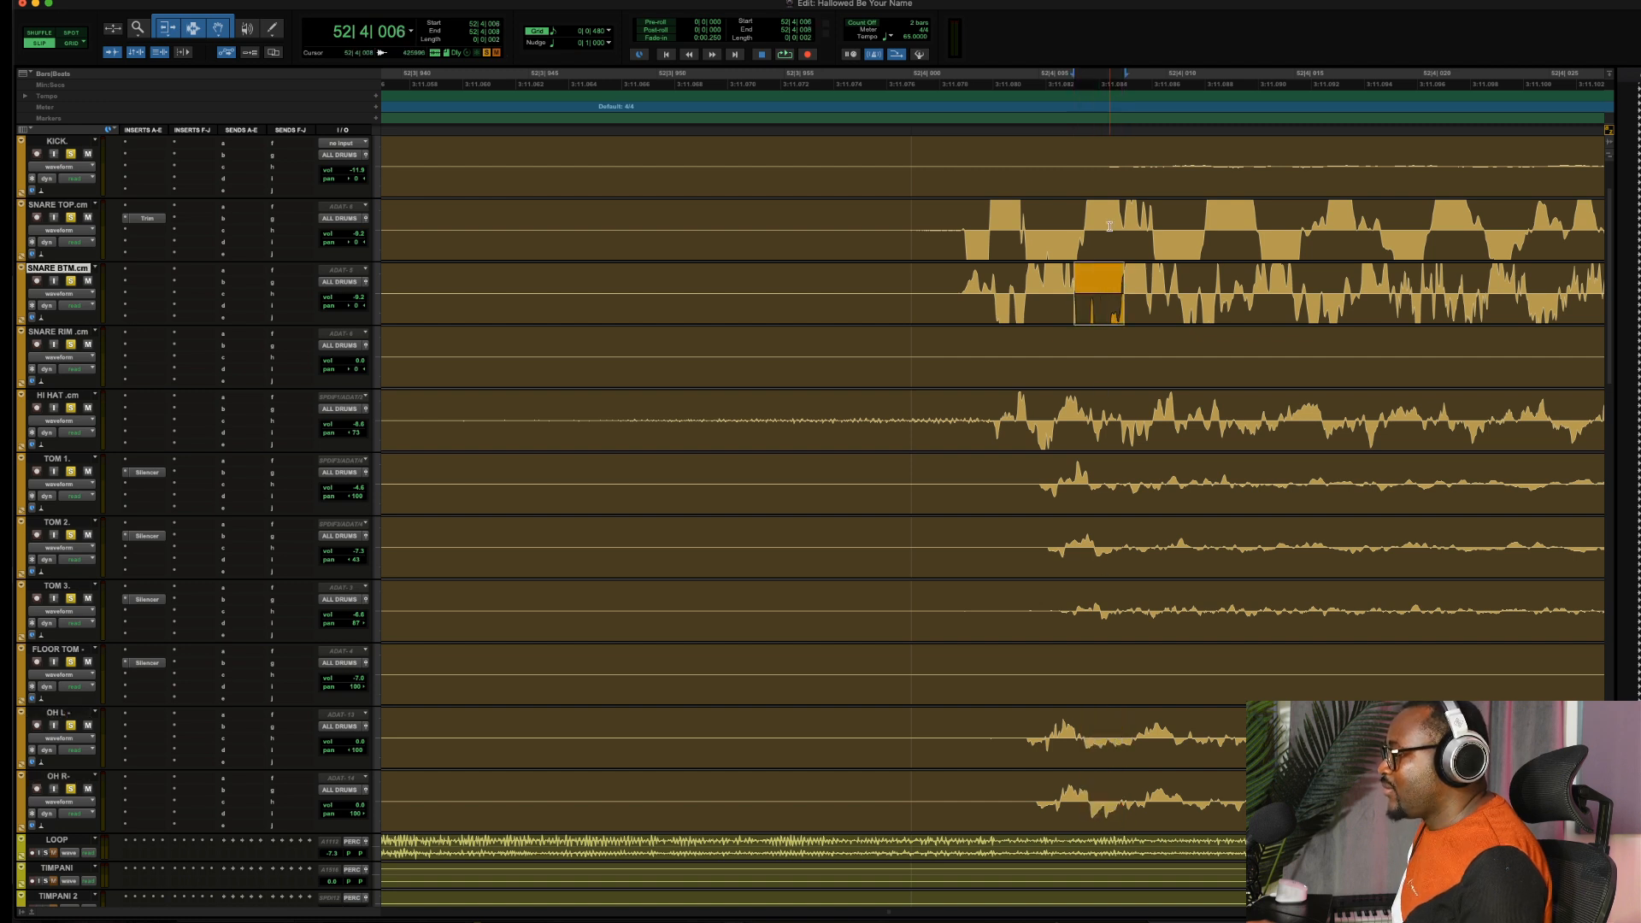
left_click_drag(1085, 219, 1129, 221)
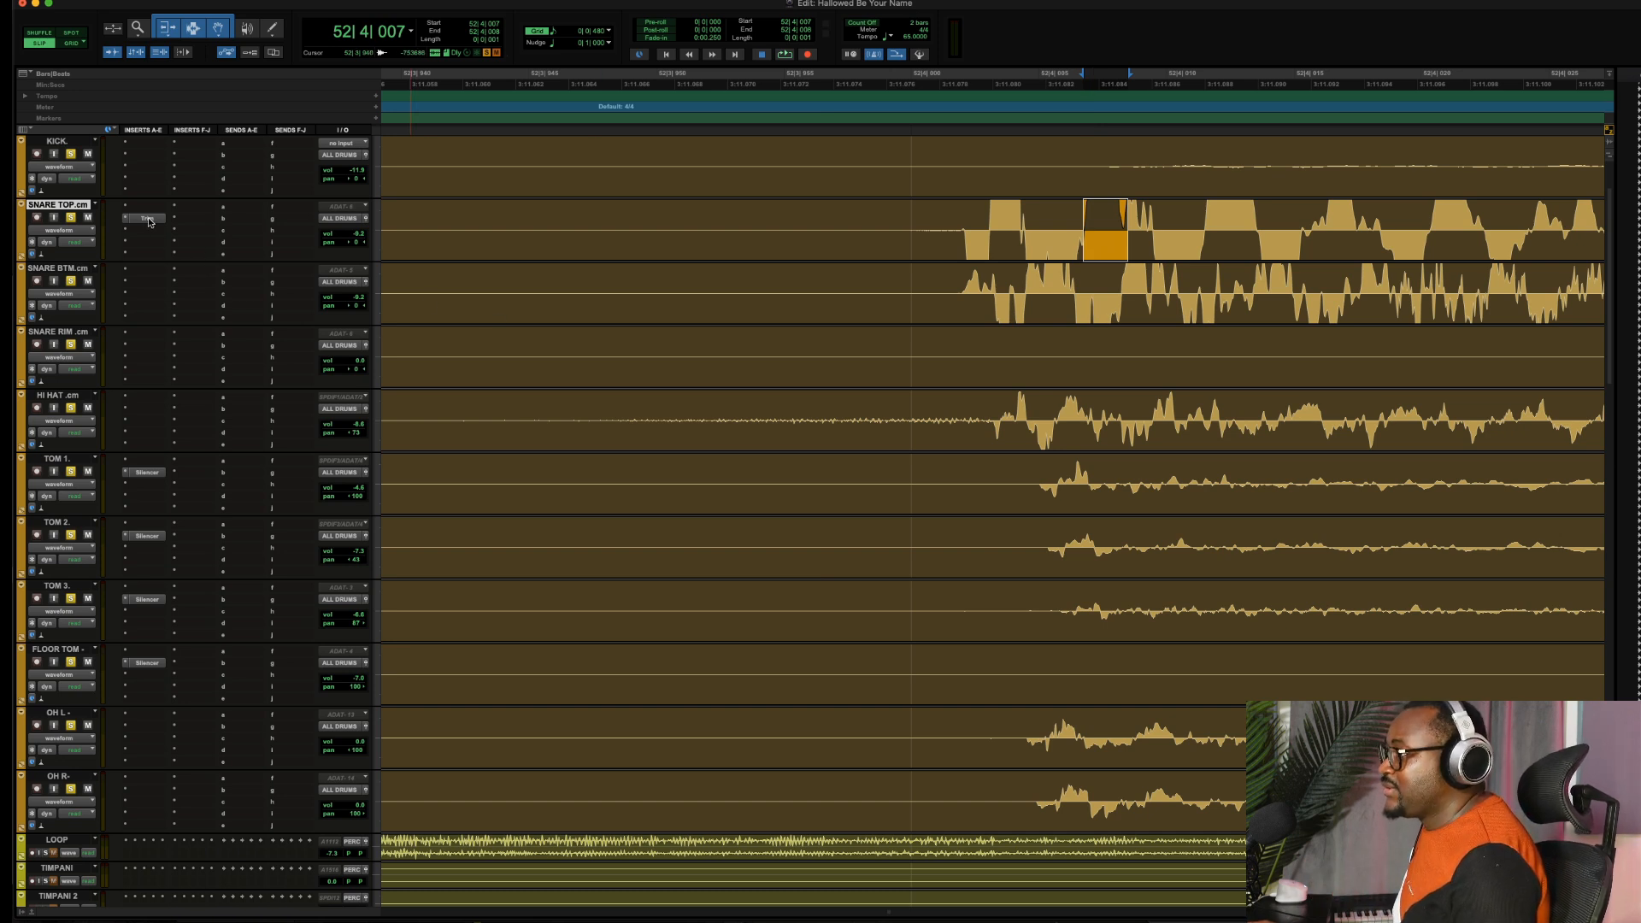
Move the Trim plug-in from SNARE TOP to SNARE BTM and play the drum kit from the Hallelujah marker
left_click_drag(147, 218, 146, 273)
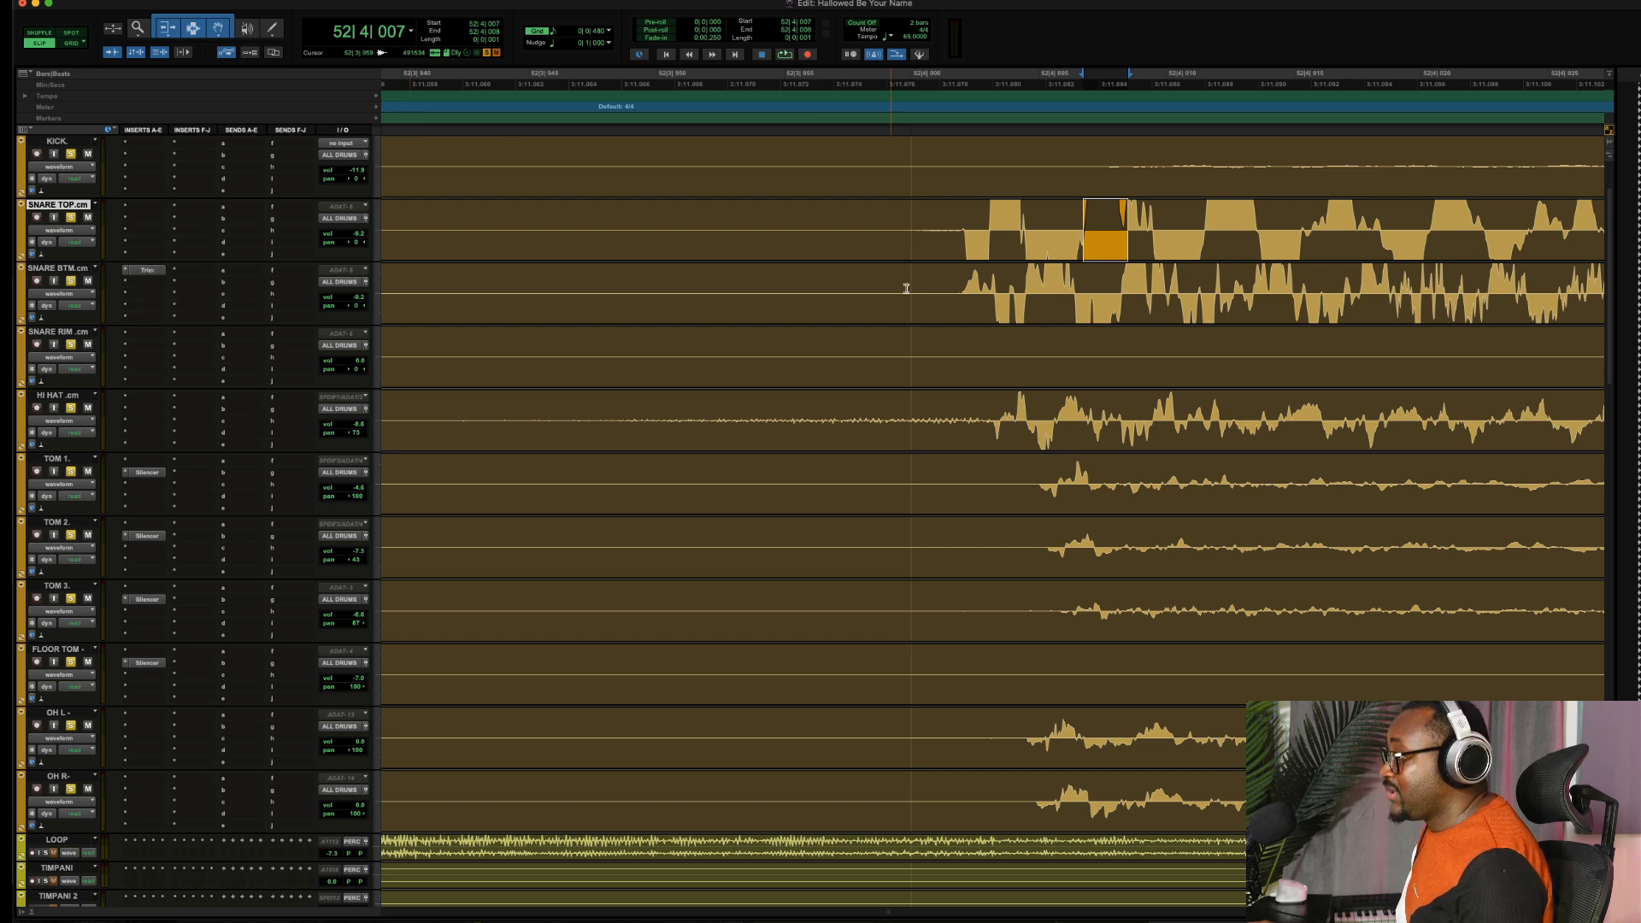
left_click(887, 216)
key("r")
key("r")
key("r")
key("r")
key("r")
key("r")
key("r")
key("r")
key("r")
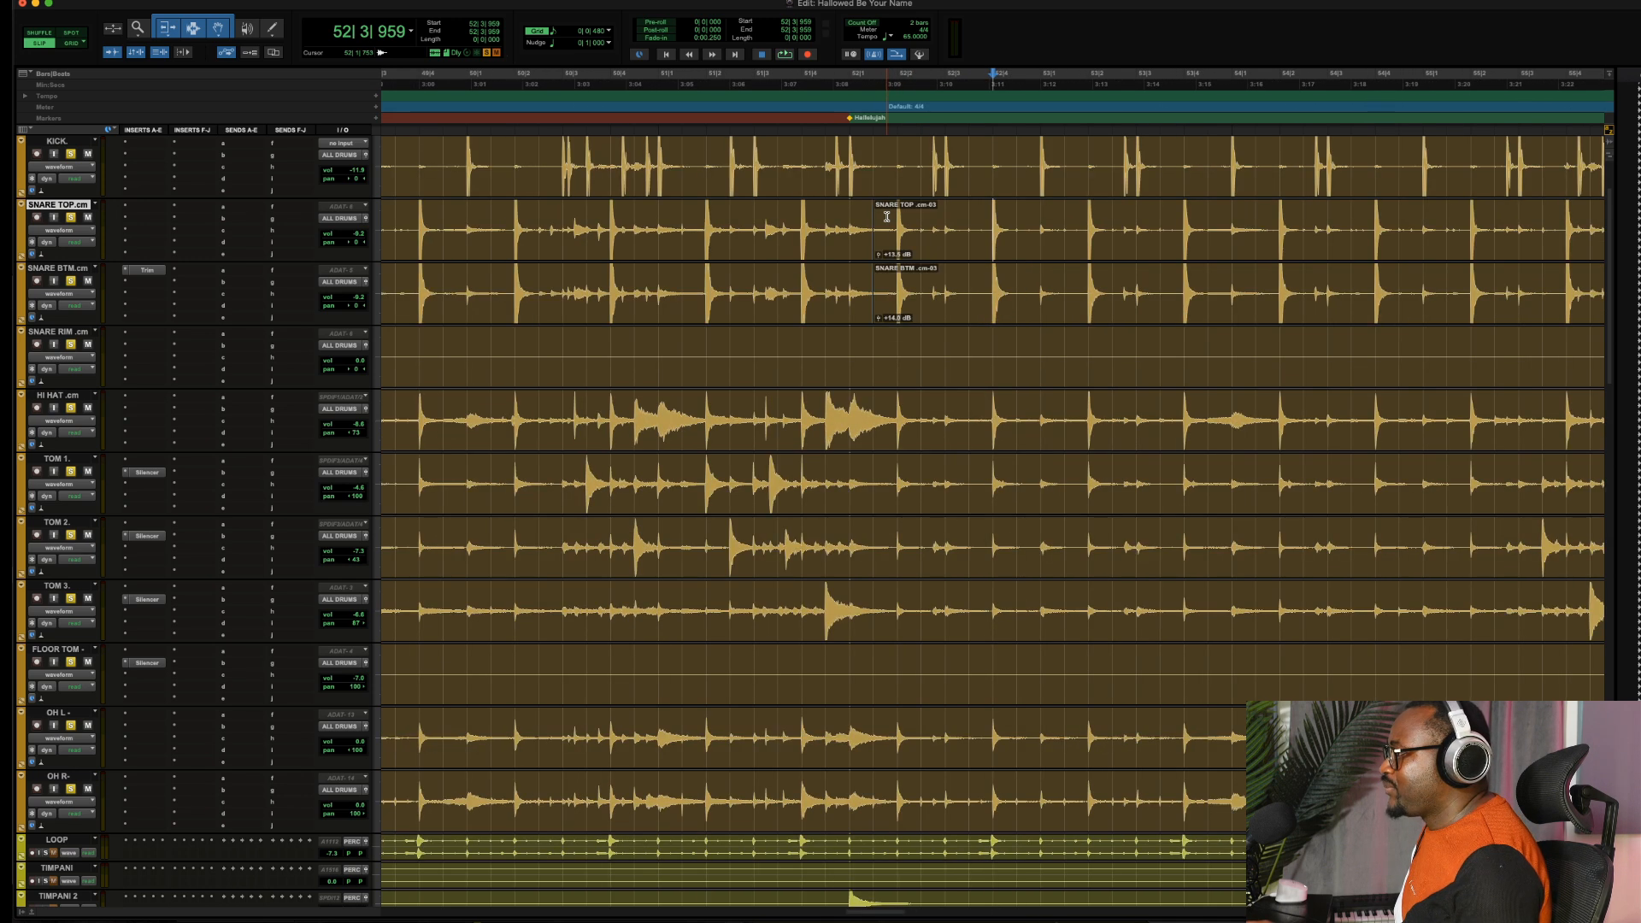
left_click(850, 221)
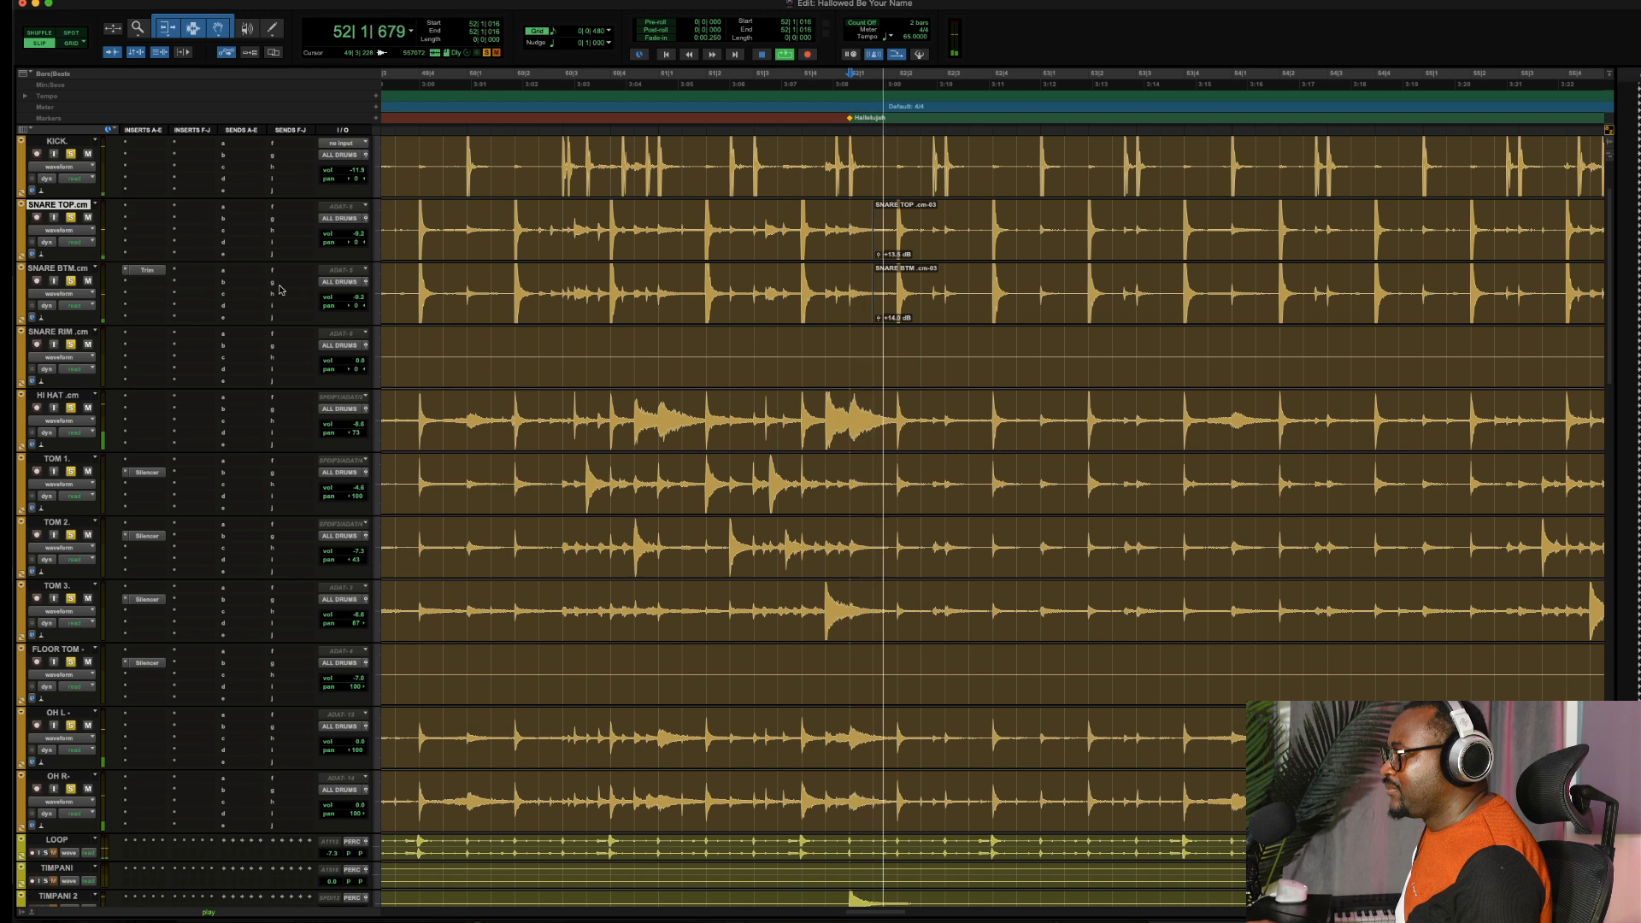
Bypass the Trim plug-in on SNARE BTM during playback, re-enable it to compare the drum sound, and stop playback
left_click(152, 271)
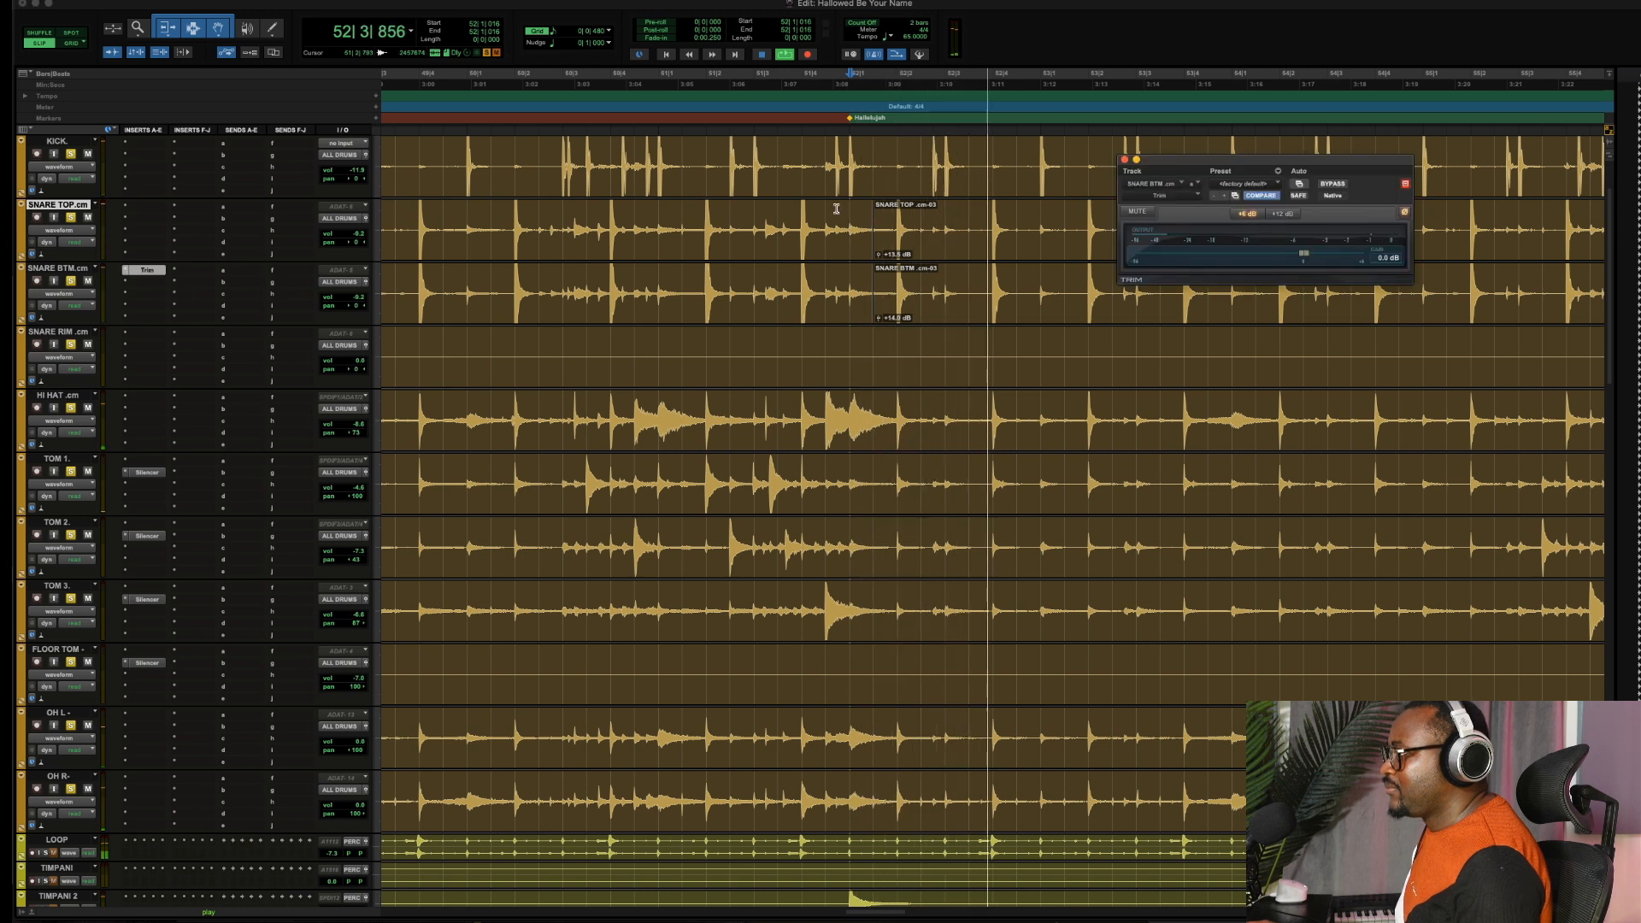
left_click(1330, 183)
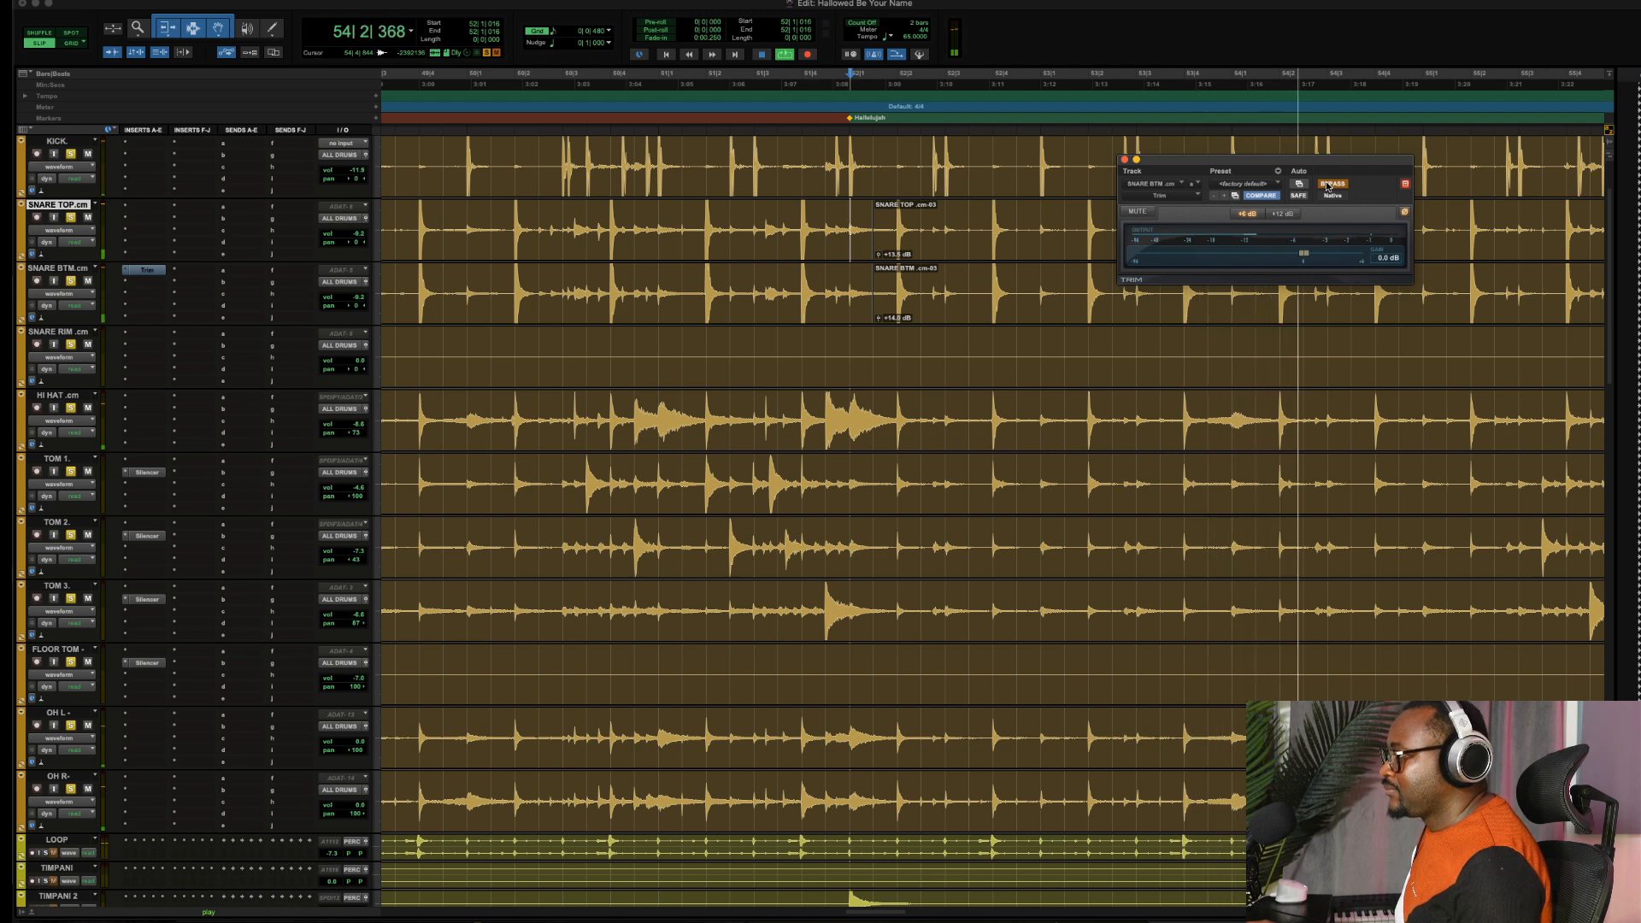
left_click(1329, 185)
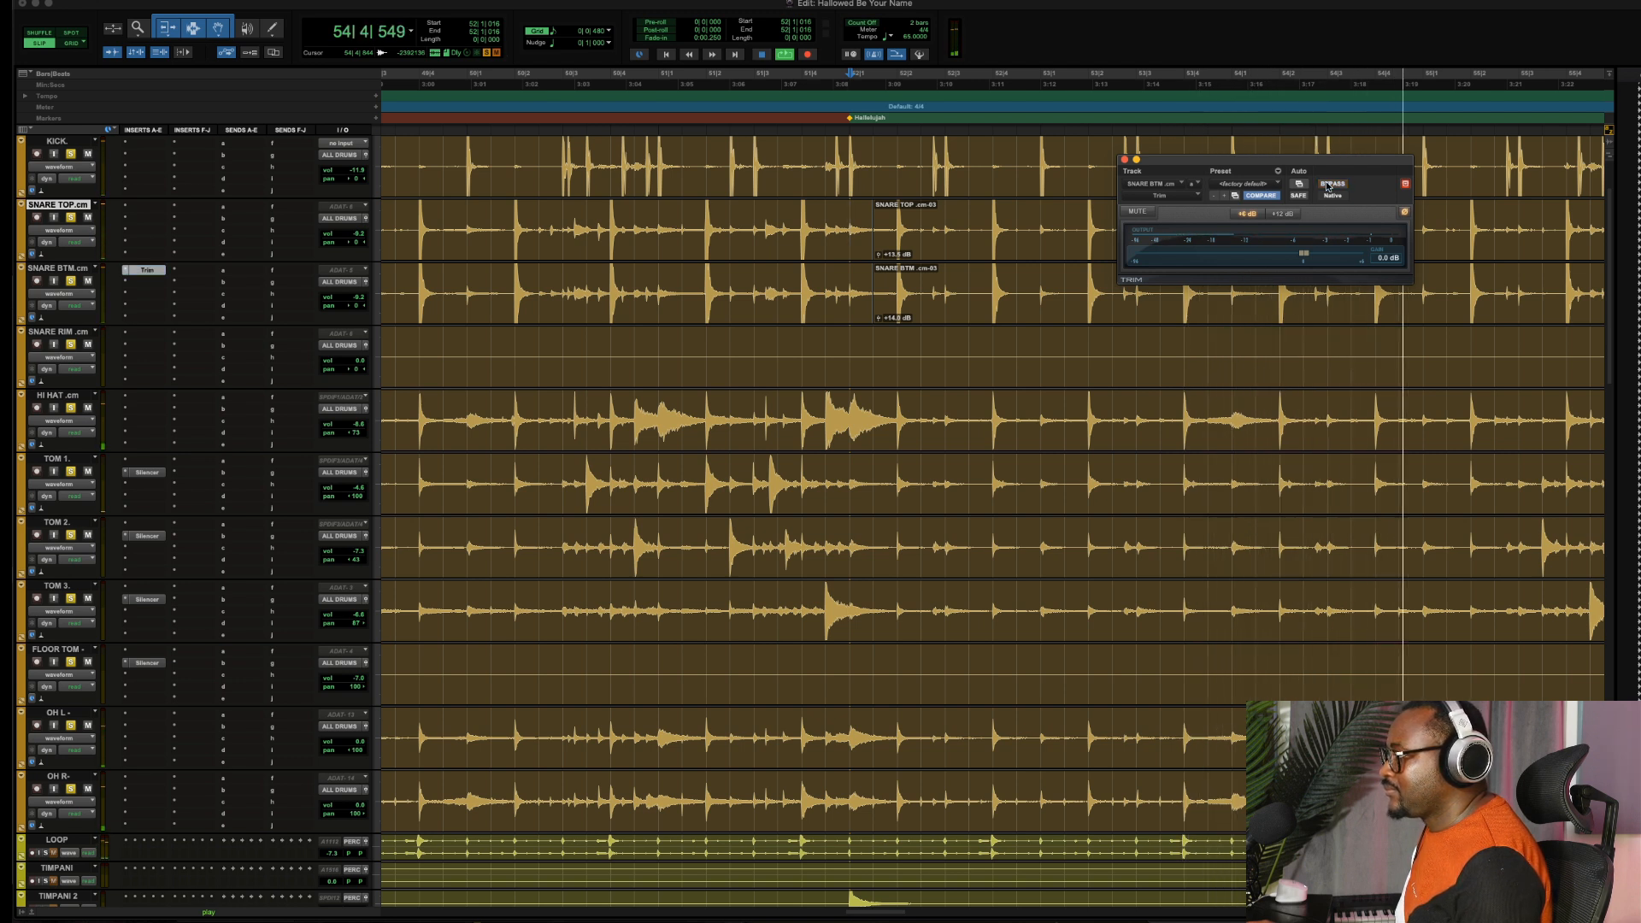
key("space")
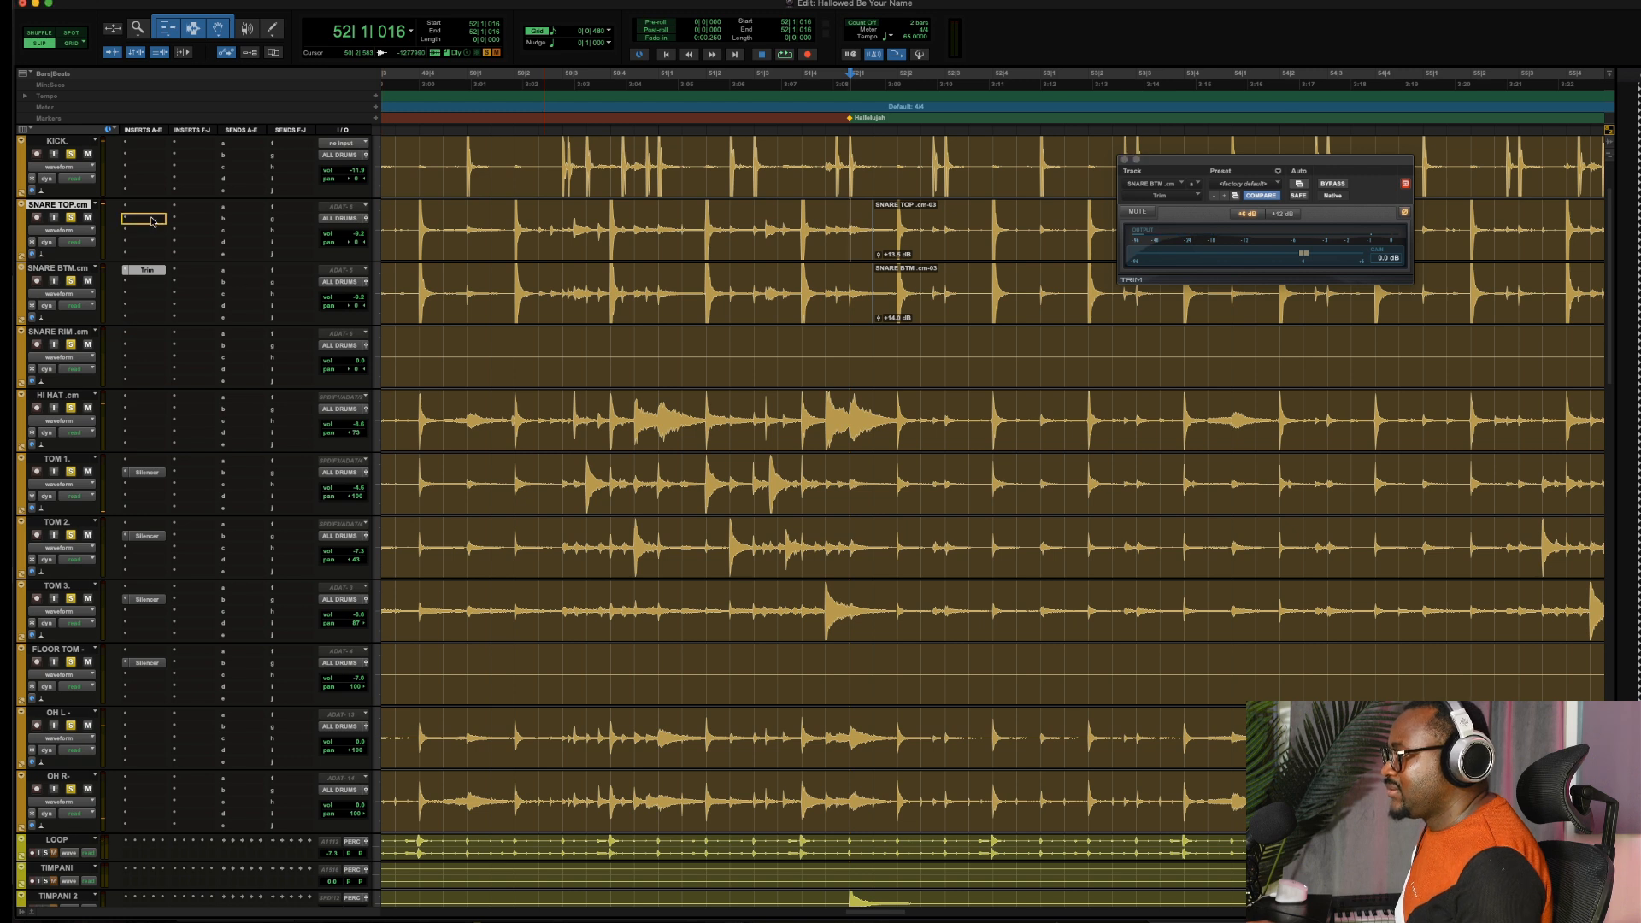
Move the Trim plug-in from SNARE BTM back to SNARE TOP and audition the drums from the Hallelujah marker
left_click_drag(153, 218, 158, 218)
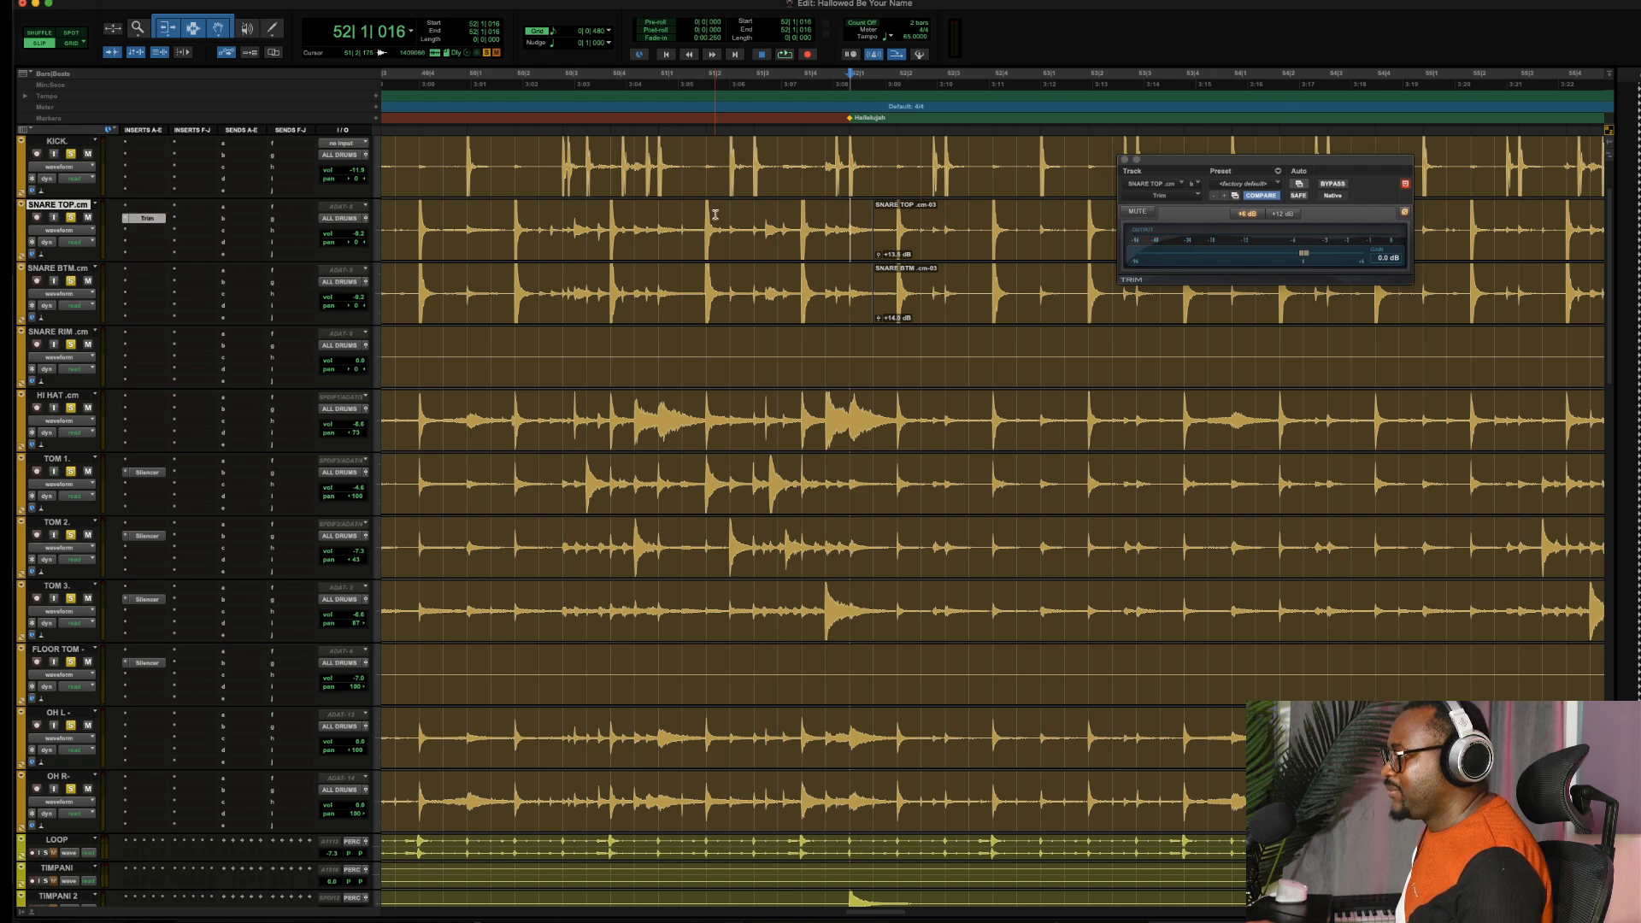
key("space")
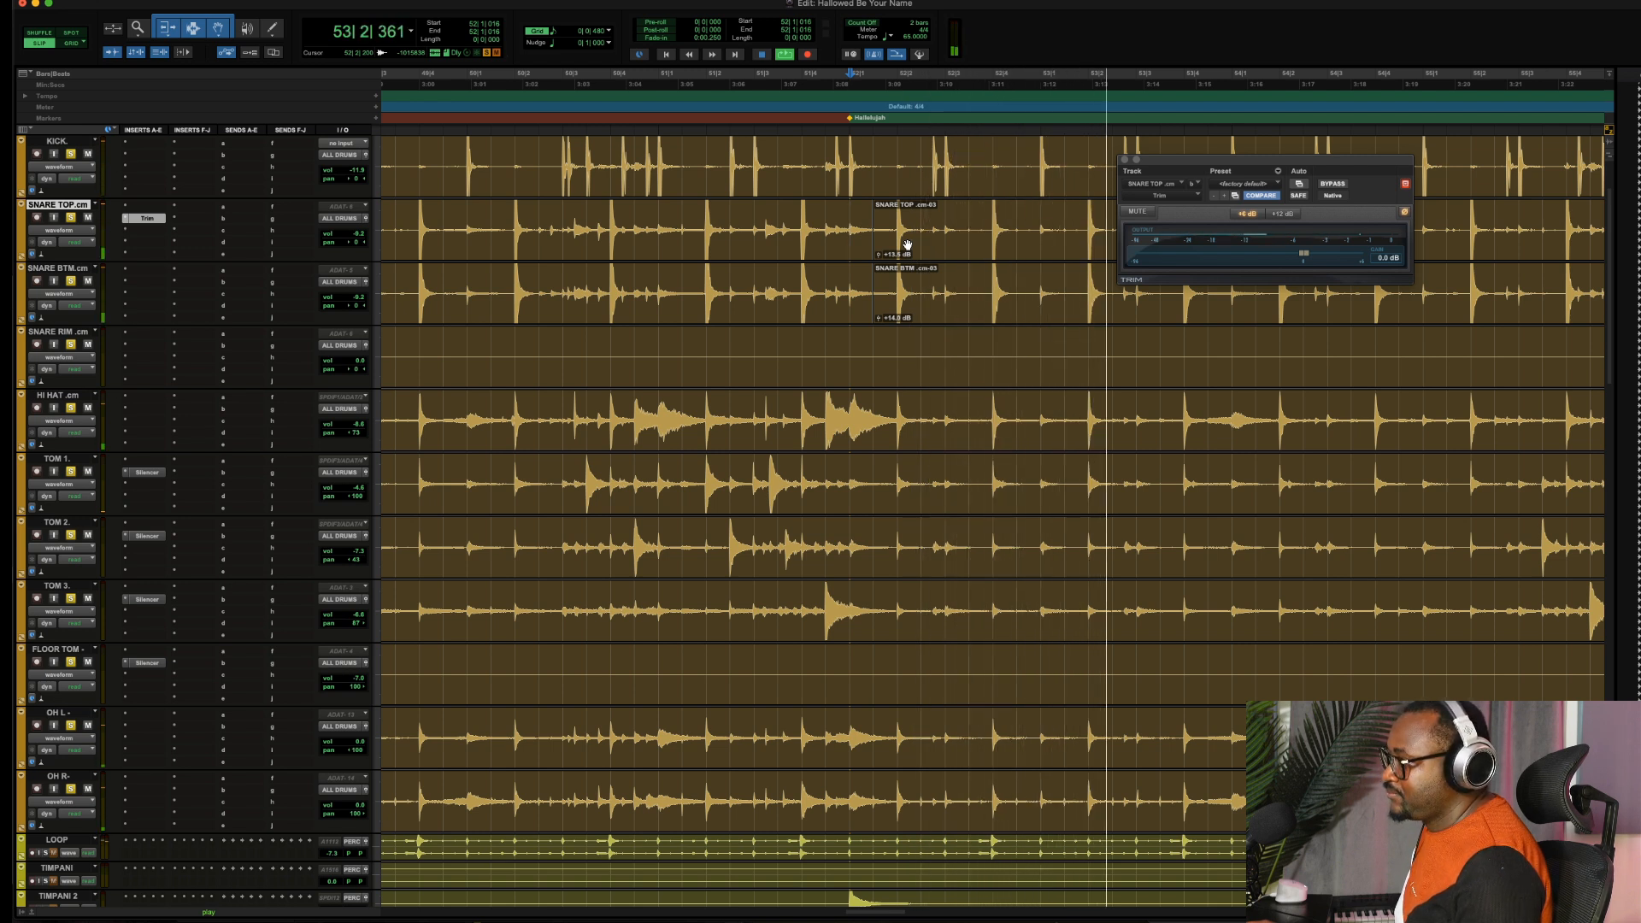
key("space")
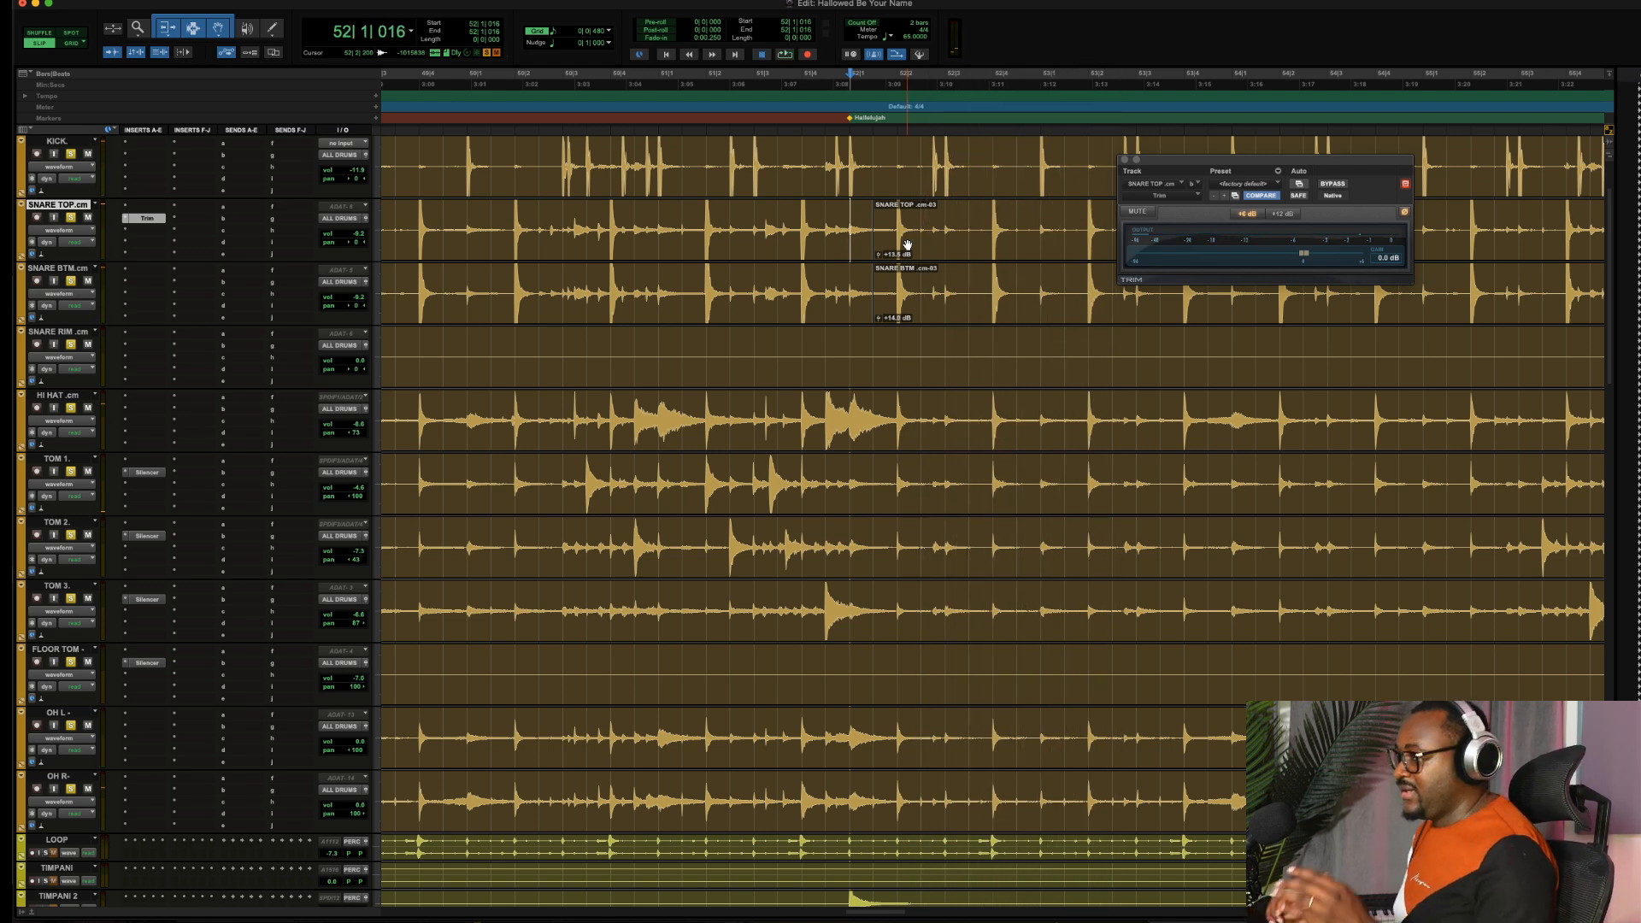